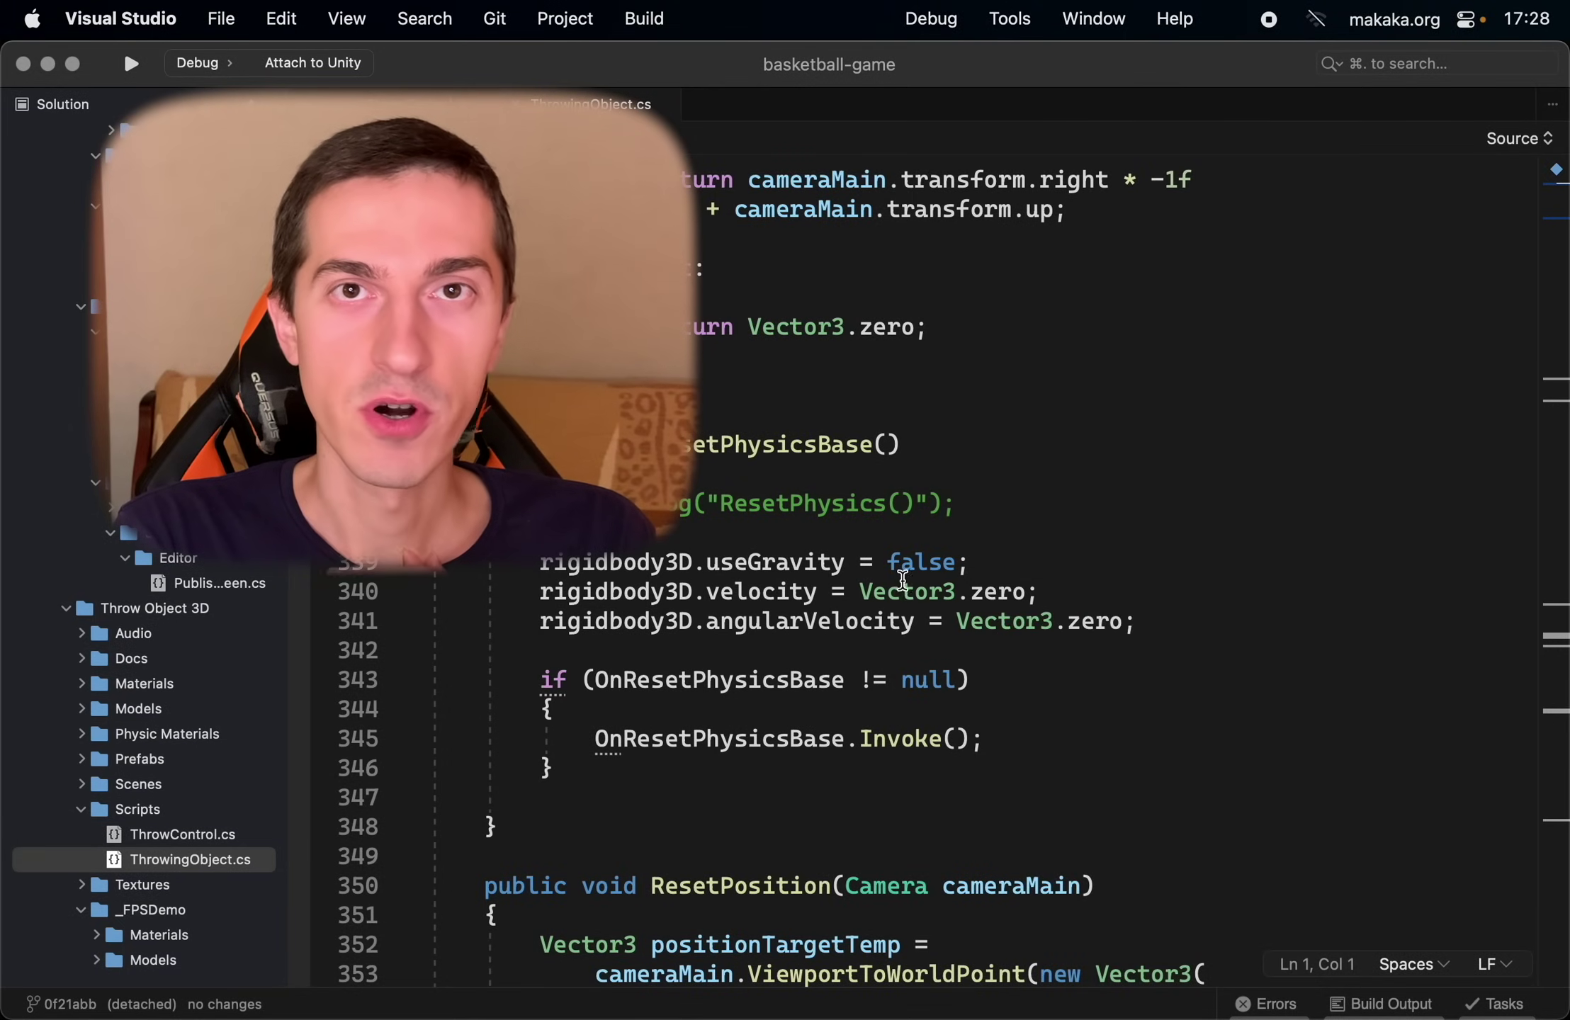
Leave the ResetPhysicsBase code and run the Demo_BasketballGame_Click scene in Unity.
{"action": "mouse_move", "coordinate": [741, 552]}
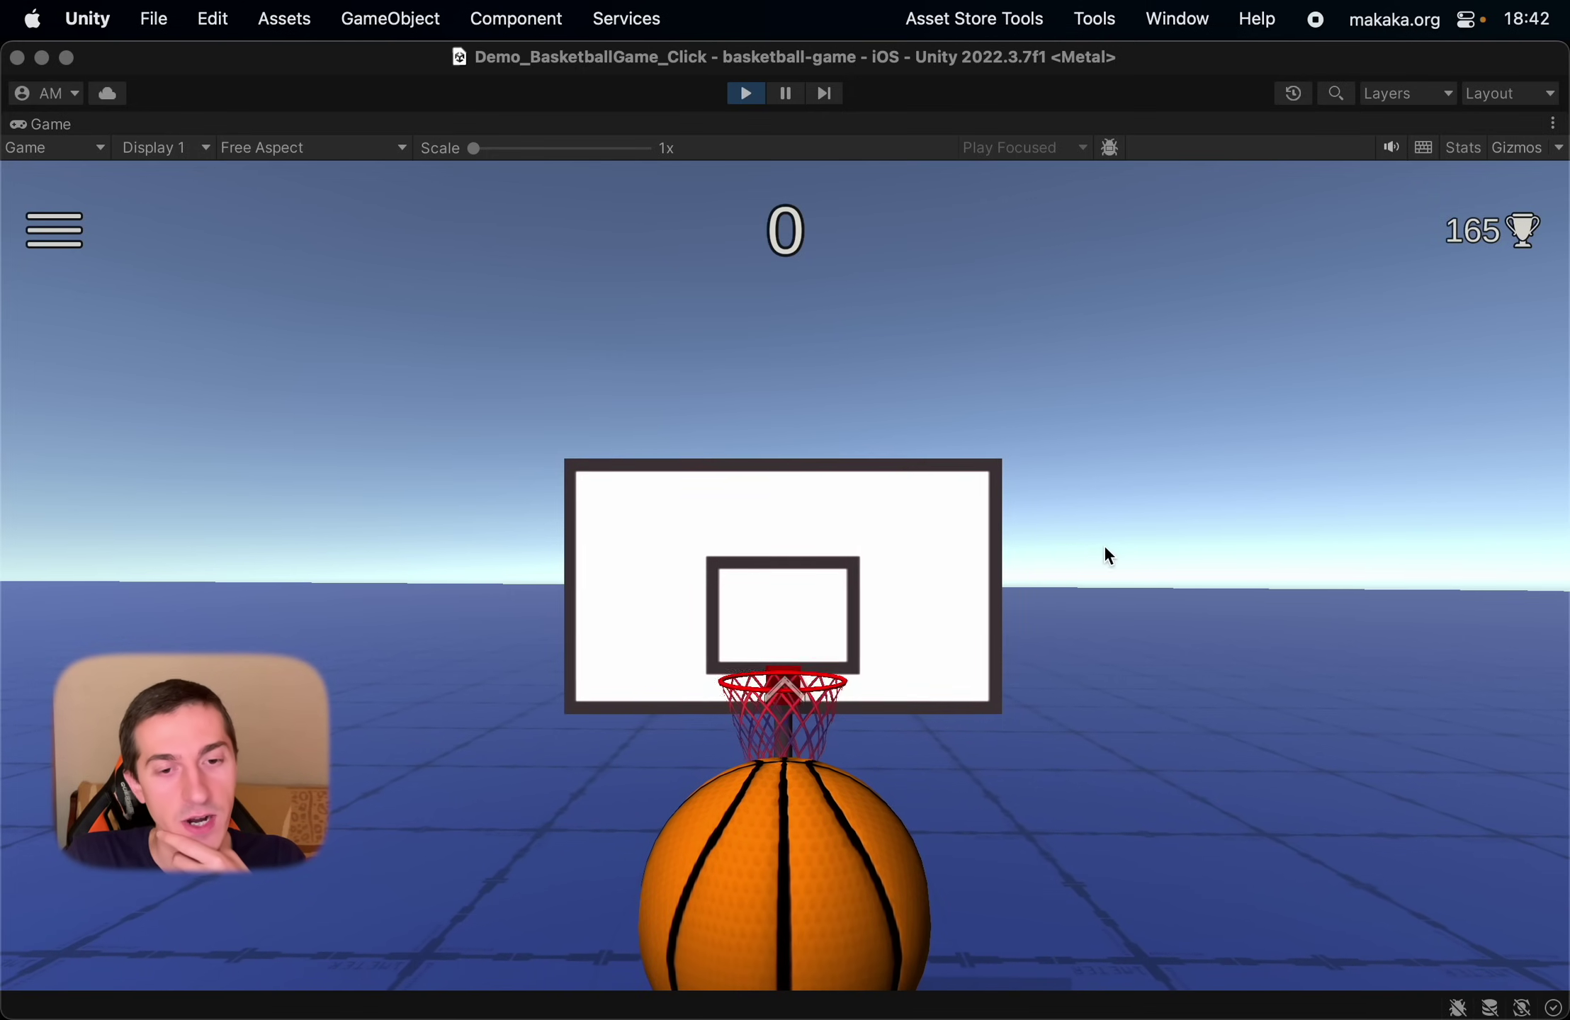
Swing the game camera, then stop and restart play mode so the ball resets at score 0.
{"action": "left_click_drag", "start_coordinate": [1226, 567], "coordinate": [1006, 454]}
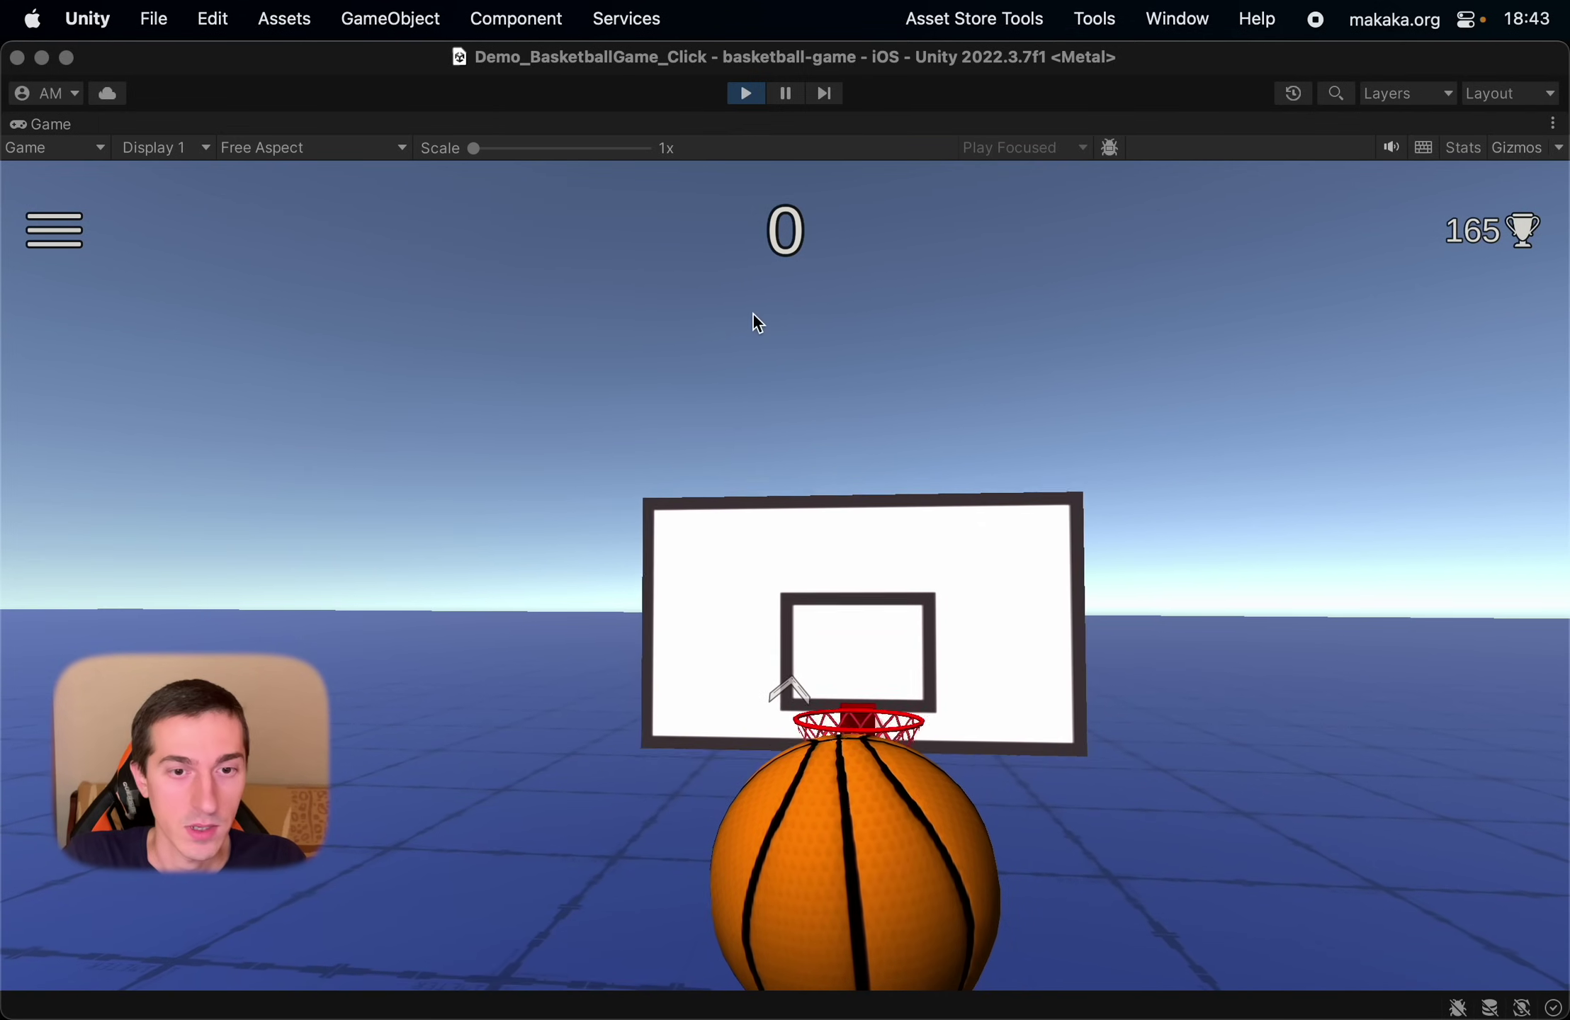
{"action": "left_click", "coordinate": [745, 94]}
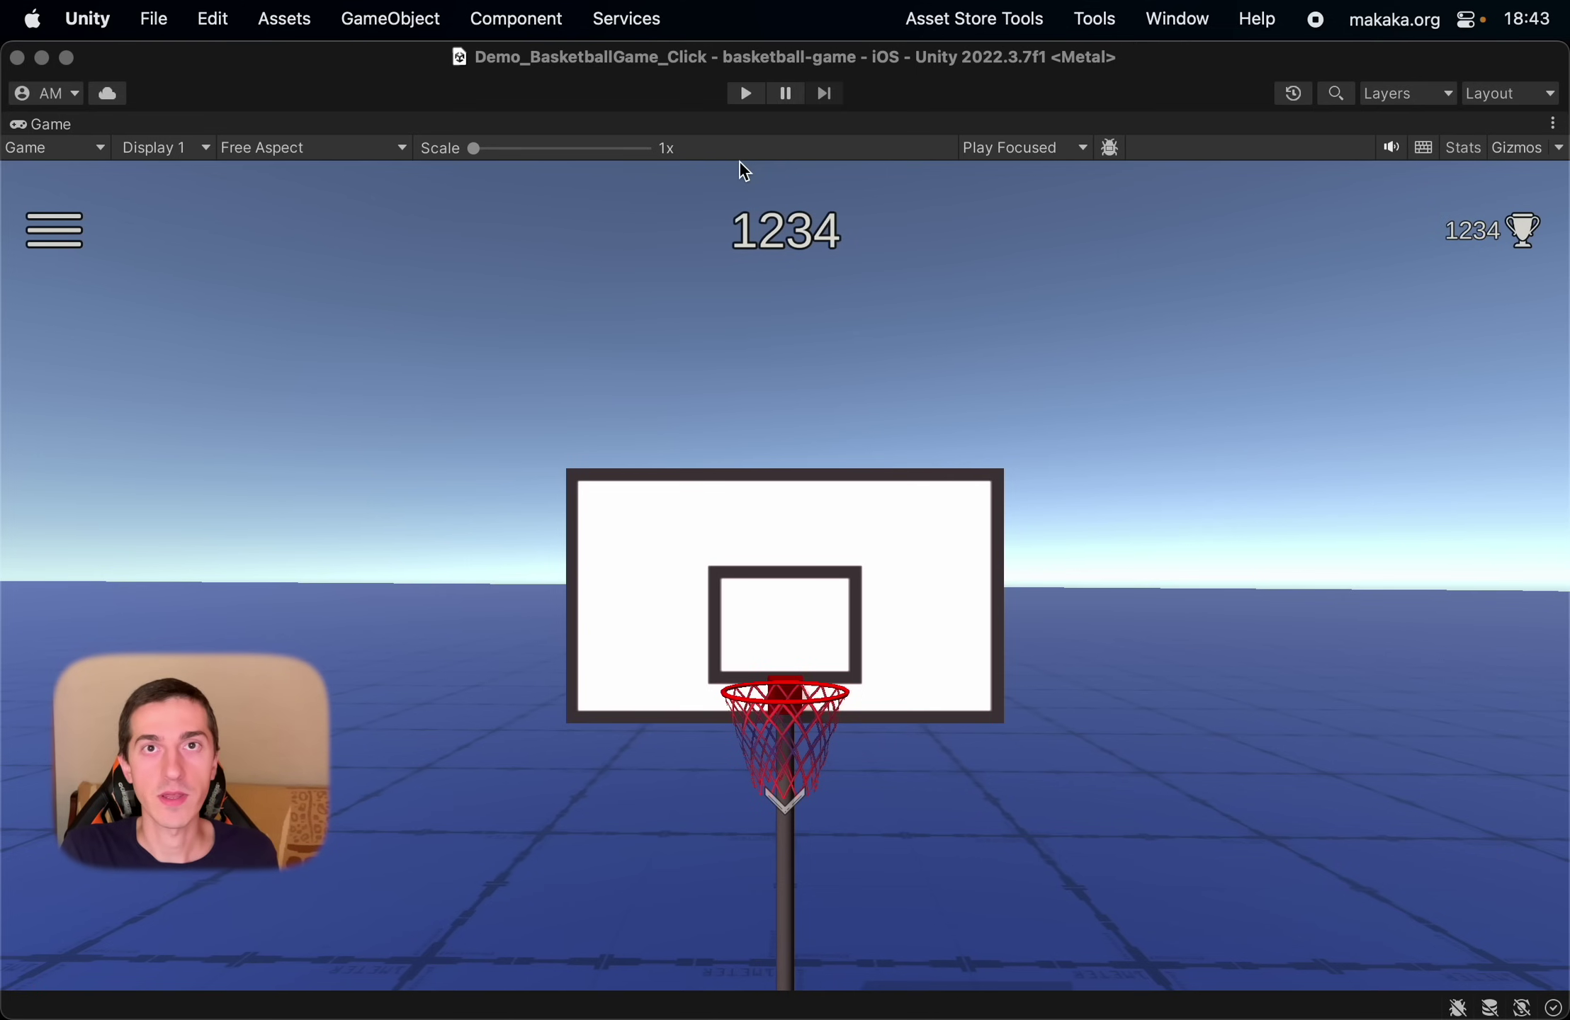
{"action": "key", "text": "super+p"}
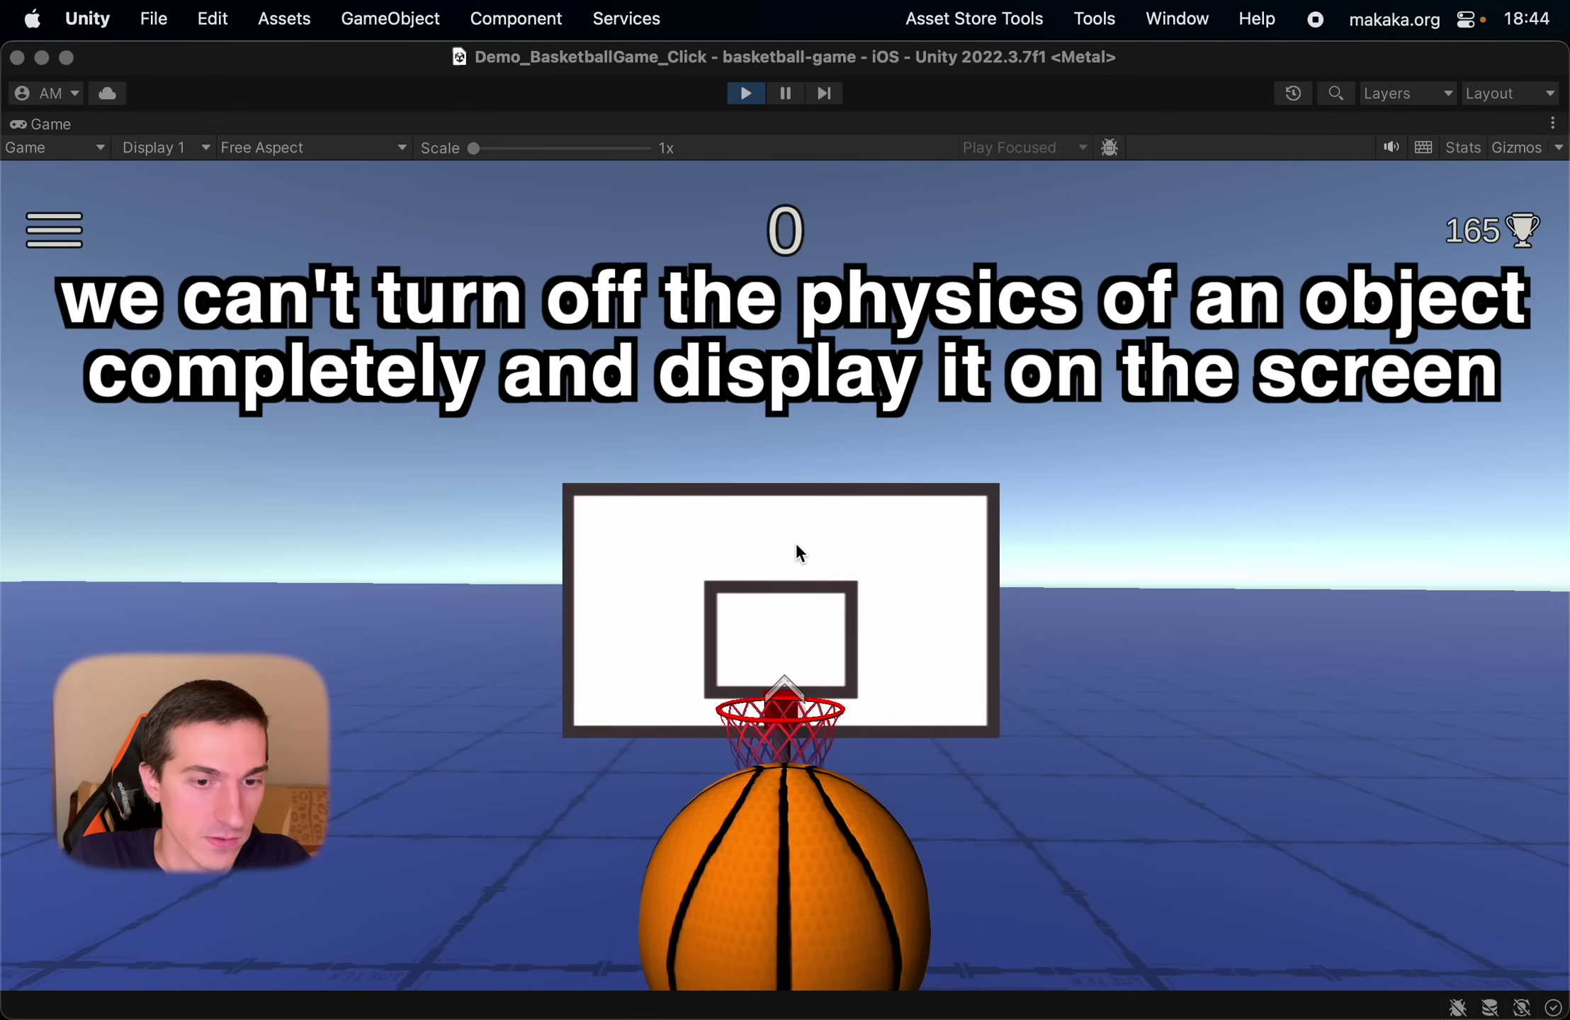
Inspect the ThrowingBallBasketball Variant's Rigidbody settings, then maximize the Game view again.
{"action": "key", "text": "shift+space"}
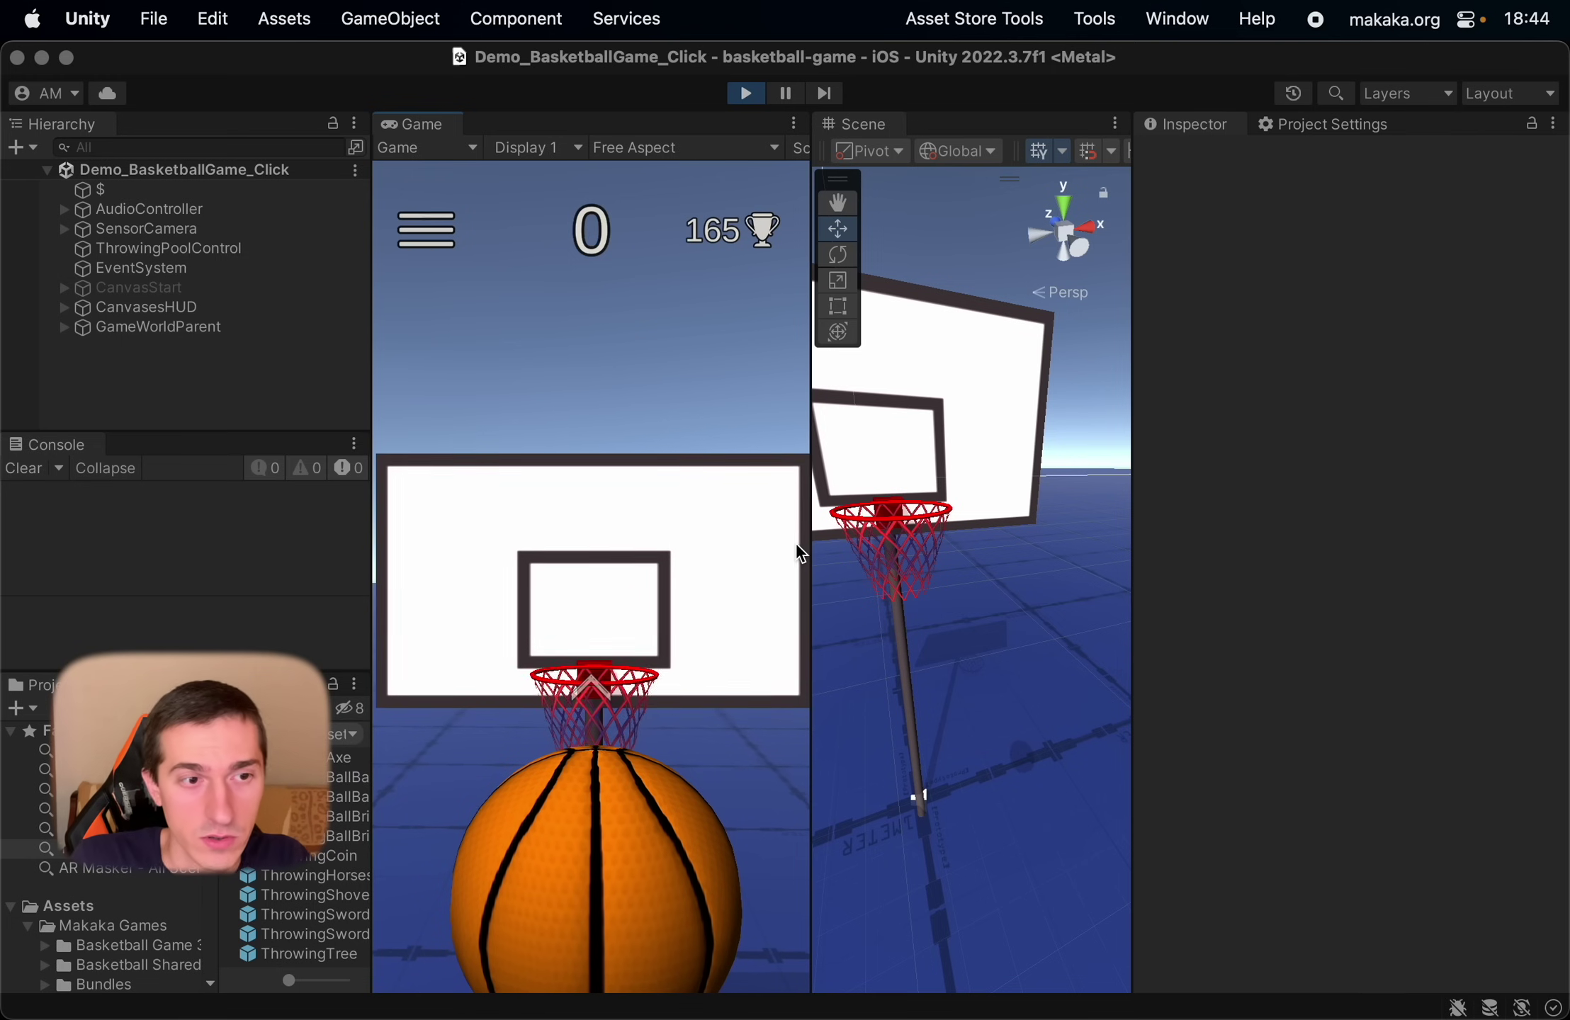
{"action": "left_click", "coordinate": [864, 464]}
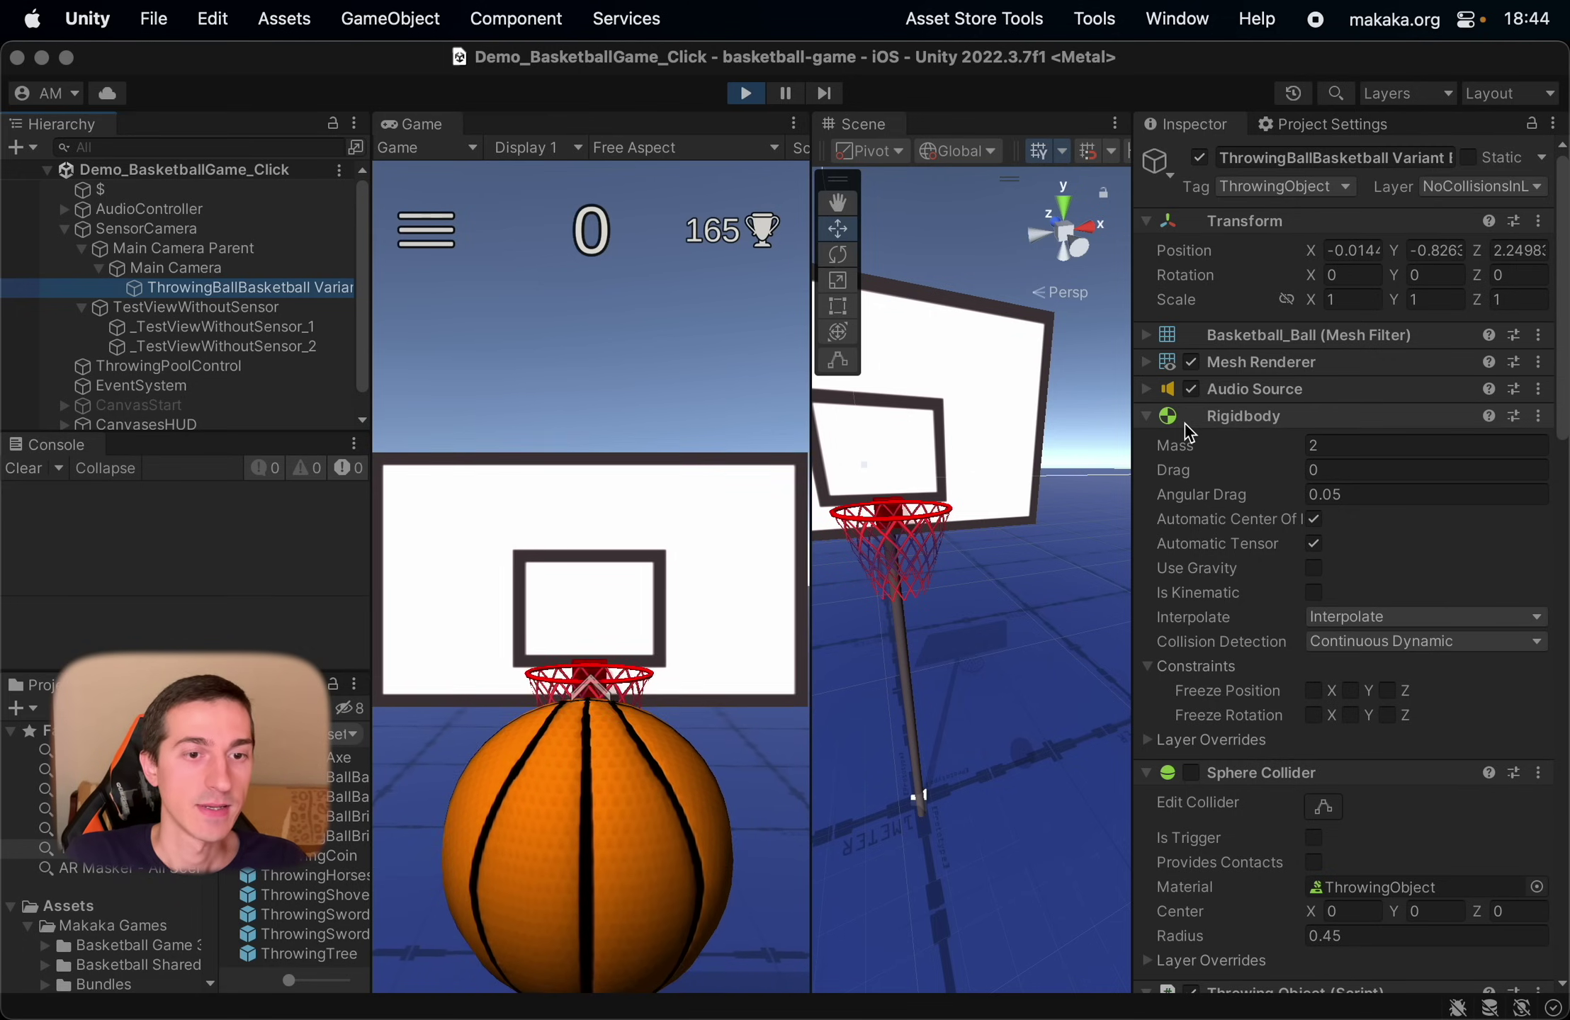
{"action": "key", "text": "shift+space"}
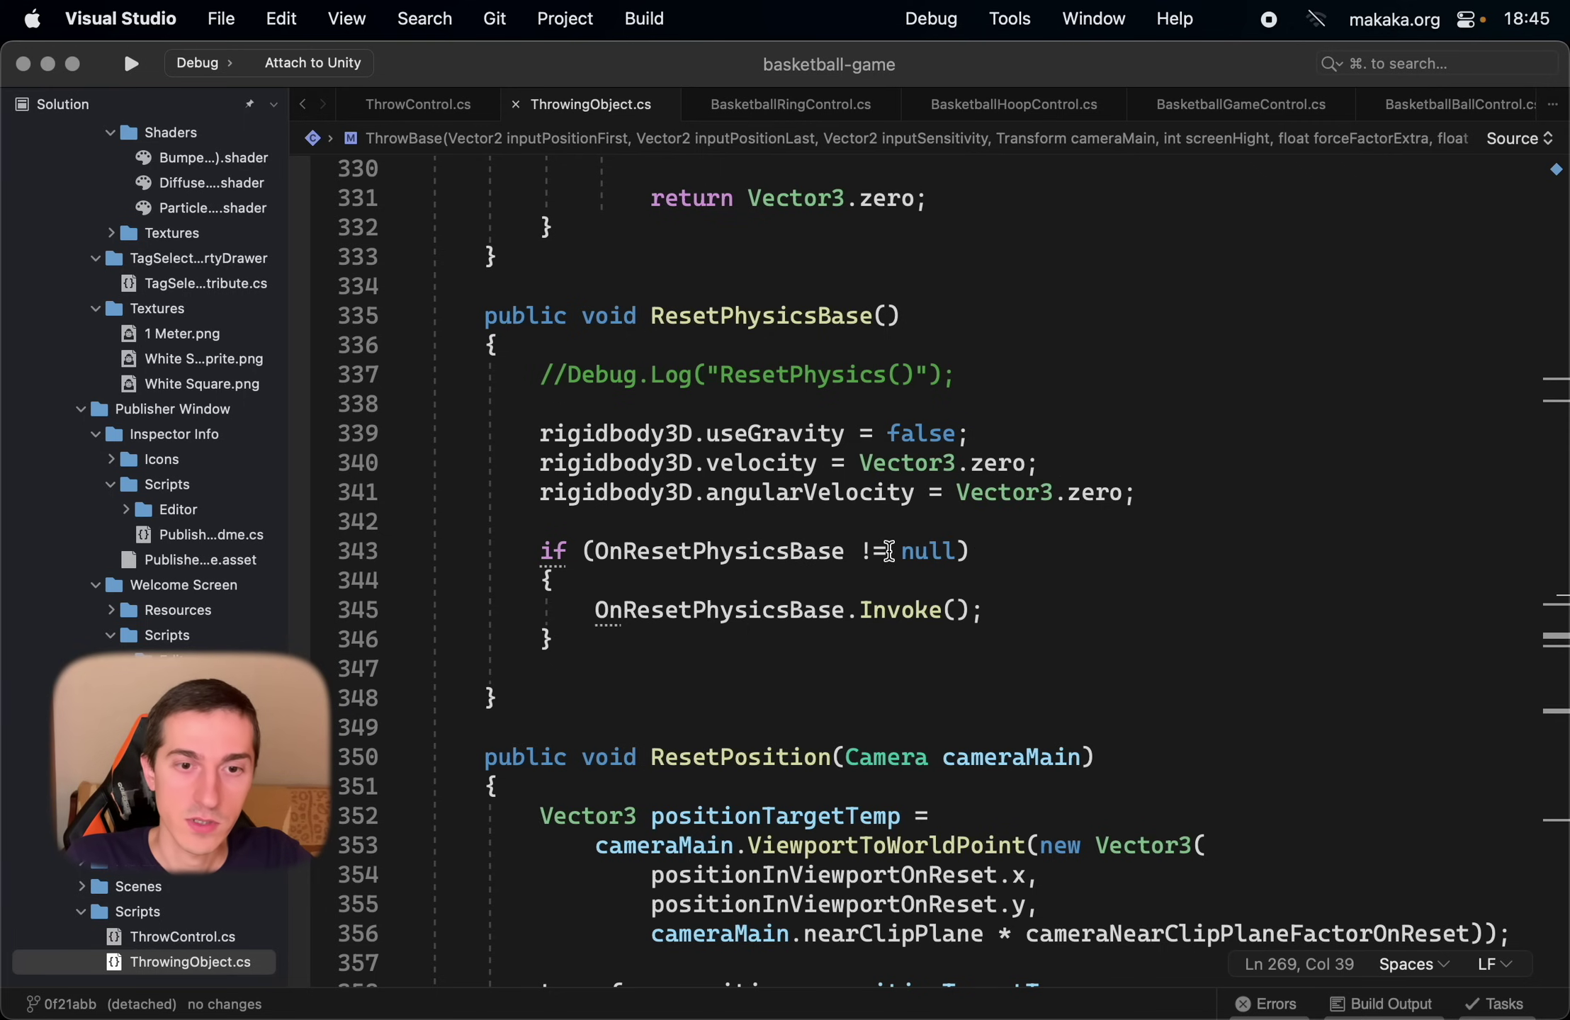
Move from Visual Studio through Unity to Chrome's 'unity archives' Google results.
{"action": "key", "text": "super+Tab"}
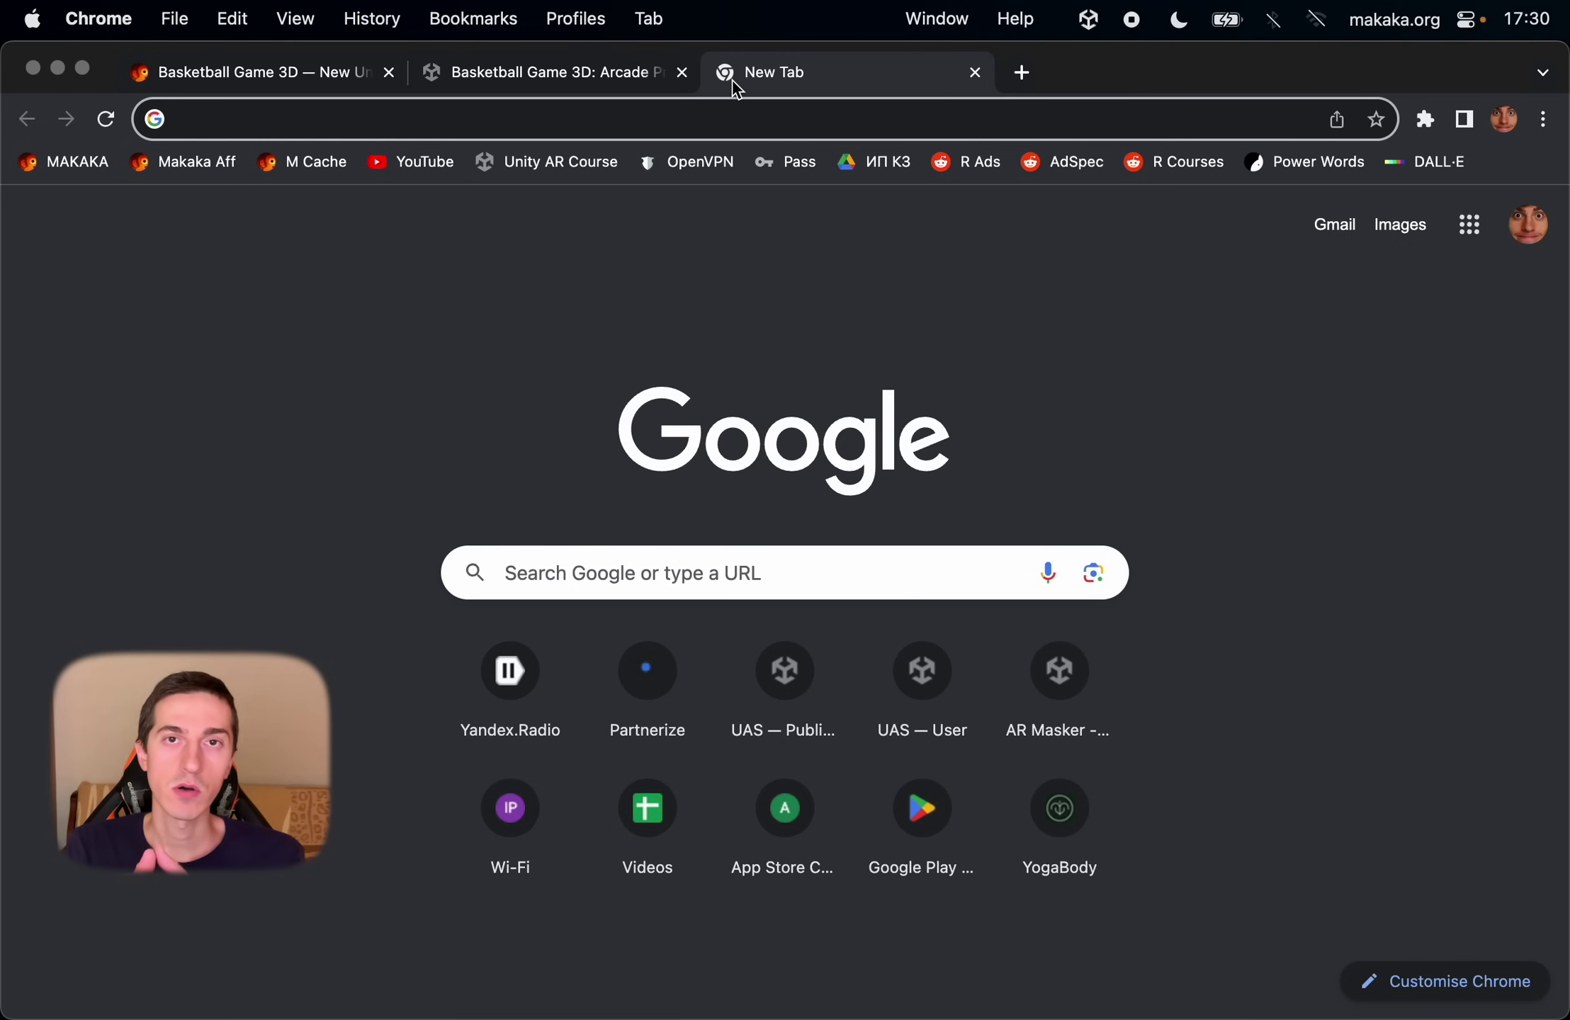
{"action": "type", "text": "unity"}
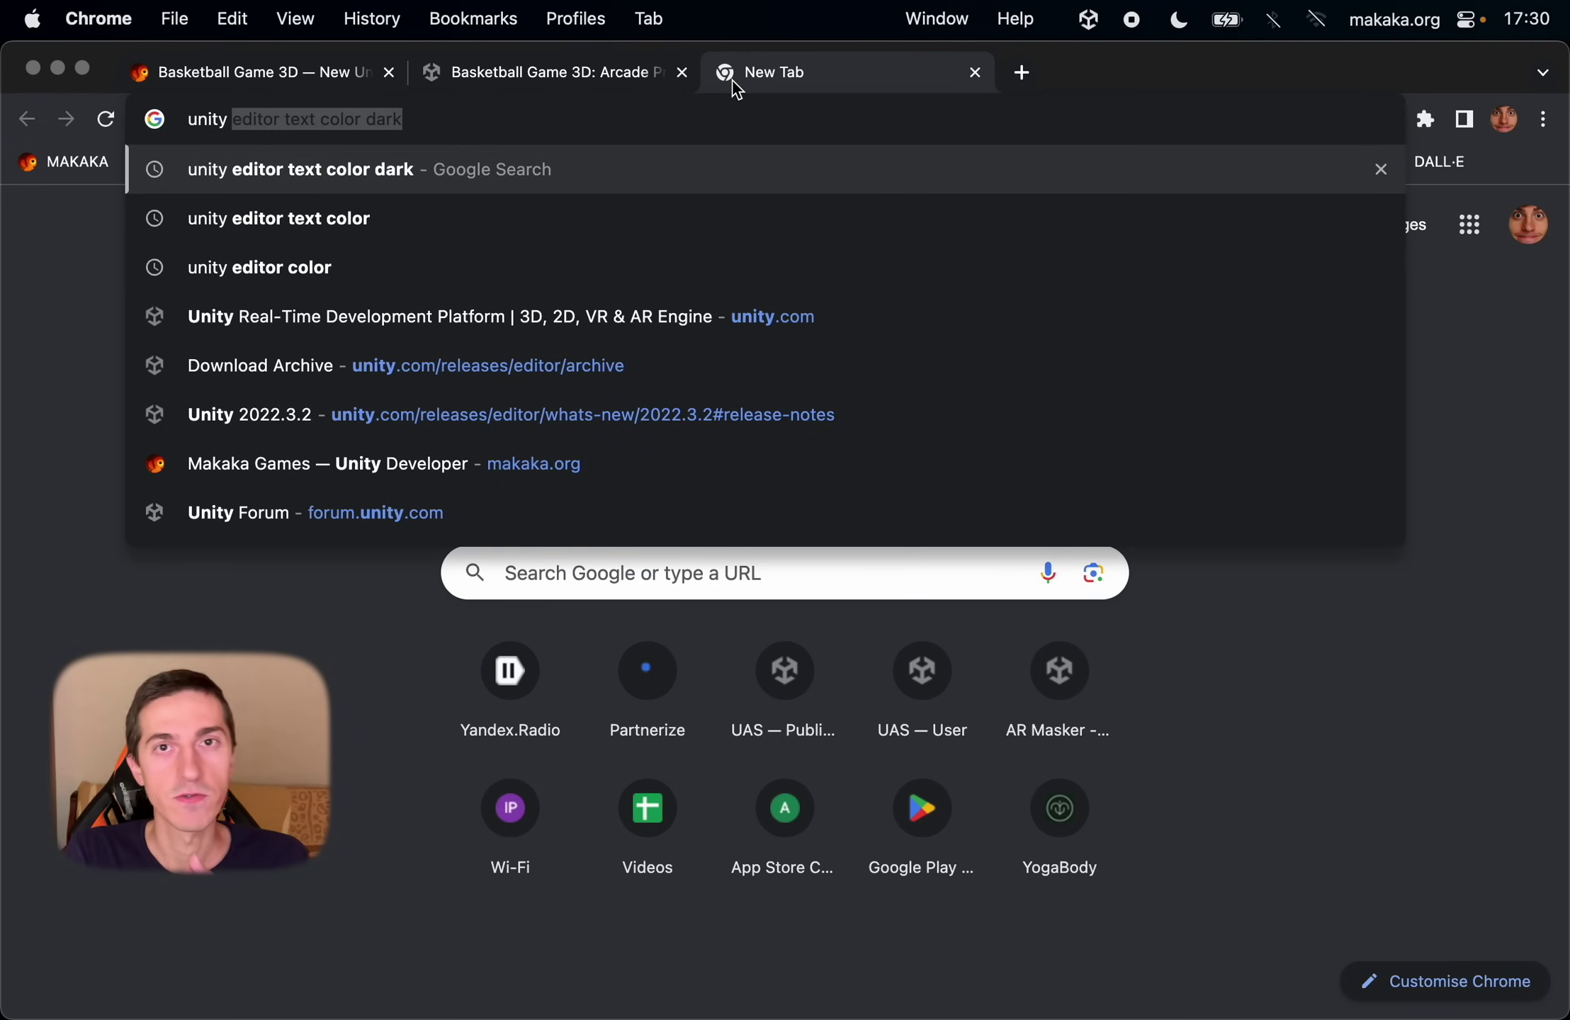
{"action": "type", "text": " phy"}
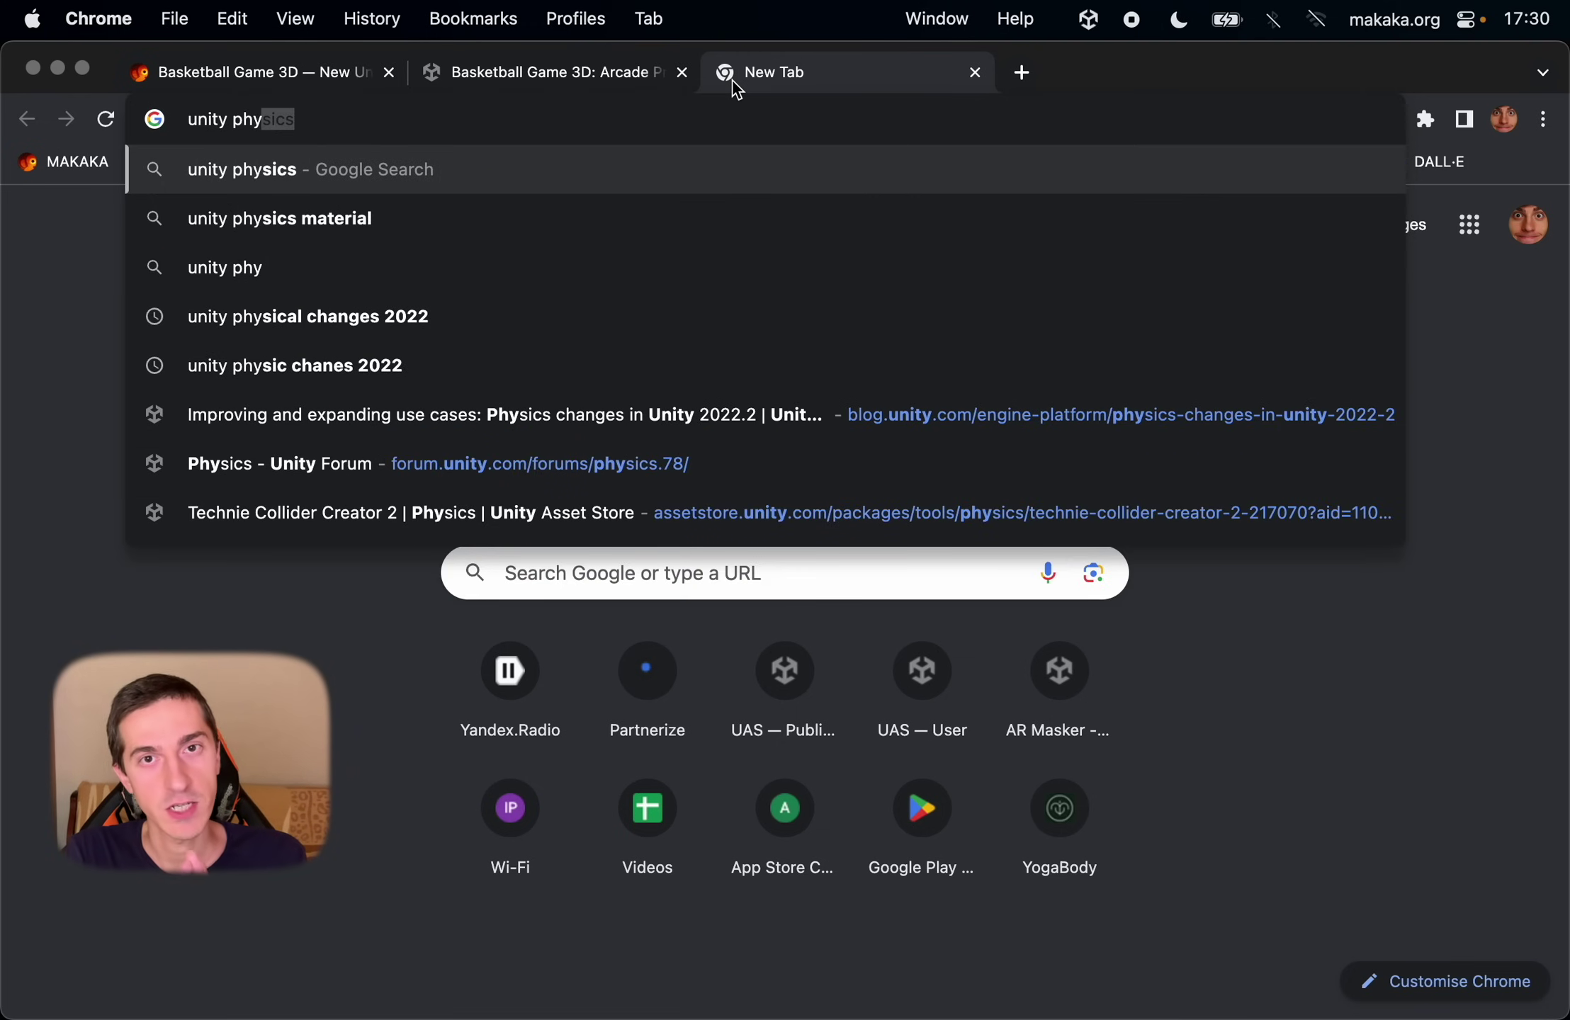
{"action": "type", "text": "sics"}
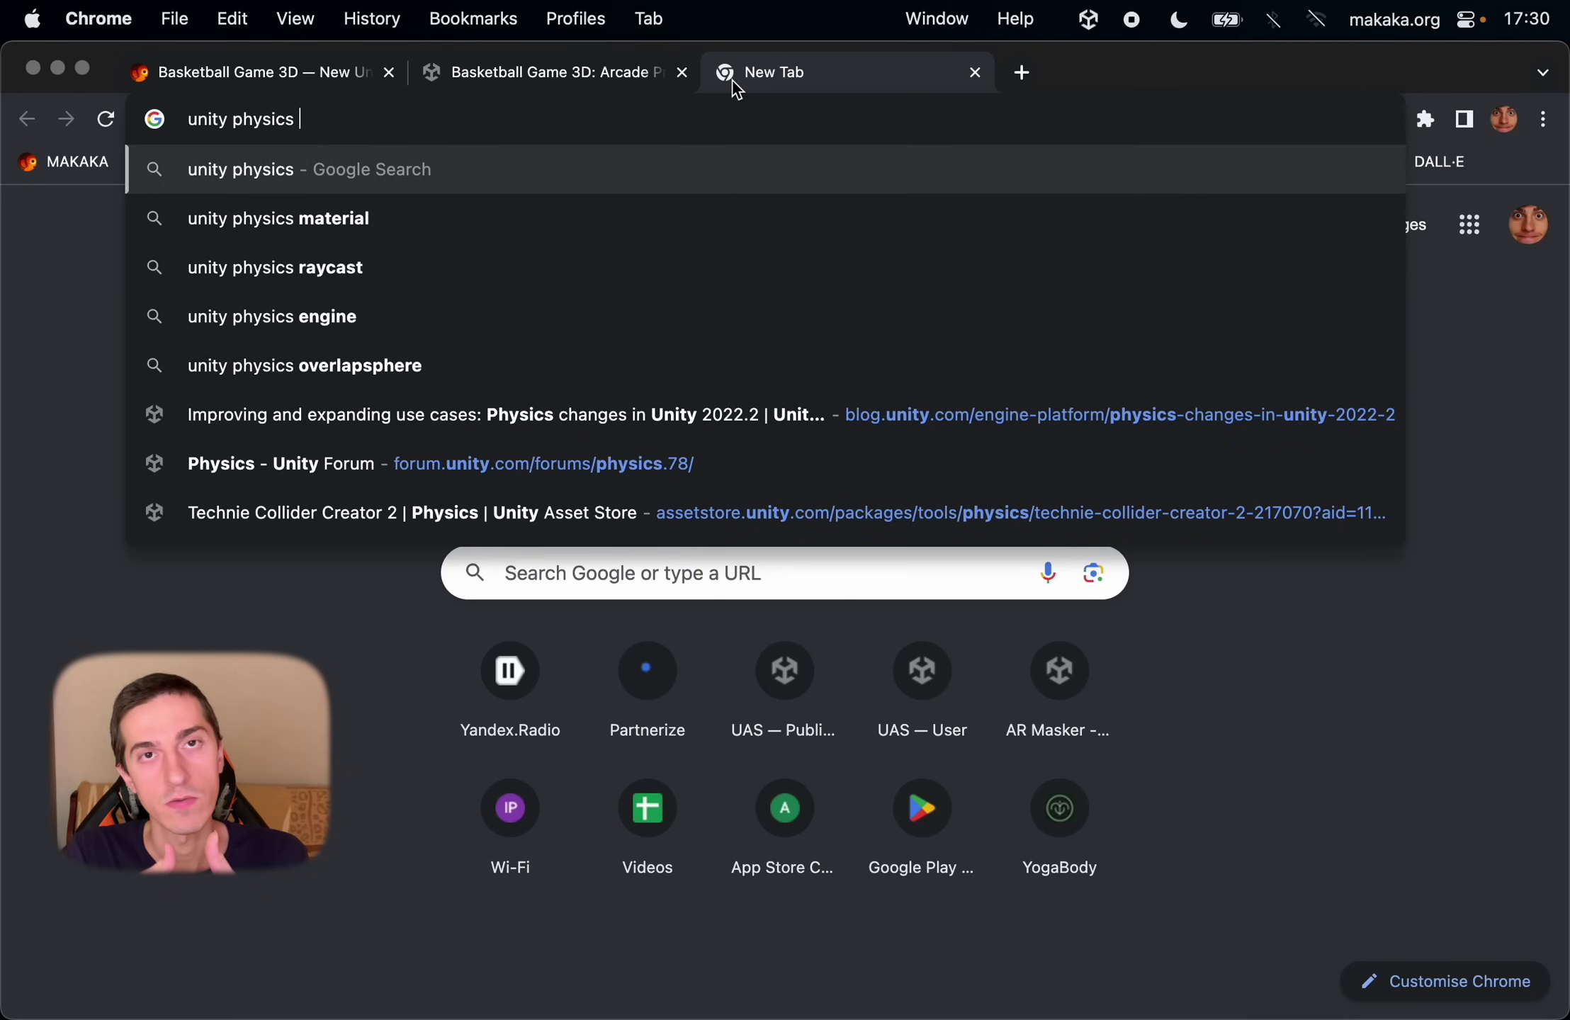
{"action": "type", "text": " changes"}
{"action": "key", "text": "Return"}
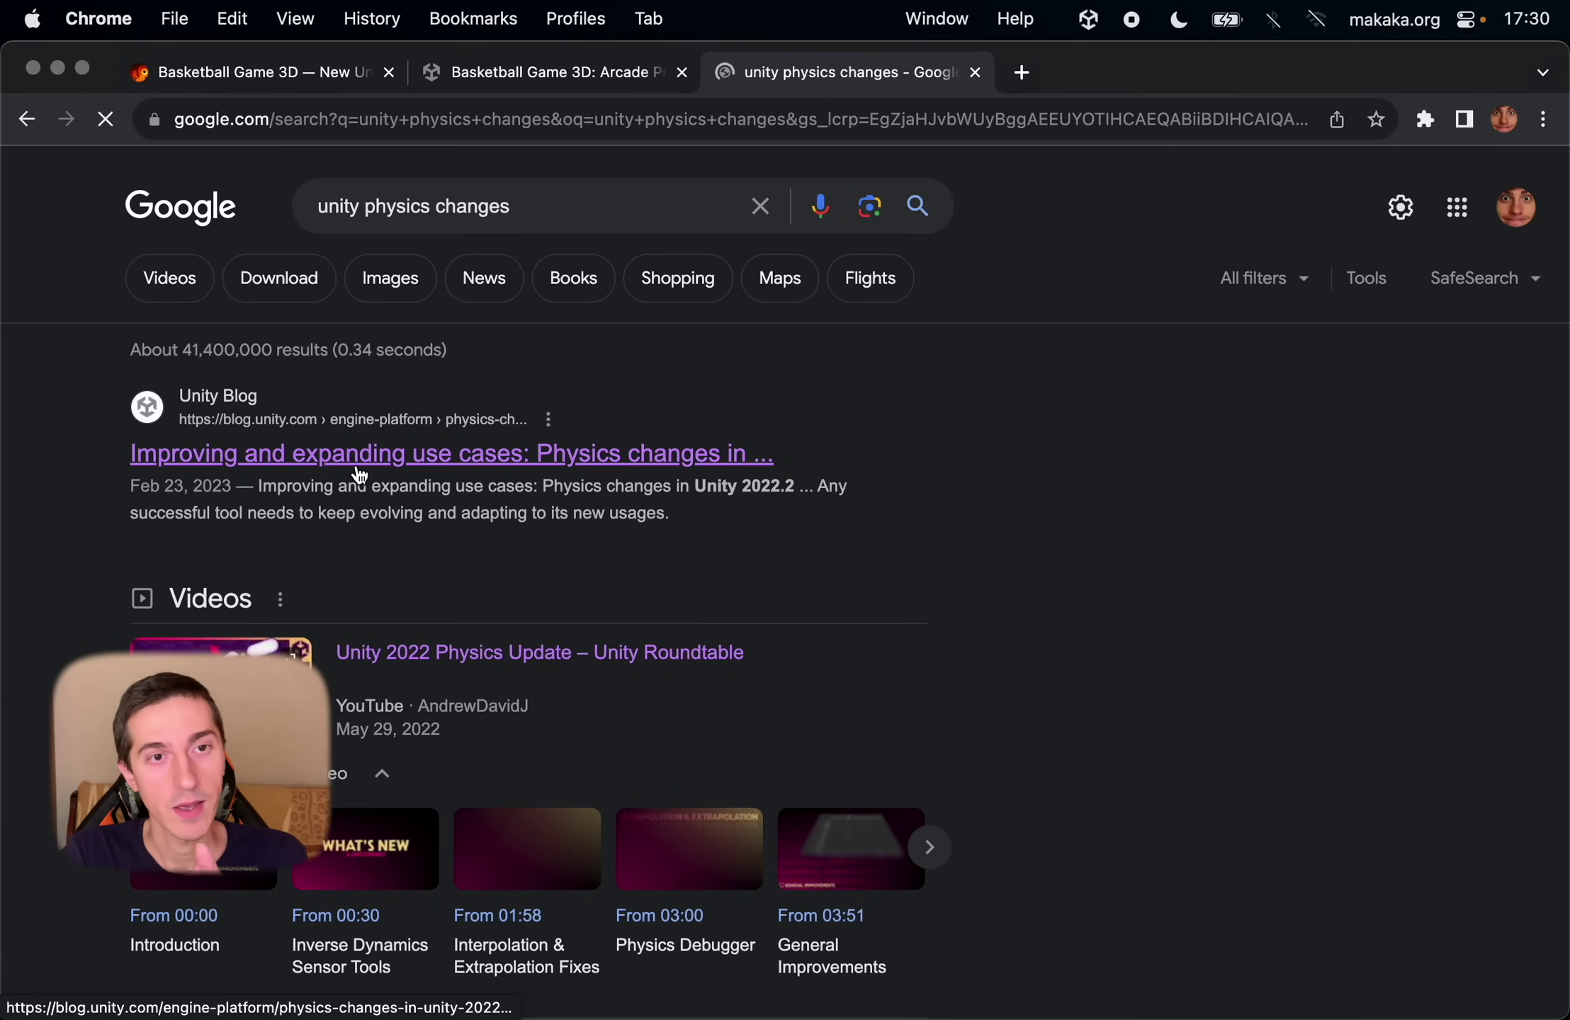
{"action": "left_click", "coordinate": [358, 454], "text": "super"}
{"action": "left_click", "coordinate": [547, 220]}
{"action": "type", "text": "2023"}
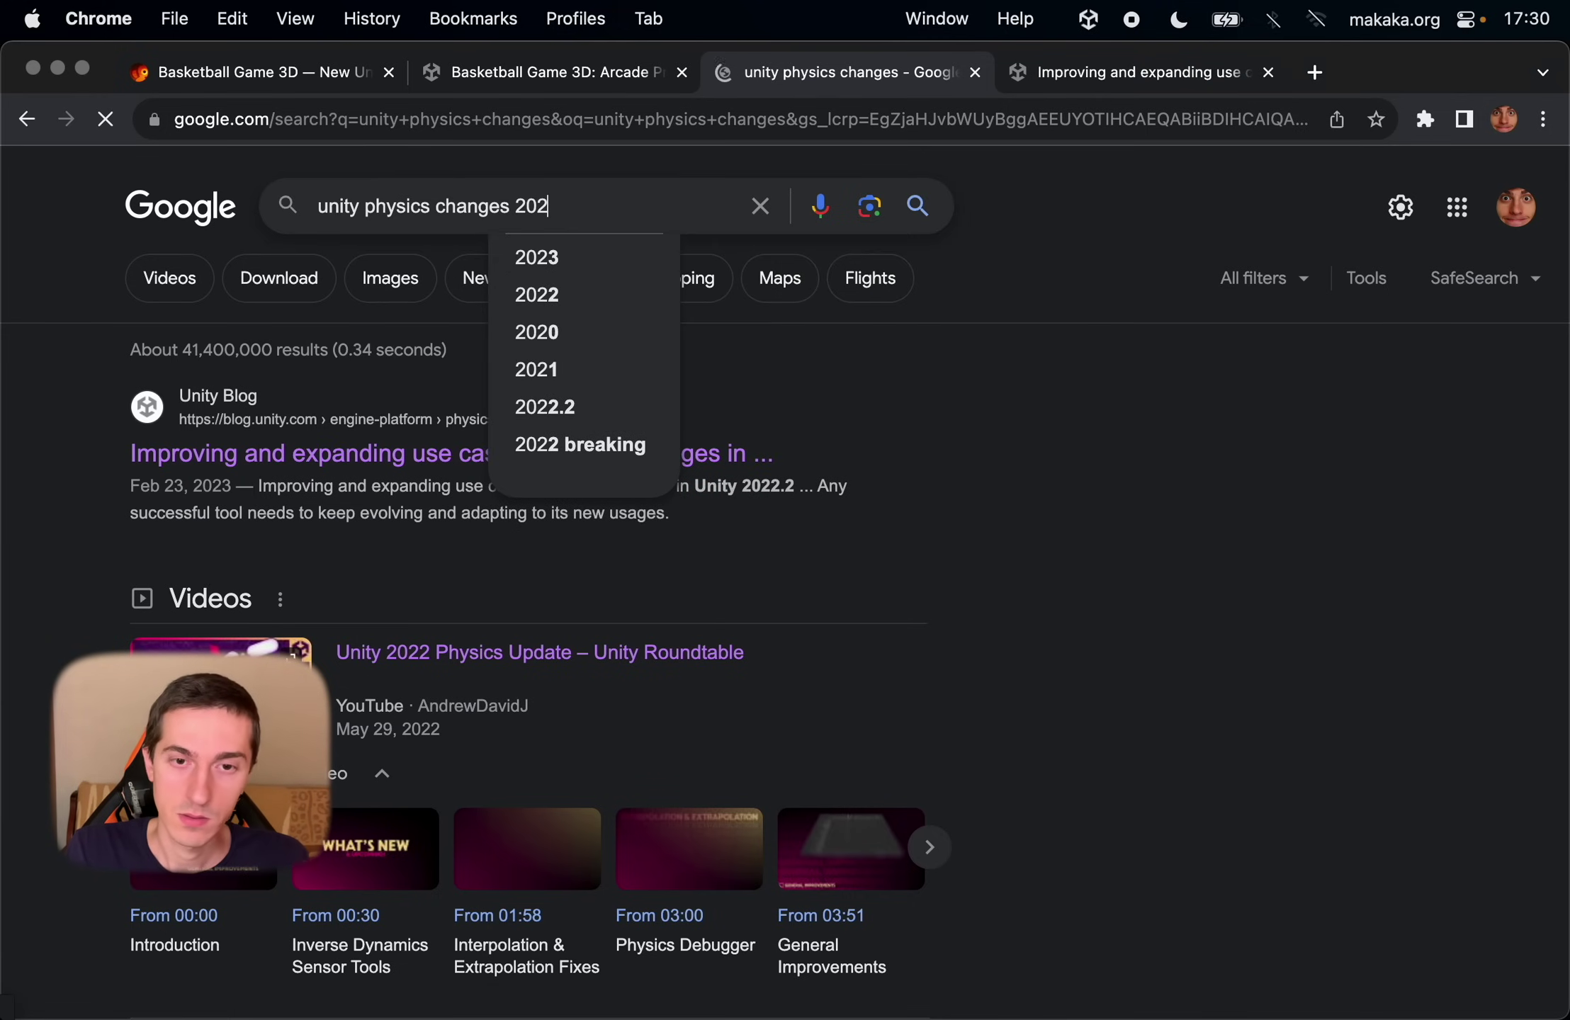
{"action": "type", "text": "."}
{"action": "key", "text": "BackSpace"}
{"action": "key", "text": "BackSpace"}
{"action": "type", "text": "2.1"}
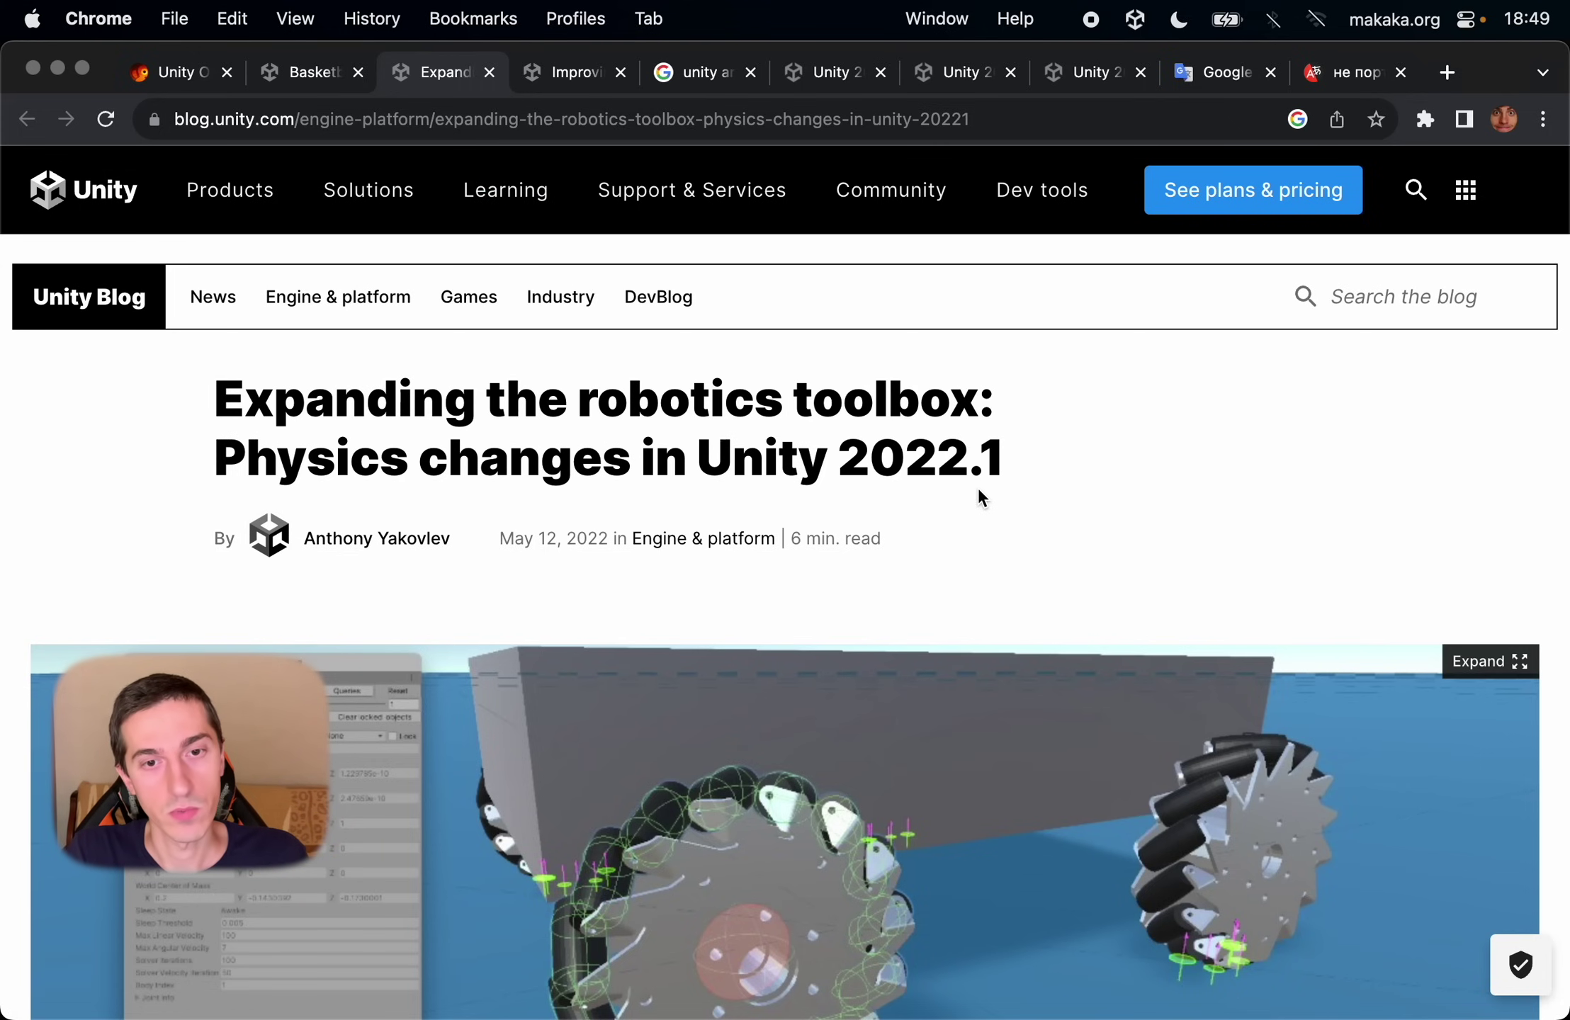
{"action": "left_click", "coordinate": [536, 70]}
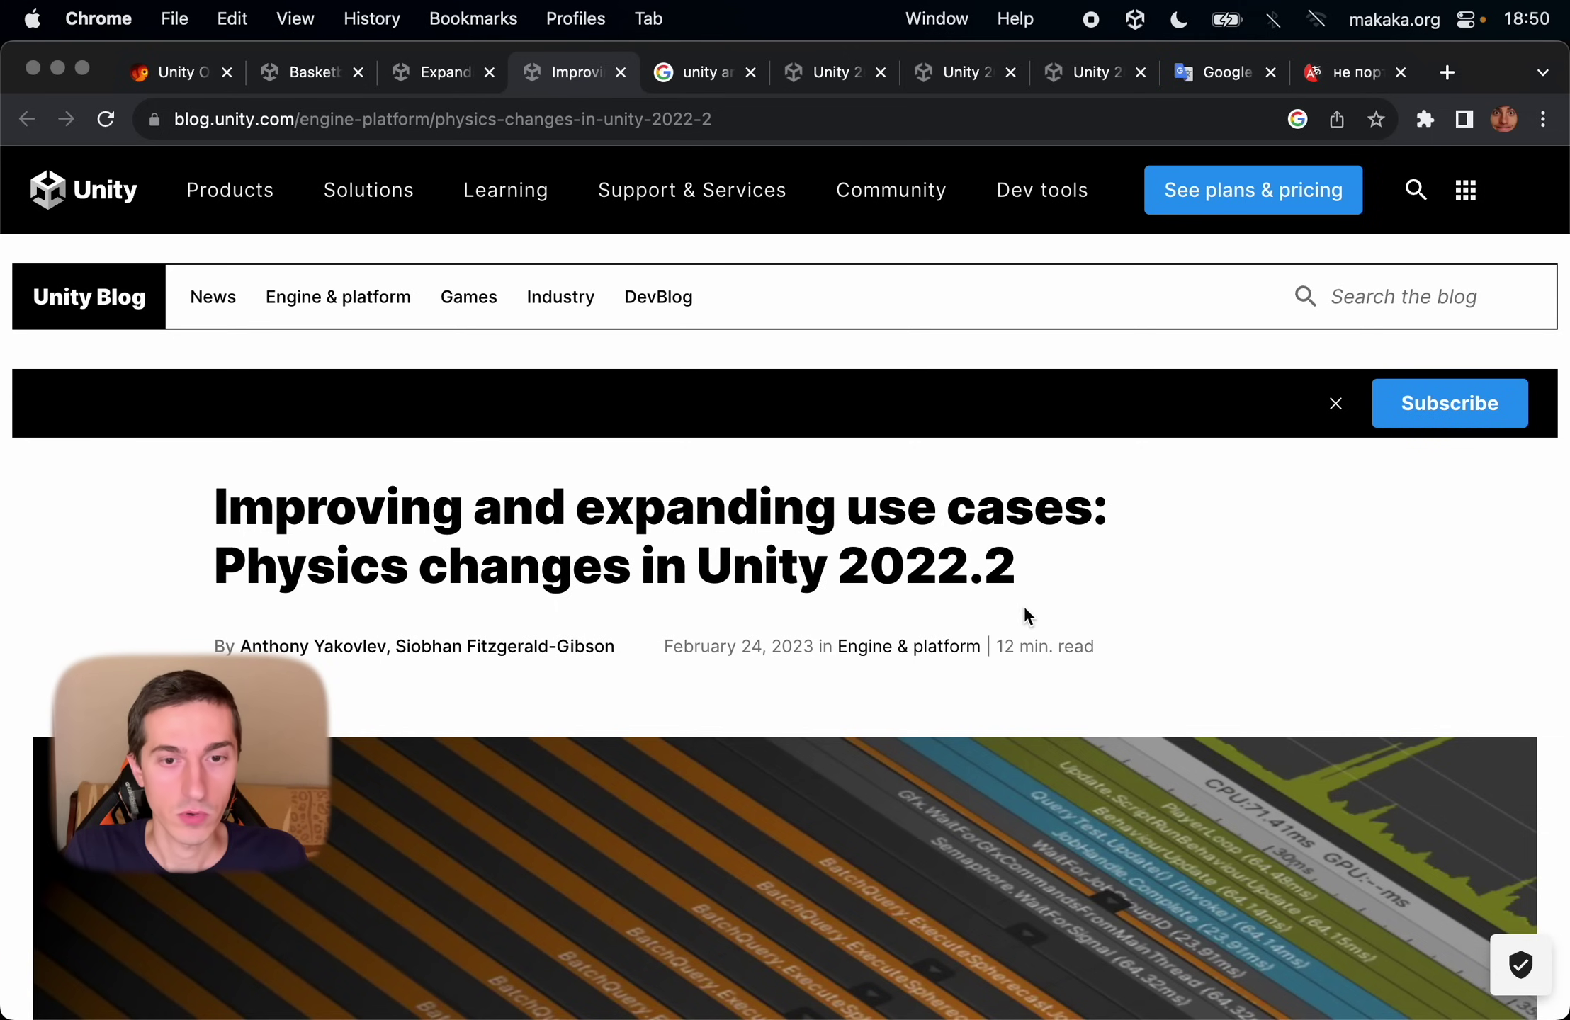
{"action": "scroll", "coordinate": [712, 373], "scroll_direction": "down", "scroll_amount": 10}
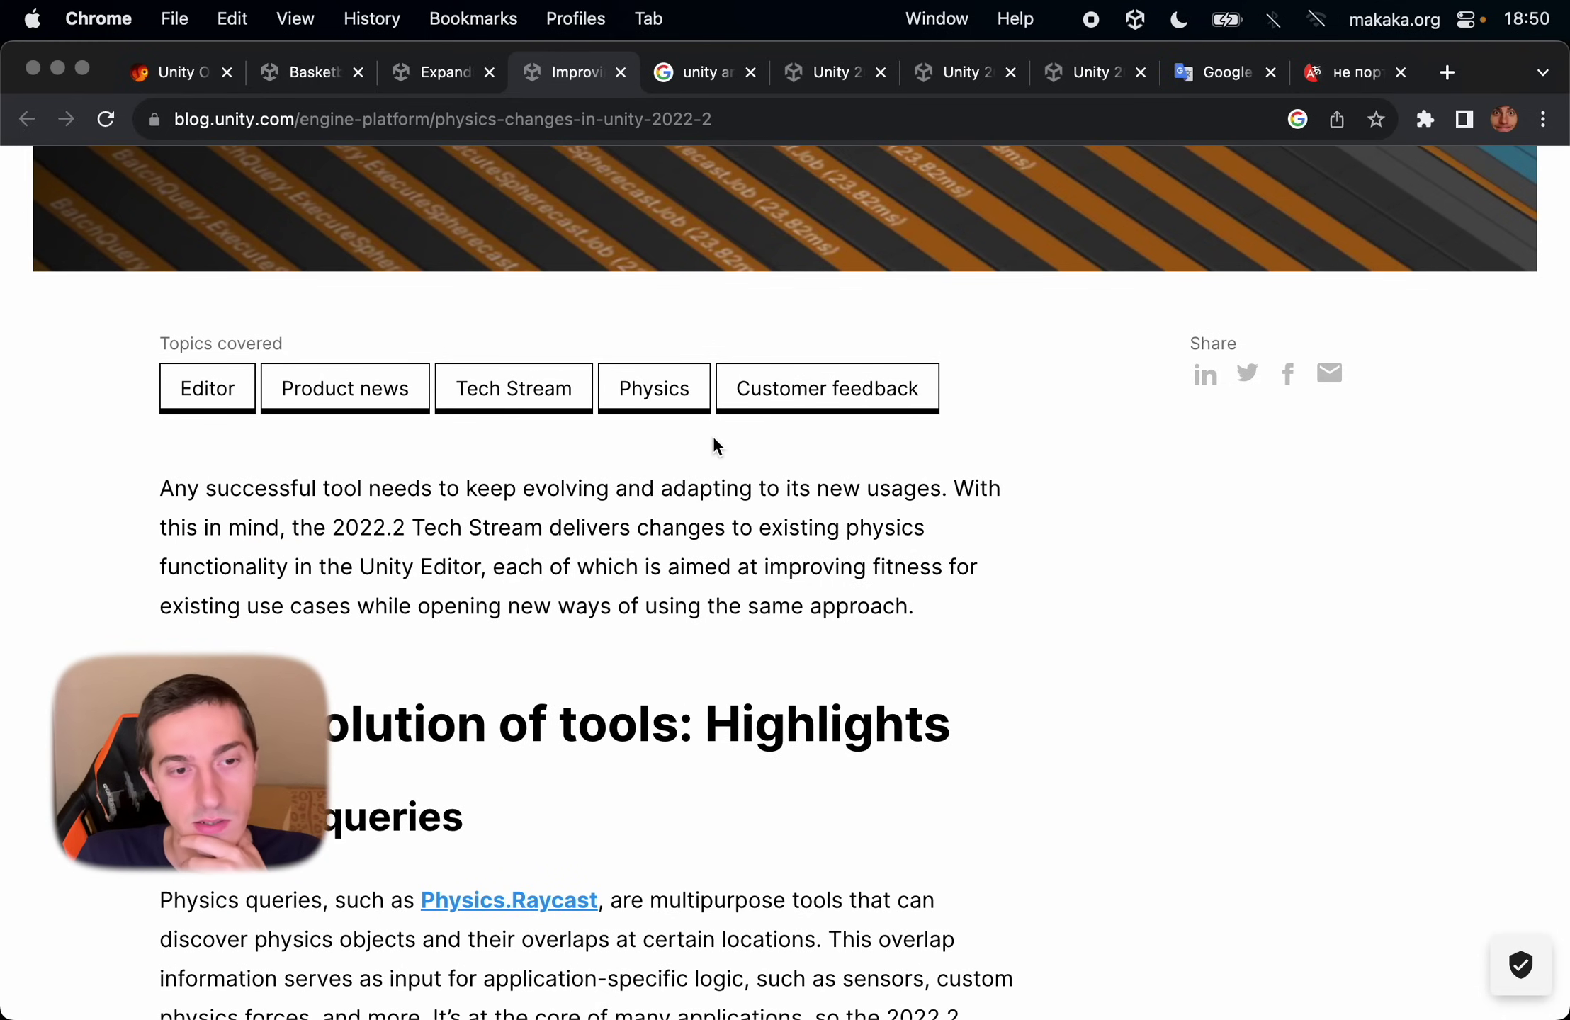
{"action": "scroll", "coordinate": [712, 439], "scroll_direction": "down", "scroll_amount": 1}
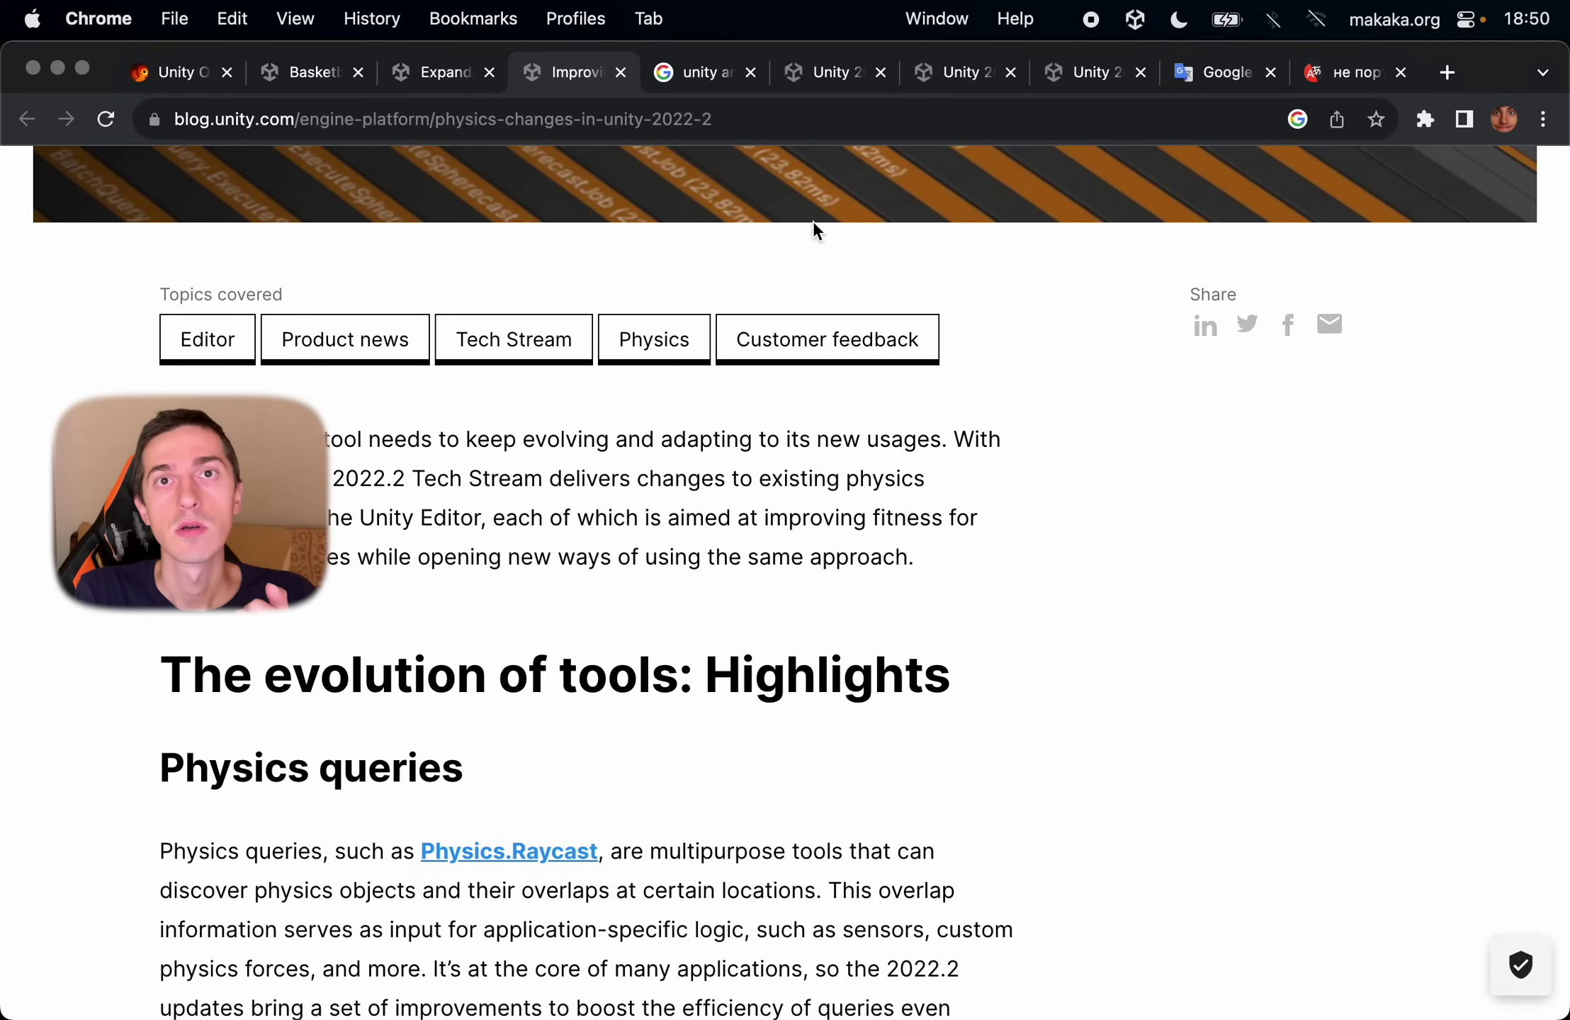
From the 'unity archives' results, open the Unity download archive and the 2023.1.9 release notes.
{"action": "key", "text": "ctrl+Tab"}
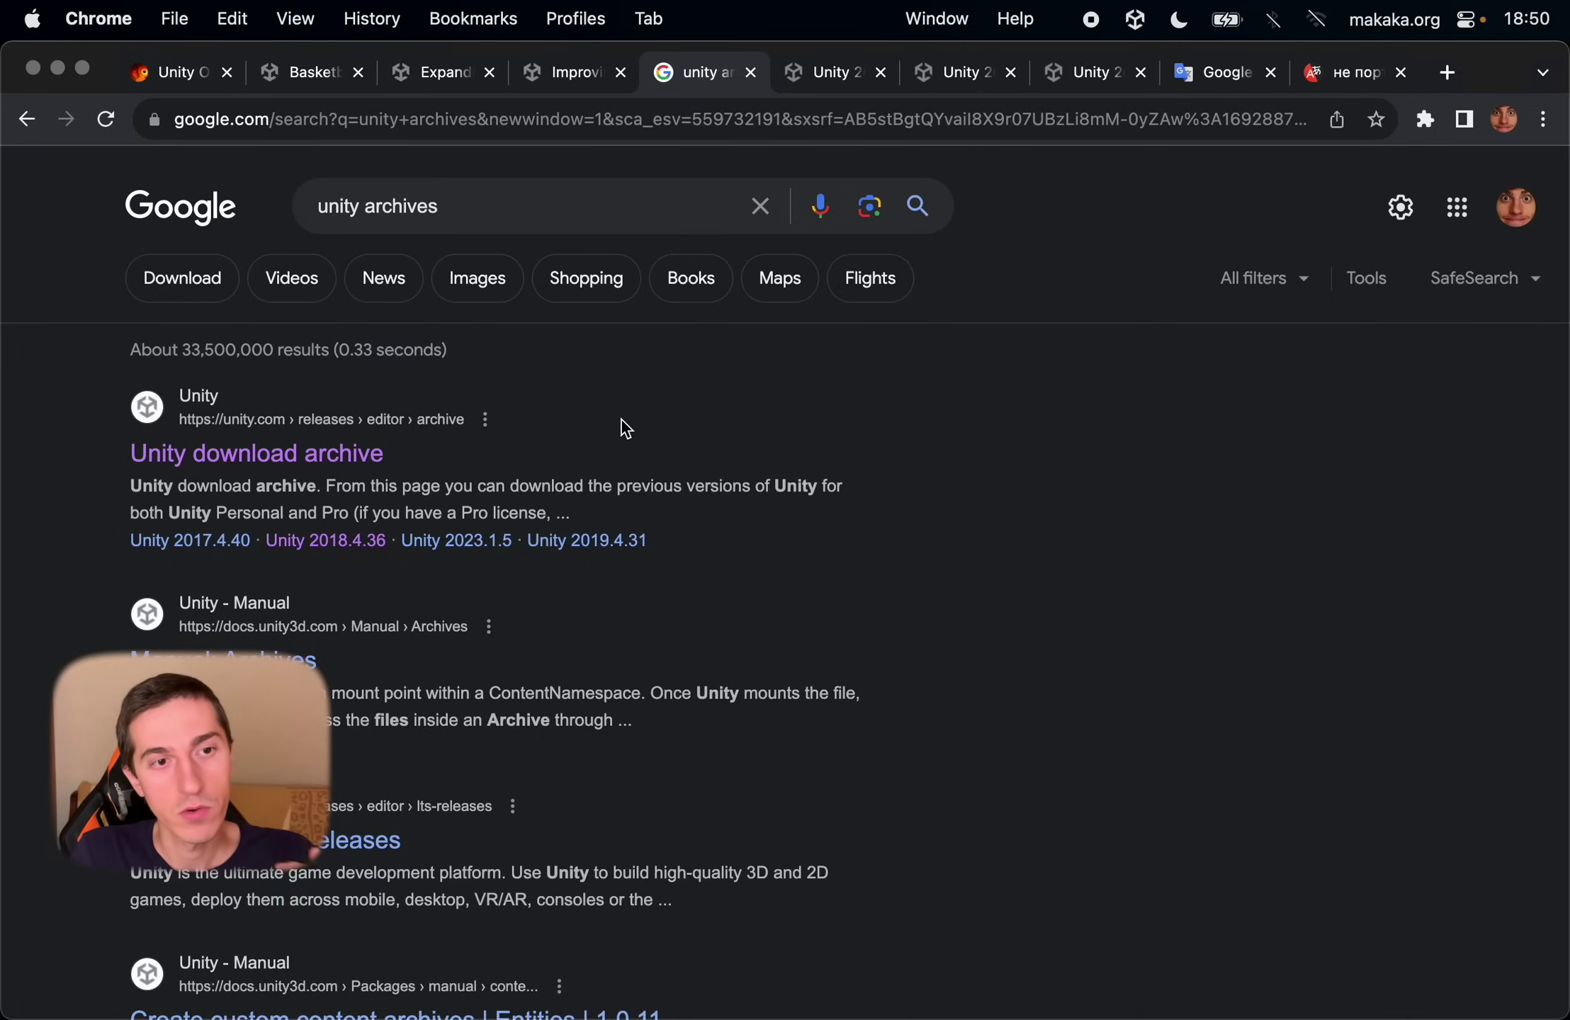
{"action": "left_click", "coordinate": [376, 448]}
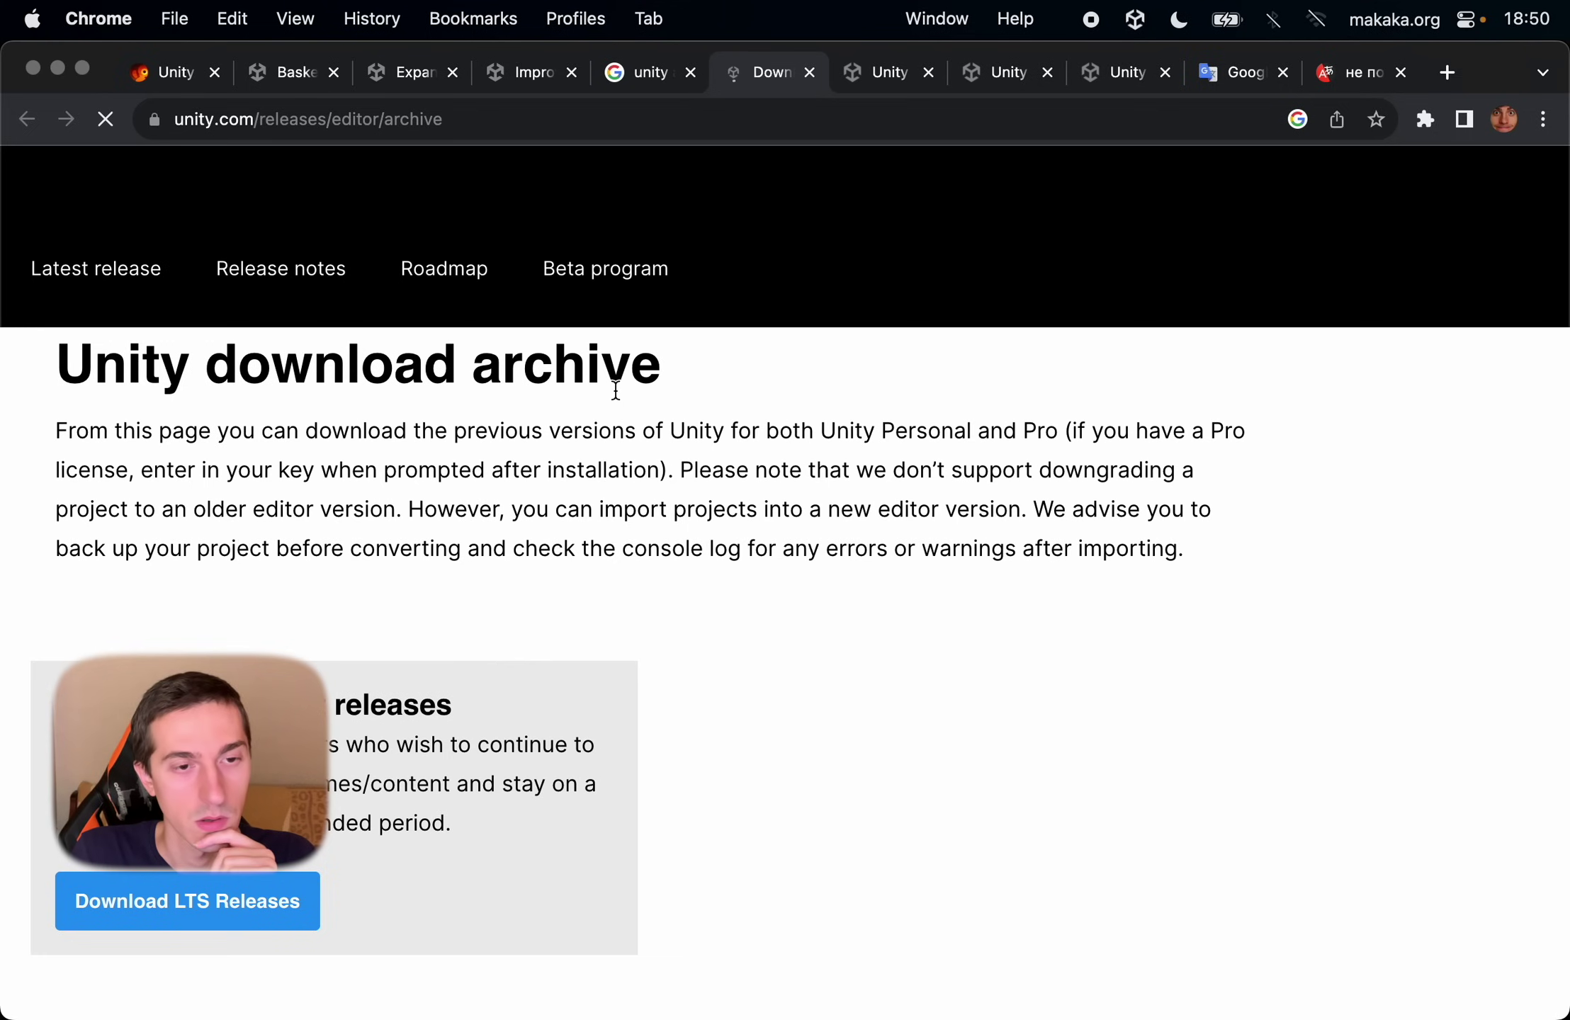
{"action": "scroll", "coordinate": [609, 397], "scroll_direction": "down", "scroll_amount": 5}
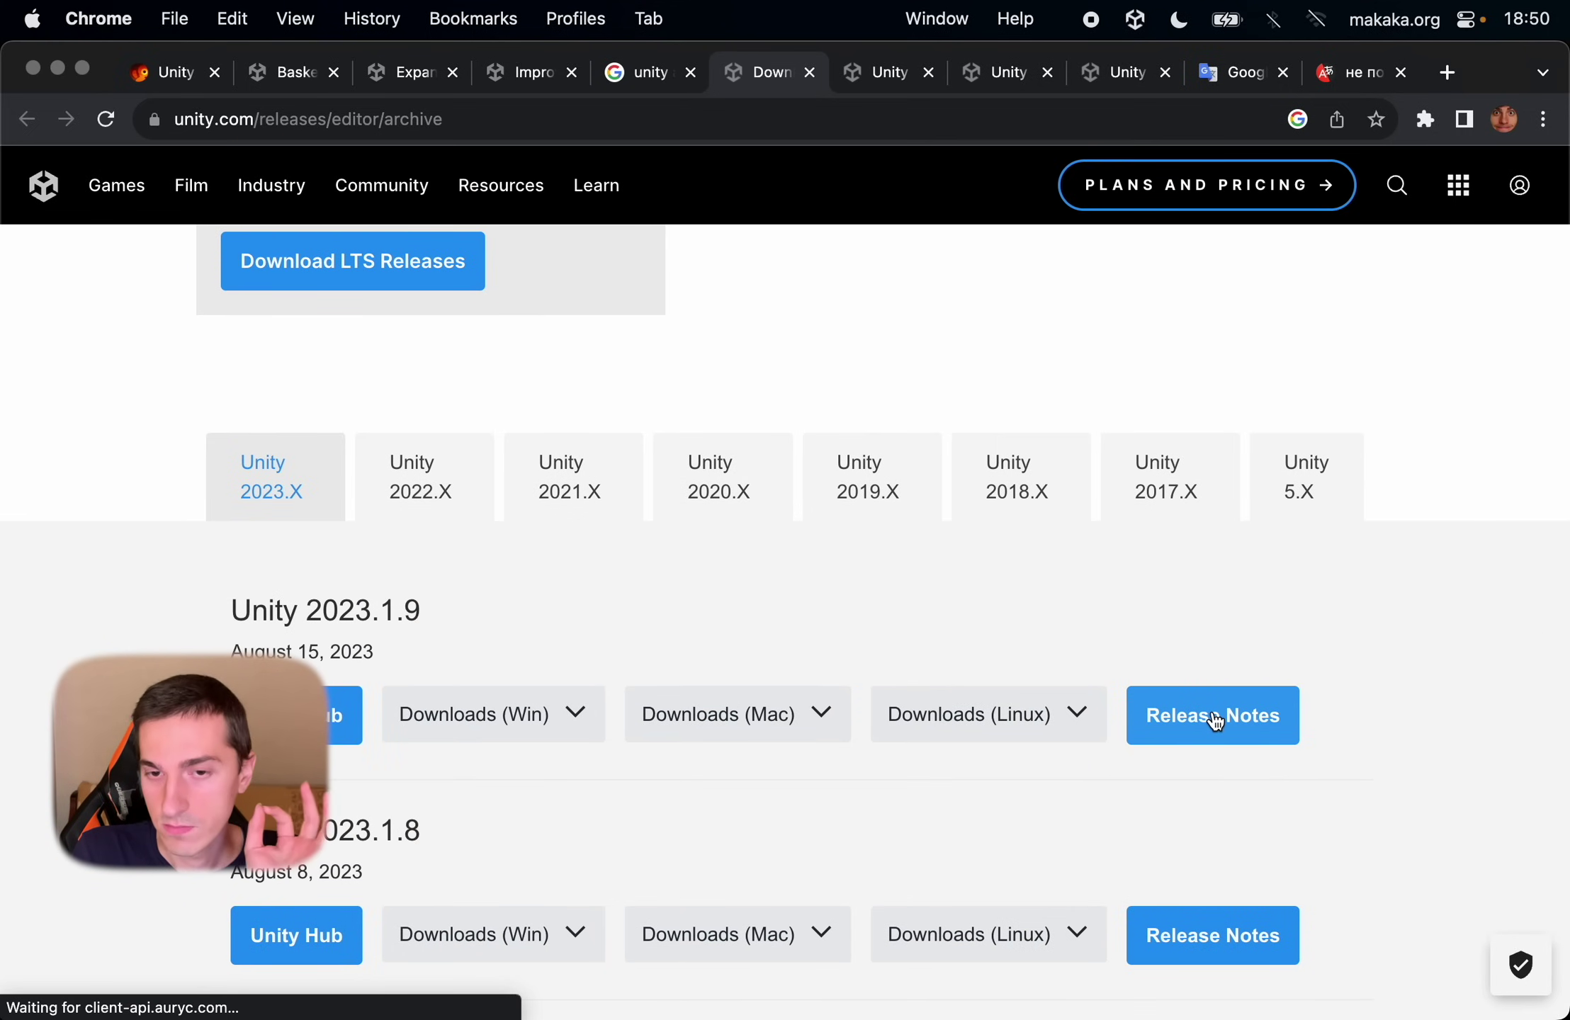
{"action": "left_click", "coordinate": [1215, 721]}
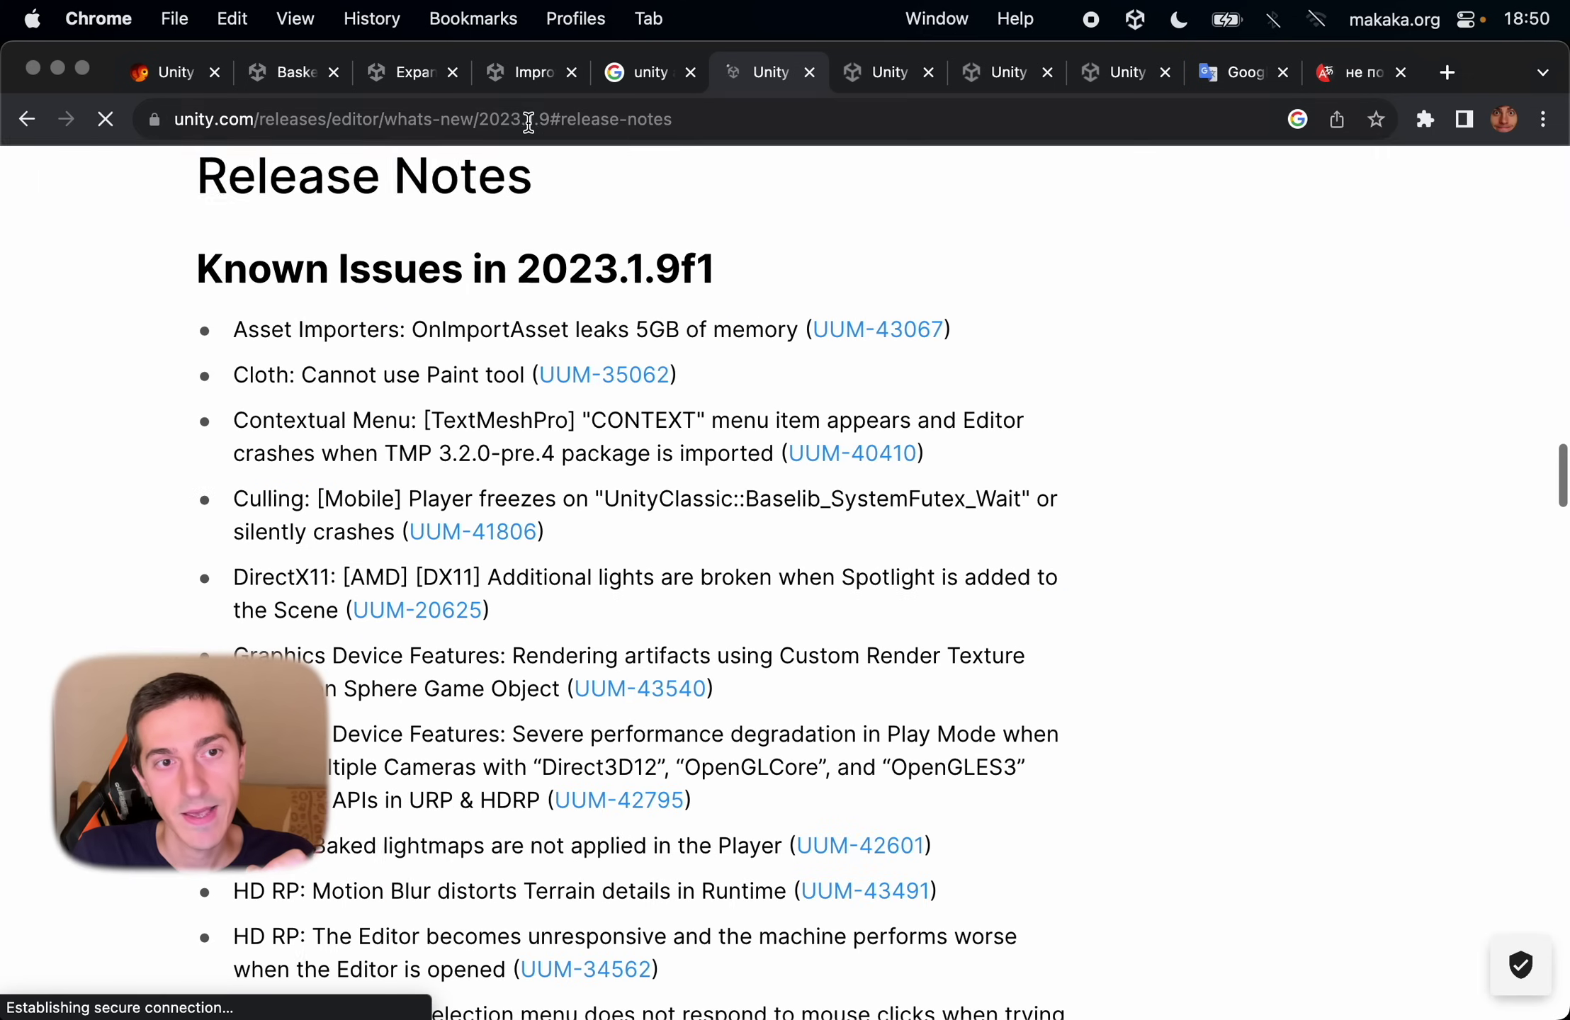
Change the release-notes URL version to 2022.1.0 and read its Rigidbody interpolation entry.
{"action": "left_click_drag", "start_coordinate": [529, 122], "coordinate": [885, 115]}
{"action": "key", "text": "BackSpace"}
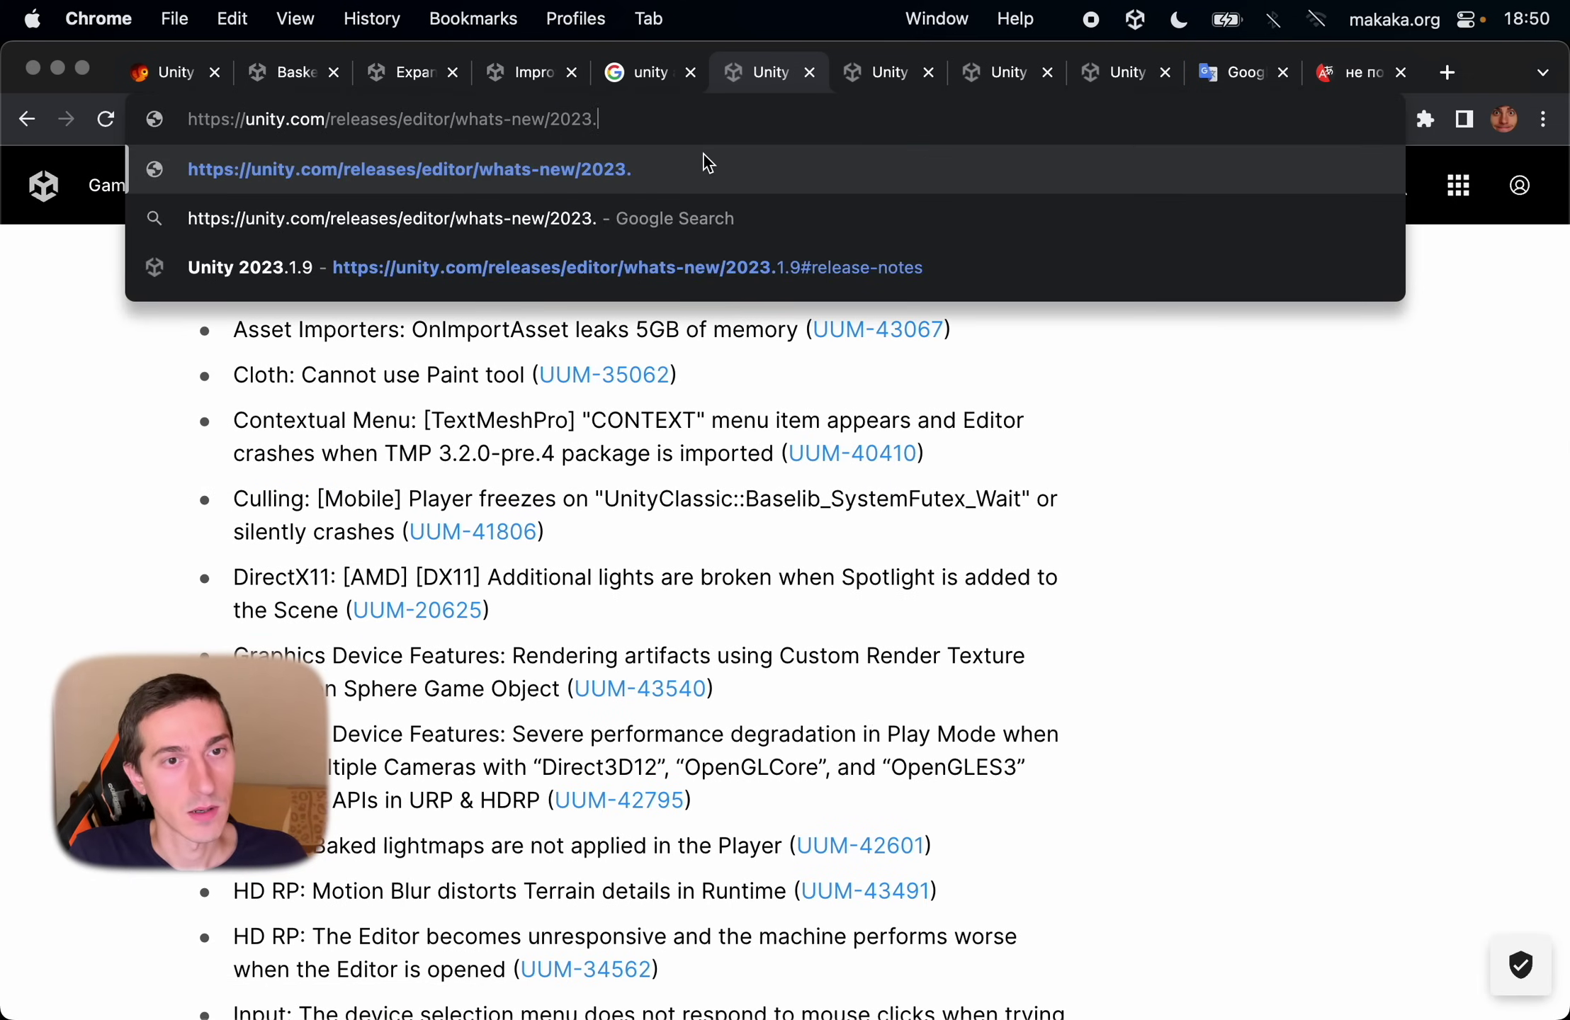
{"action": "key", "text": "BackSpace"}
{"action": "key", "text": "BackSpace"}
{"action": "type", "text": "2"}
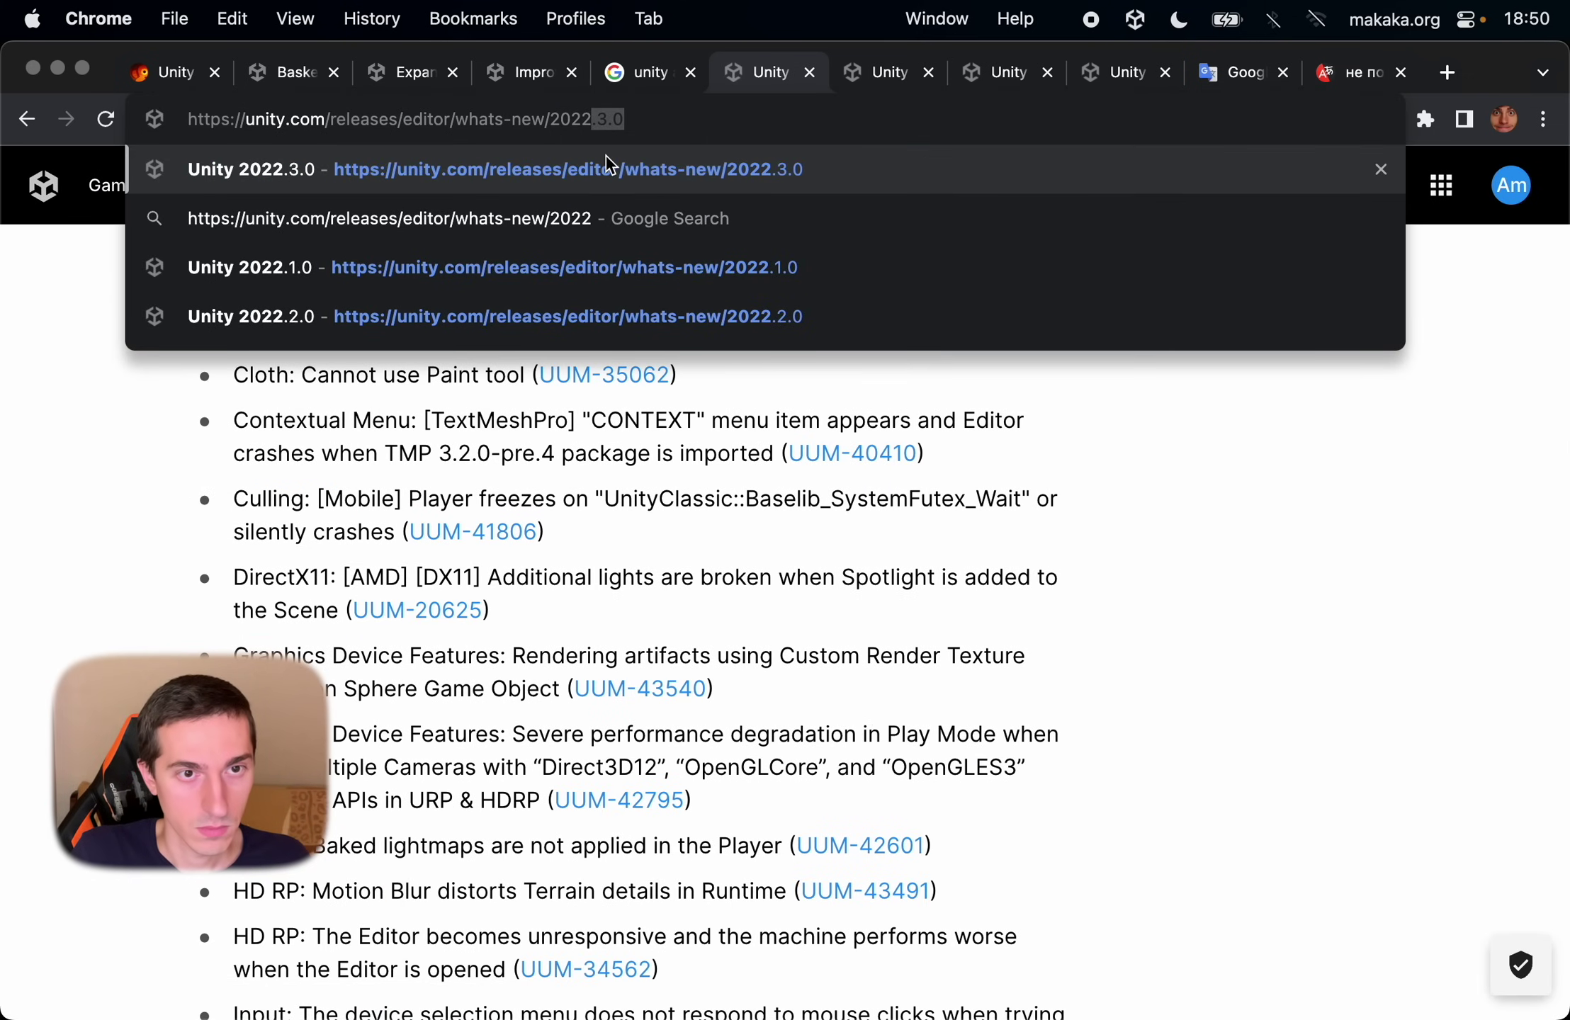
{"action": "type", "text": "ю"}
{"action": "key", "text": "BackSpace"}
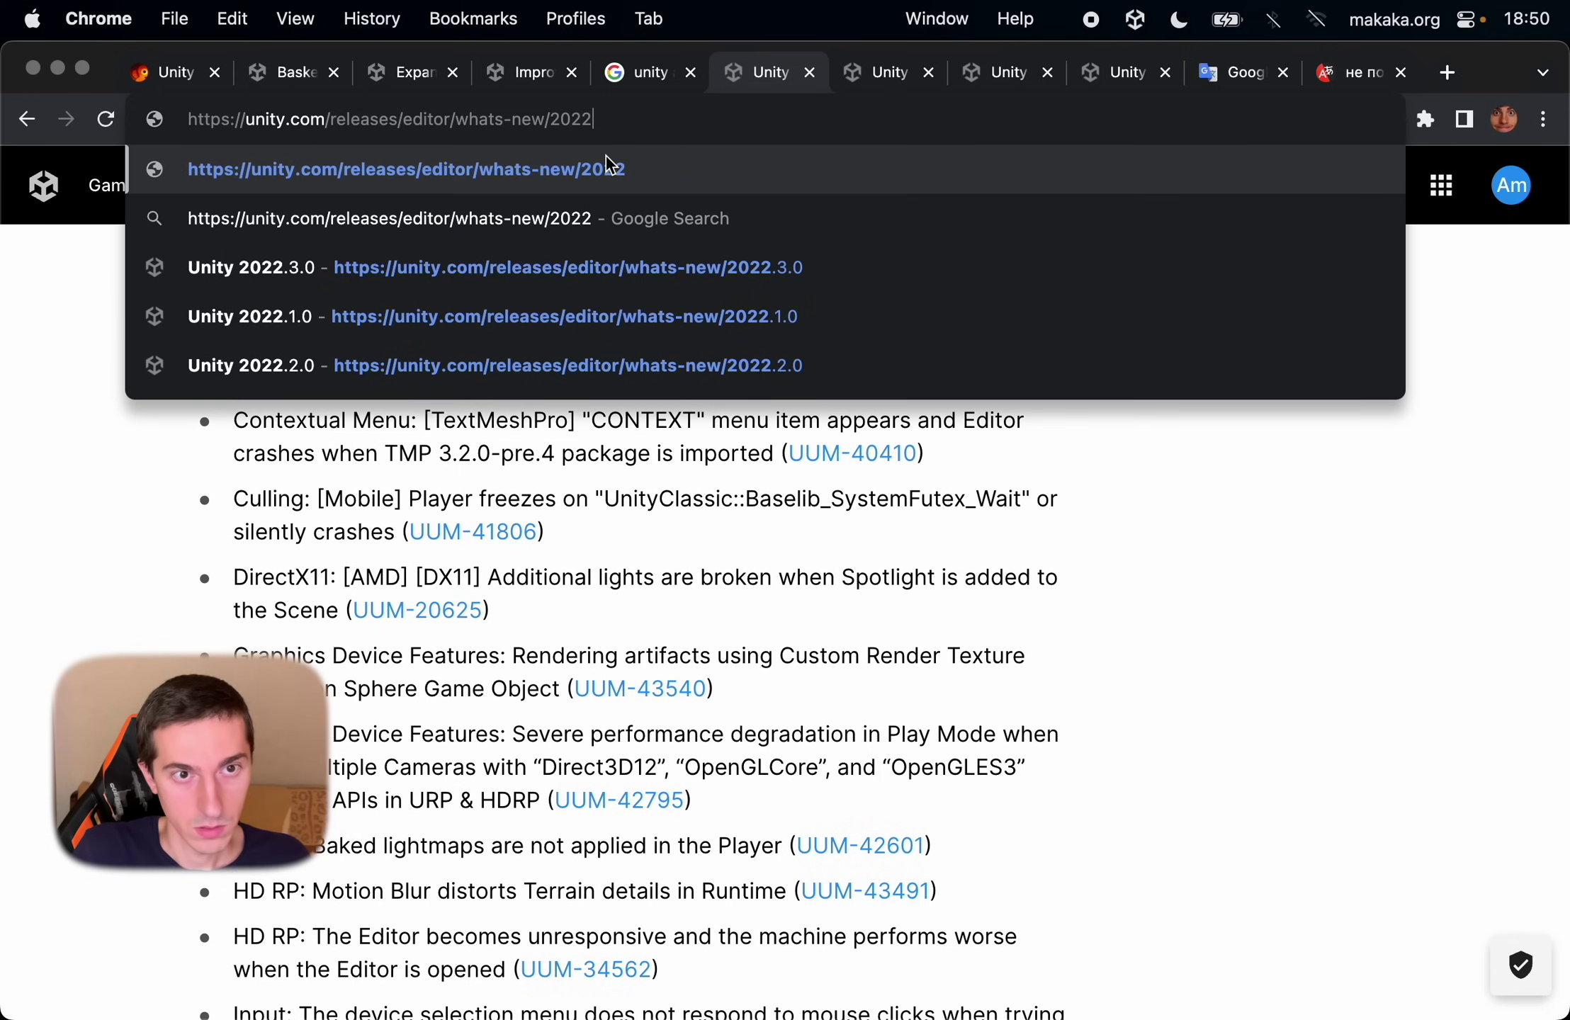
{"action": "type", "text": "."}
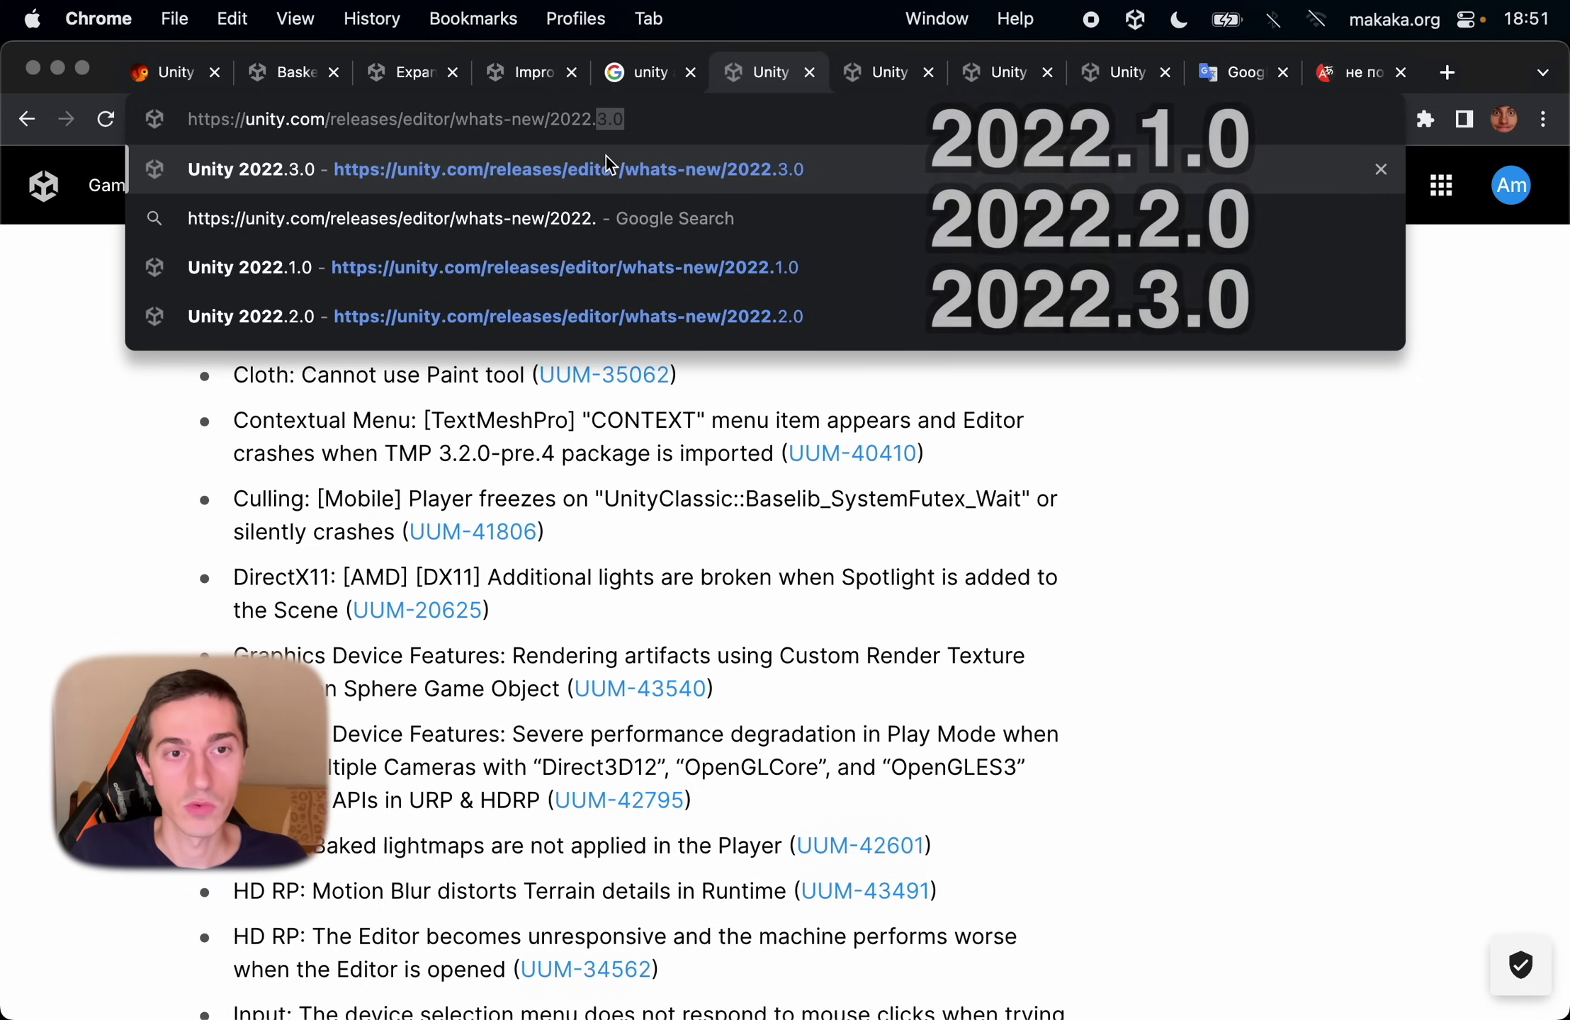
{"action": "type", "text": "1."}
{"action": "key", "text": "BackSpace"}
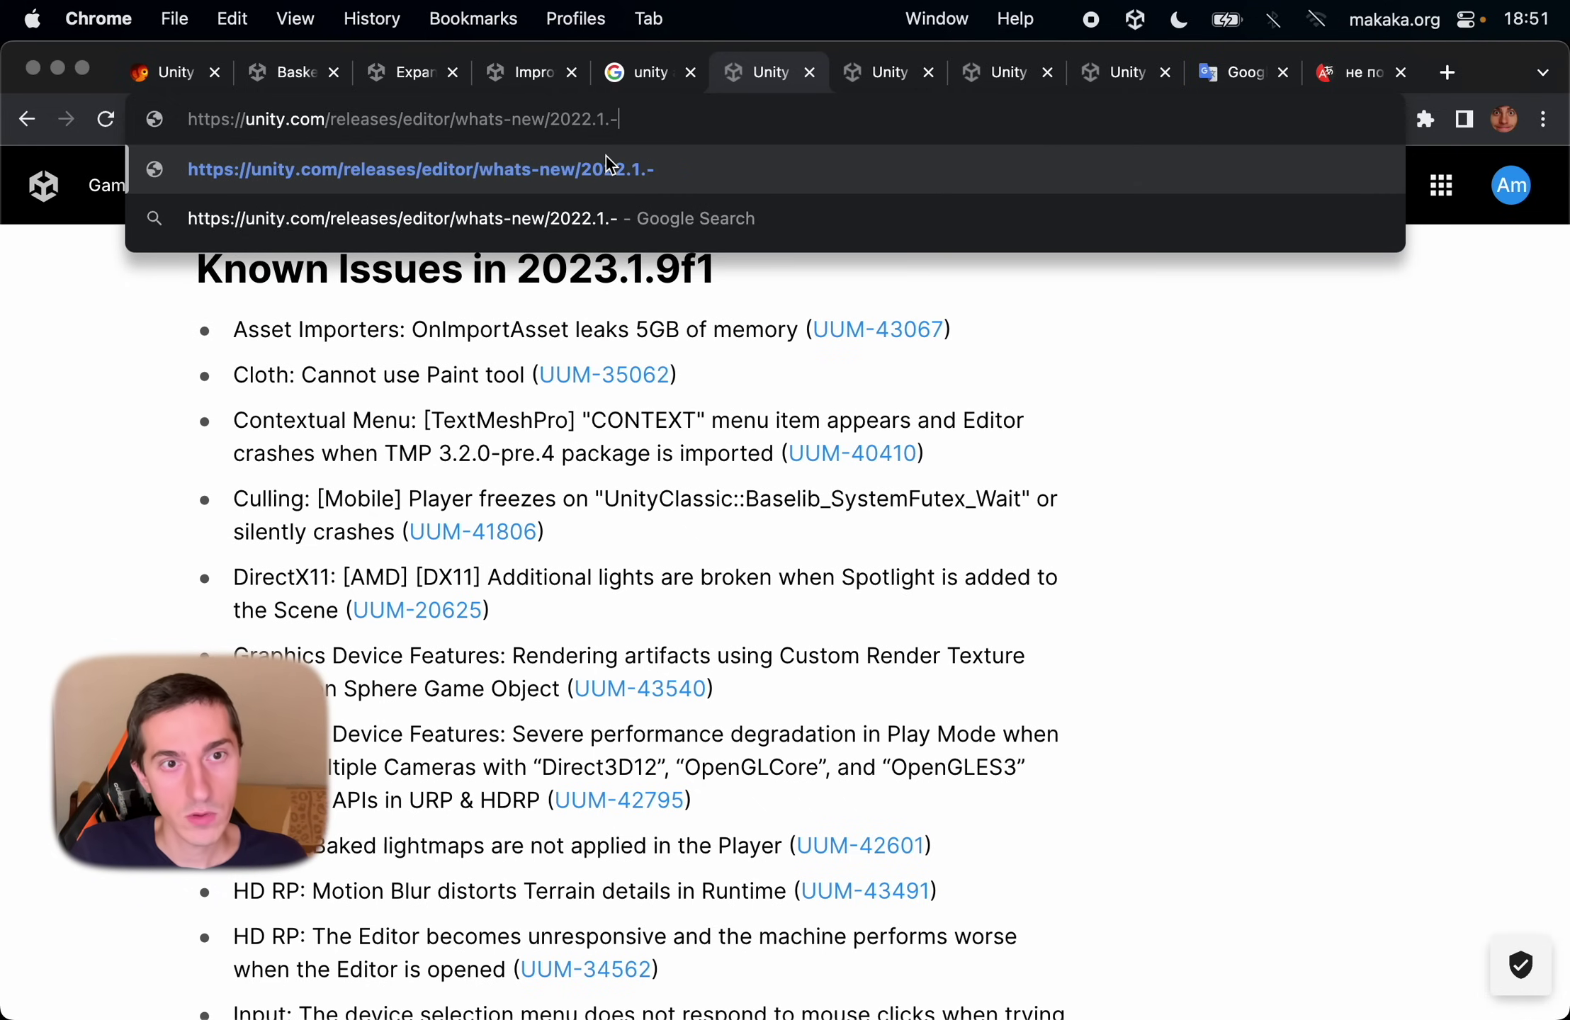
{"action": "type", "text": "0"}
{"action": "key", "text": "Left"}
{"action": "key", "text": "Left"}
{"action": "key", "text": "BackSpace"}
{"action": "type", "text": "2"}
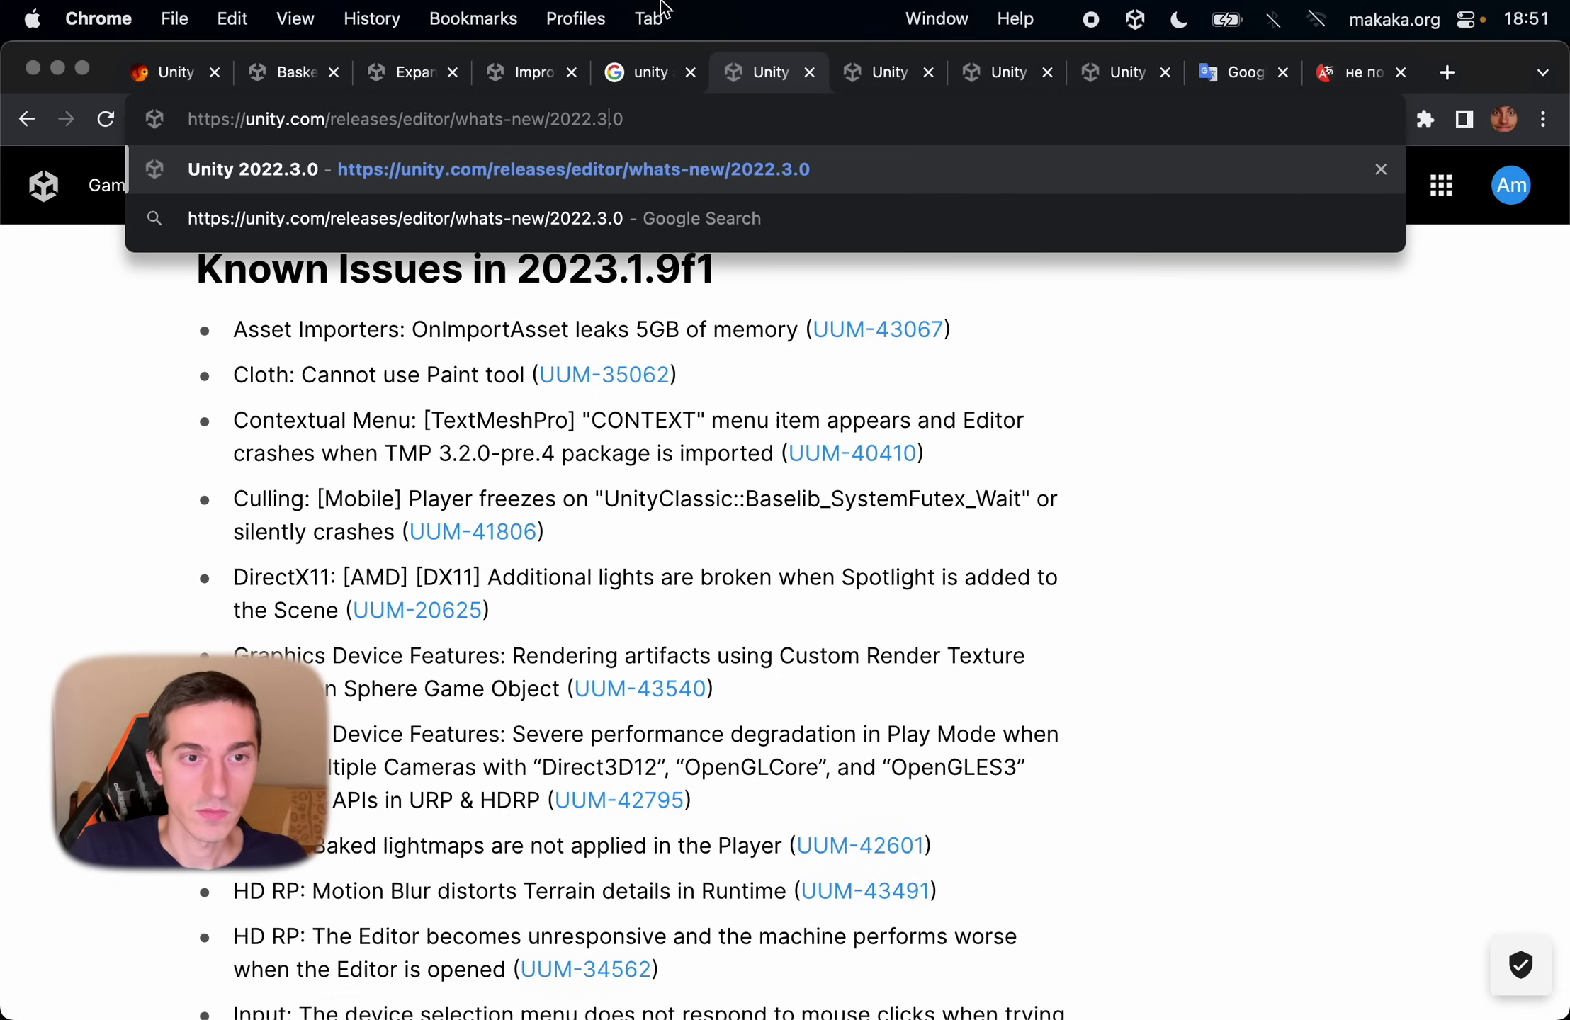
{"action": "key", "text": "ctrl+Tab"}
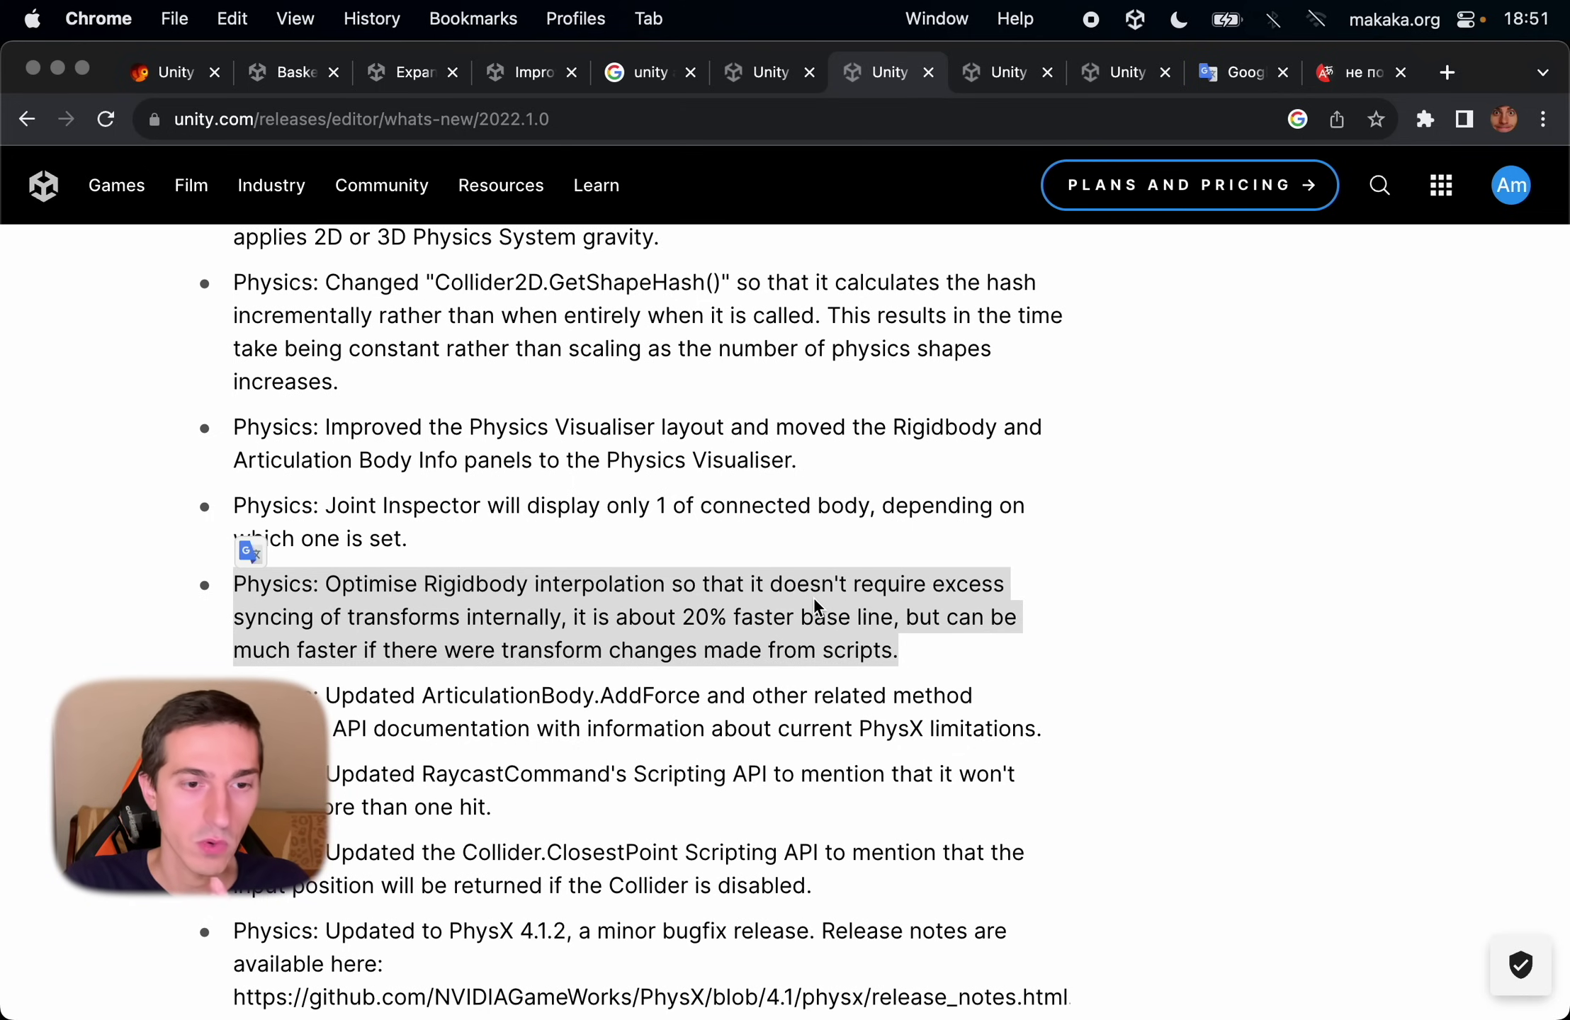
{"action": "left_click", "coordinate": [877, 597]}
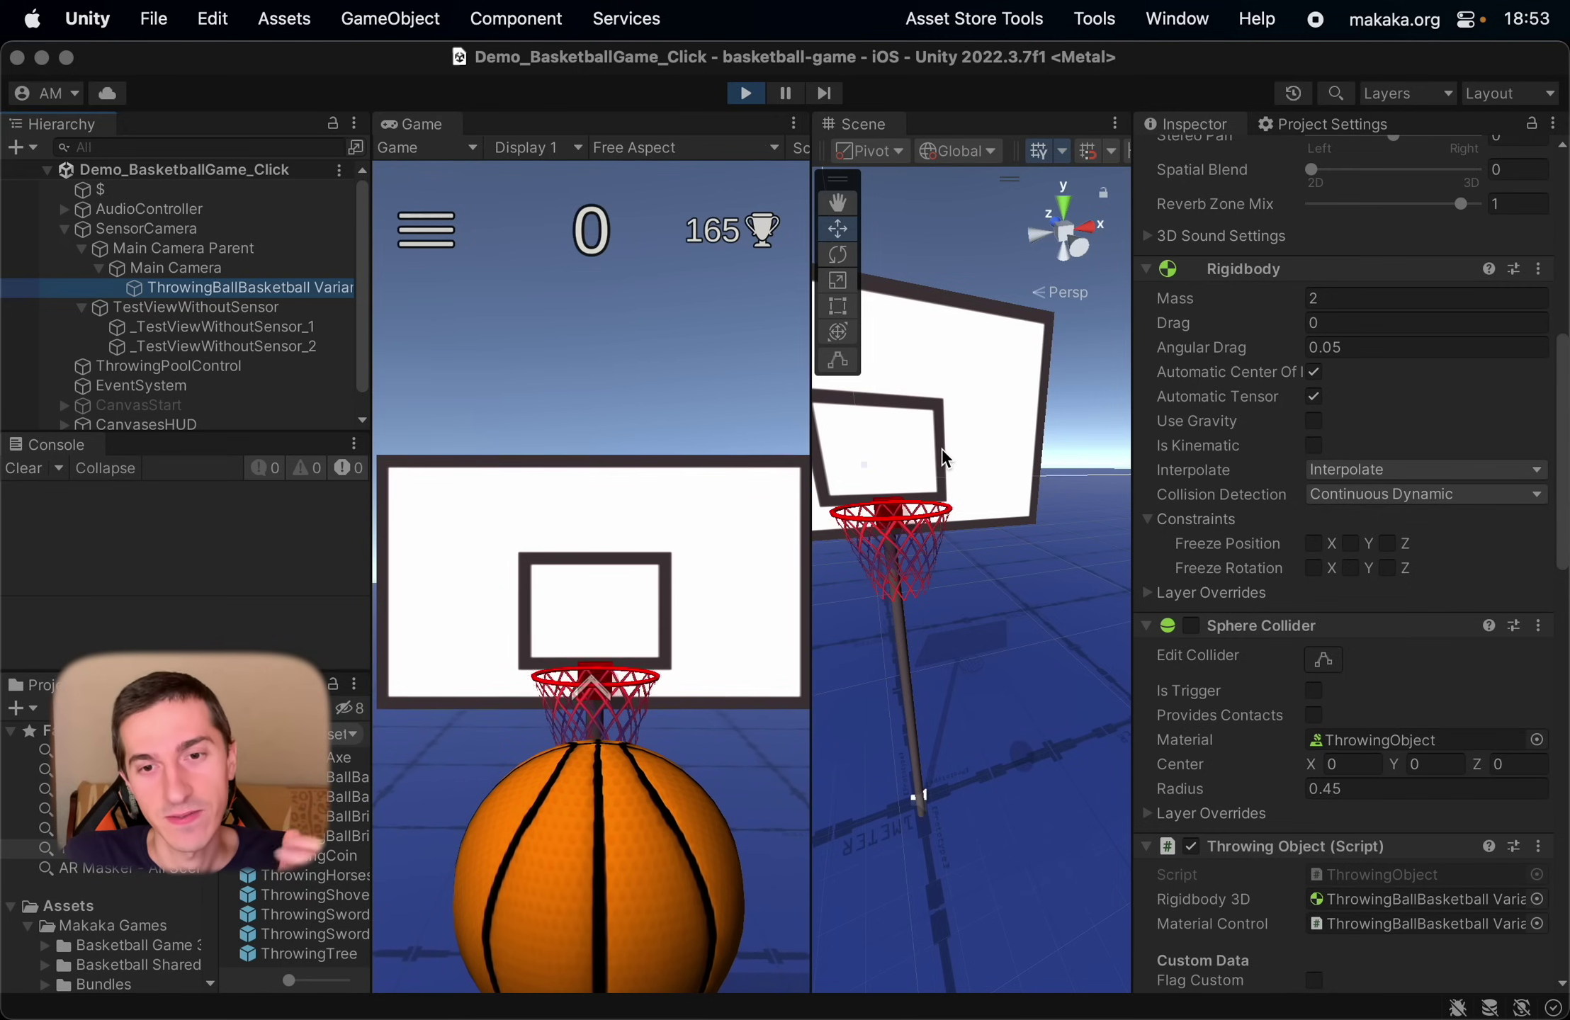
Set the throwing ball's Rigidbody Interpolate to None and maximize the Game view.
{"action": "left_click", "coordinate": [1397, 468]}
{"action": "left_click", "coordinate": [1400, 460]}
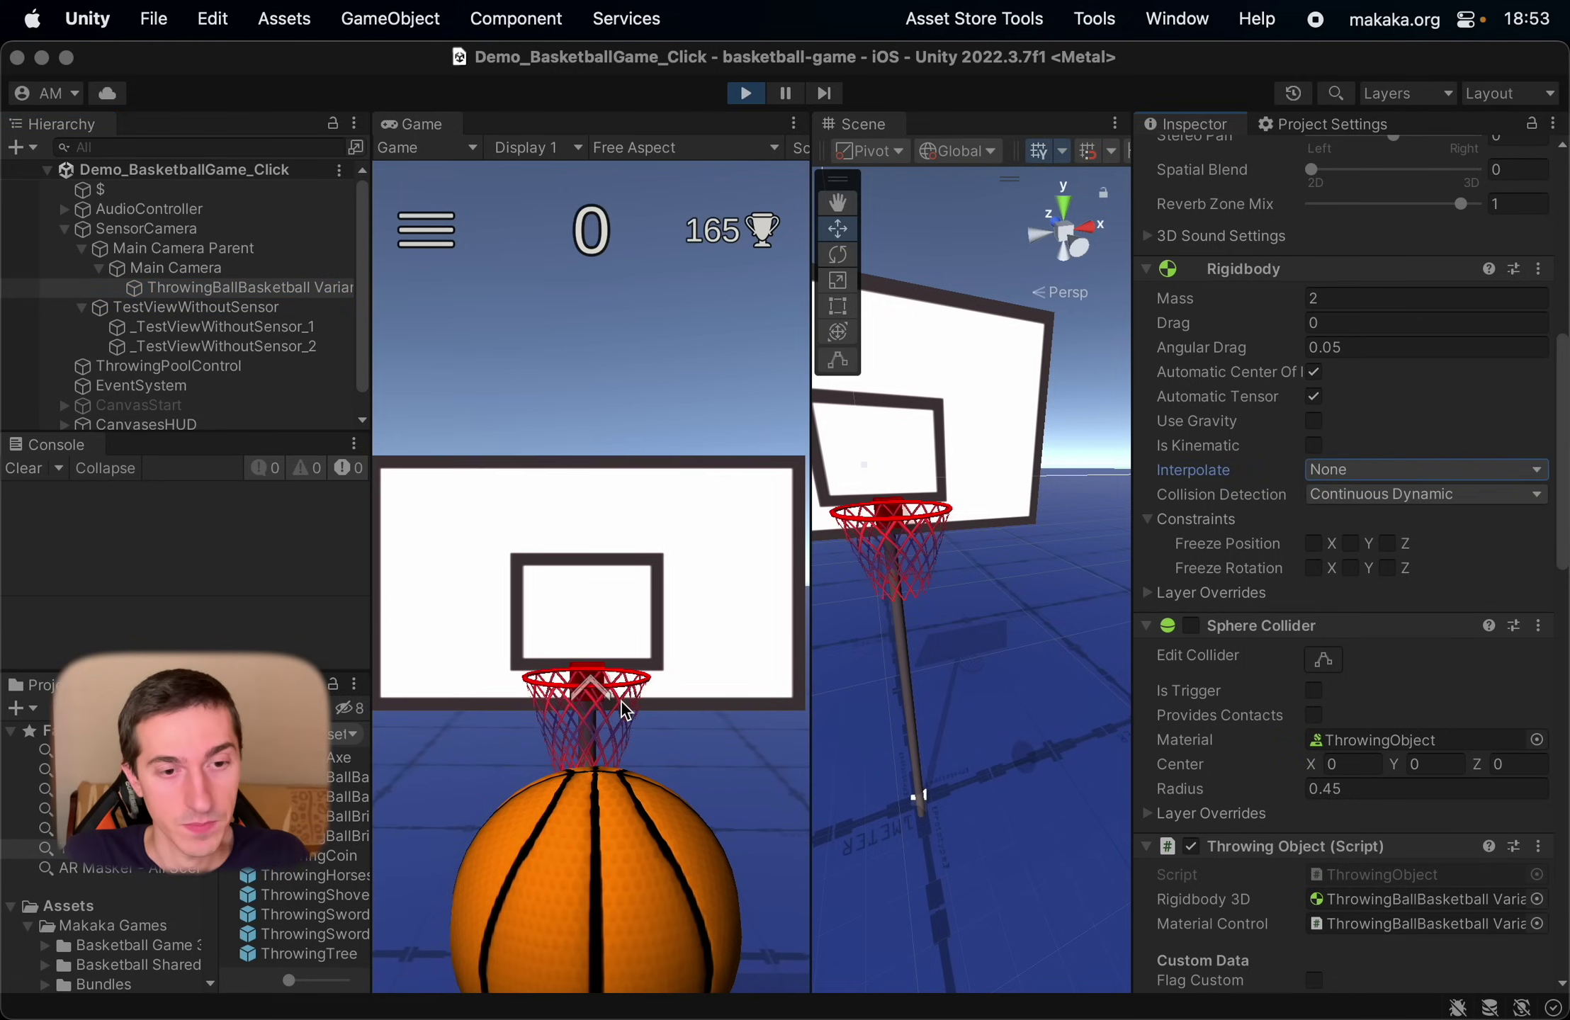
{"action": "key", "text": "shift+space"}
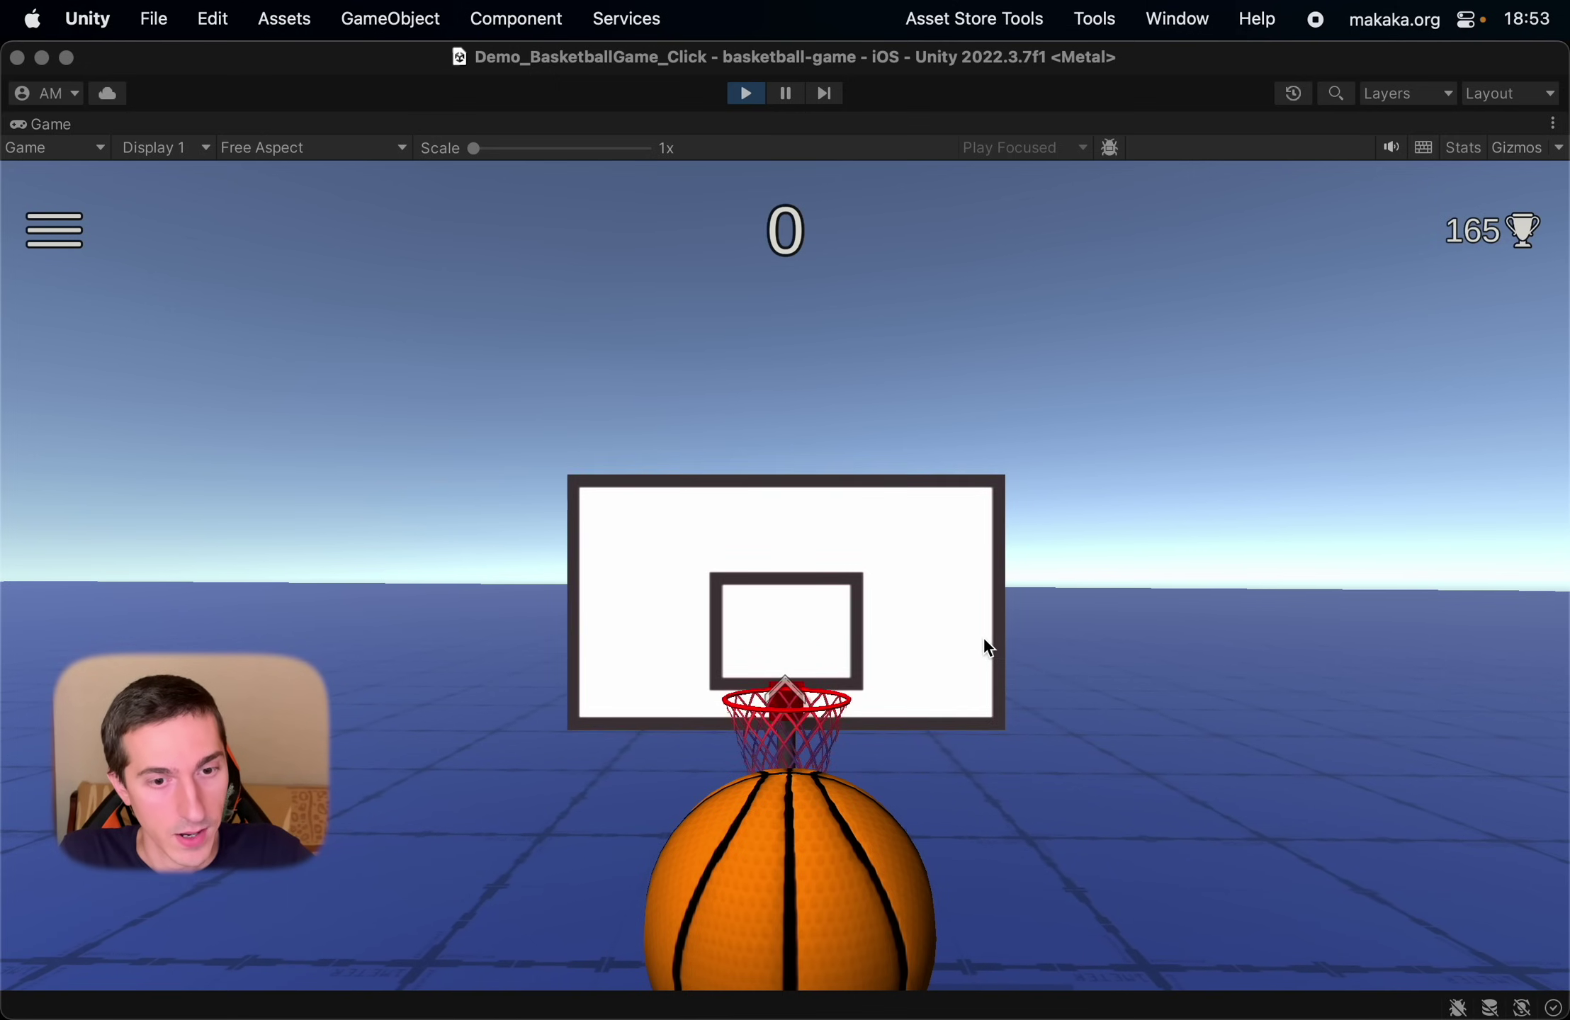
{"action": "left_click_drag", "start_coordinate": [1082, 646], "coordinate": [1386, 584]}
{"action": "left_click_drag", "start_coordinate": [978, 396], "coordinate": [796, 531]}
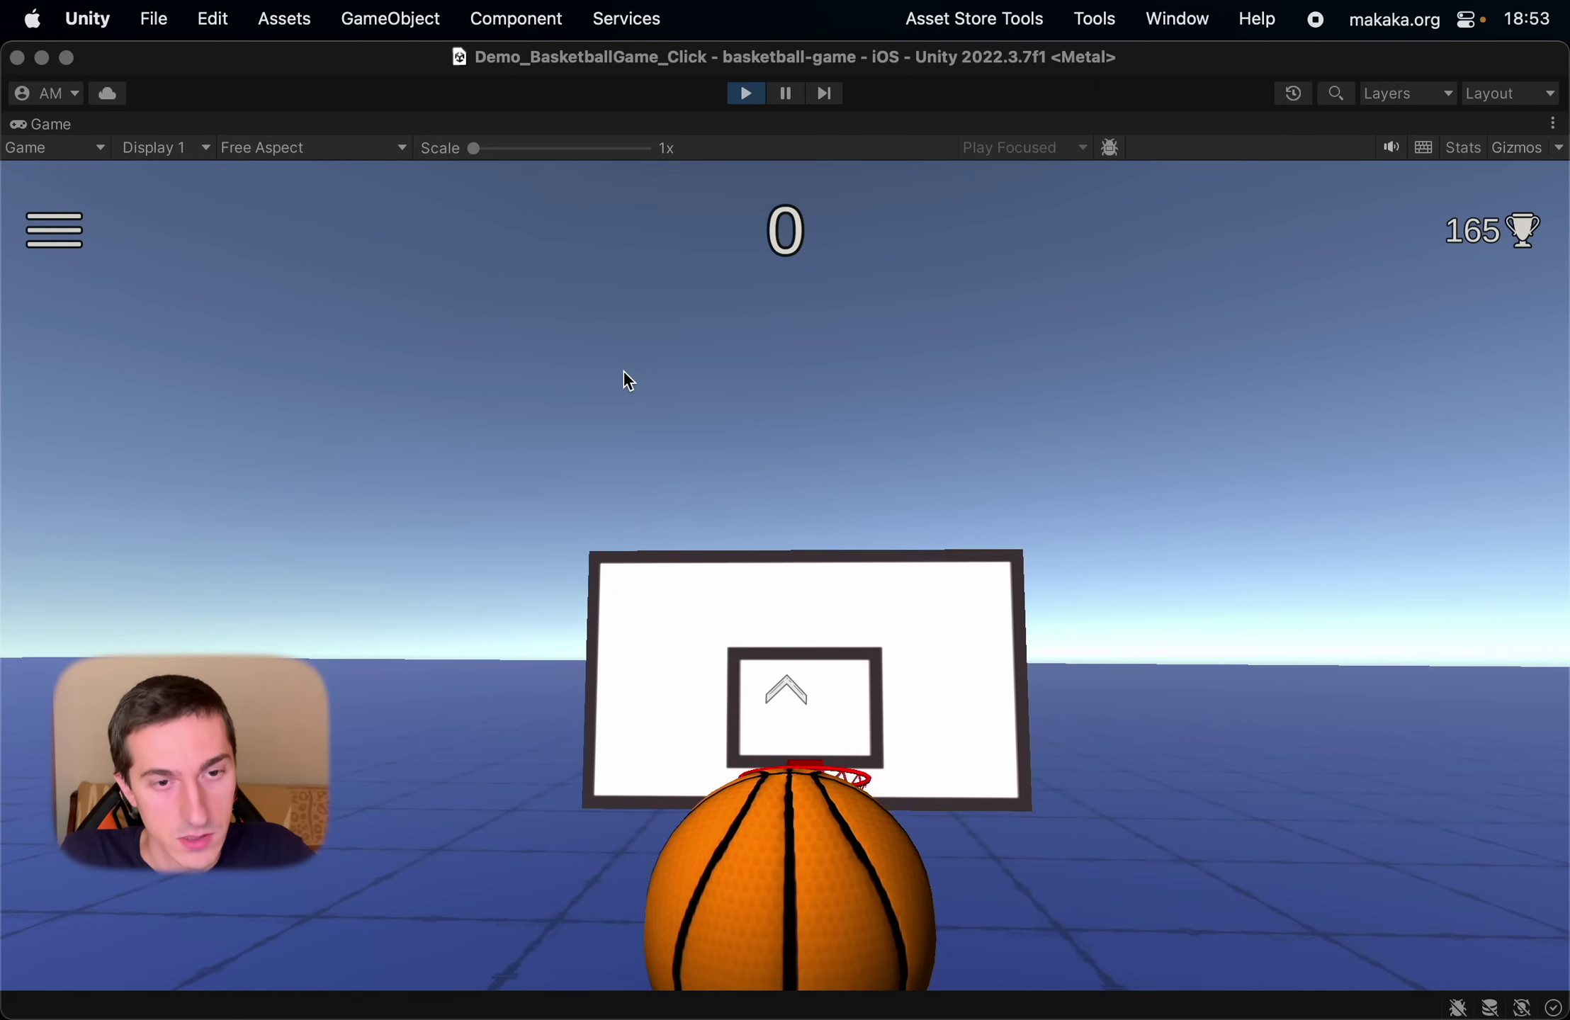
{"action": "left_click_drag", "start_coordinate": [762, 468], "coordinate": [725, 494]}
{"action": "left_click", "coordinate": [560, 320]}
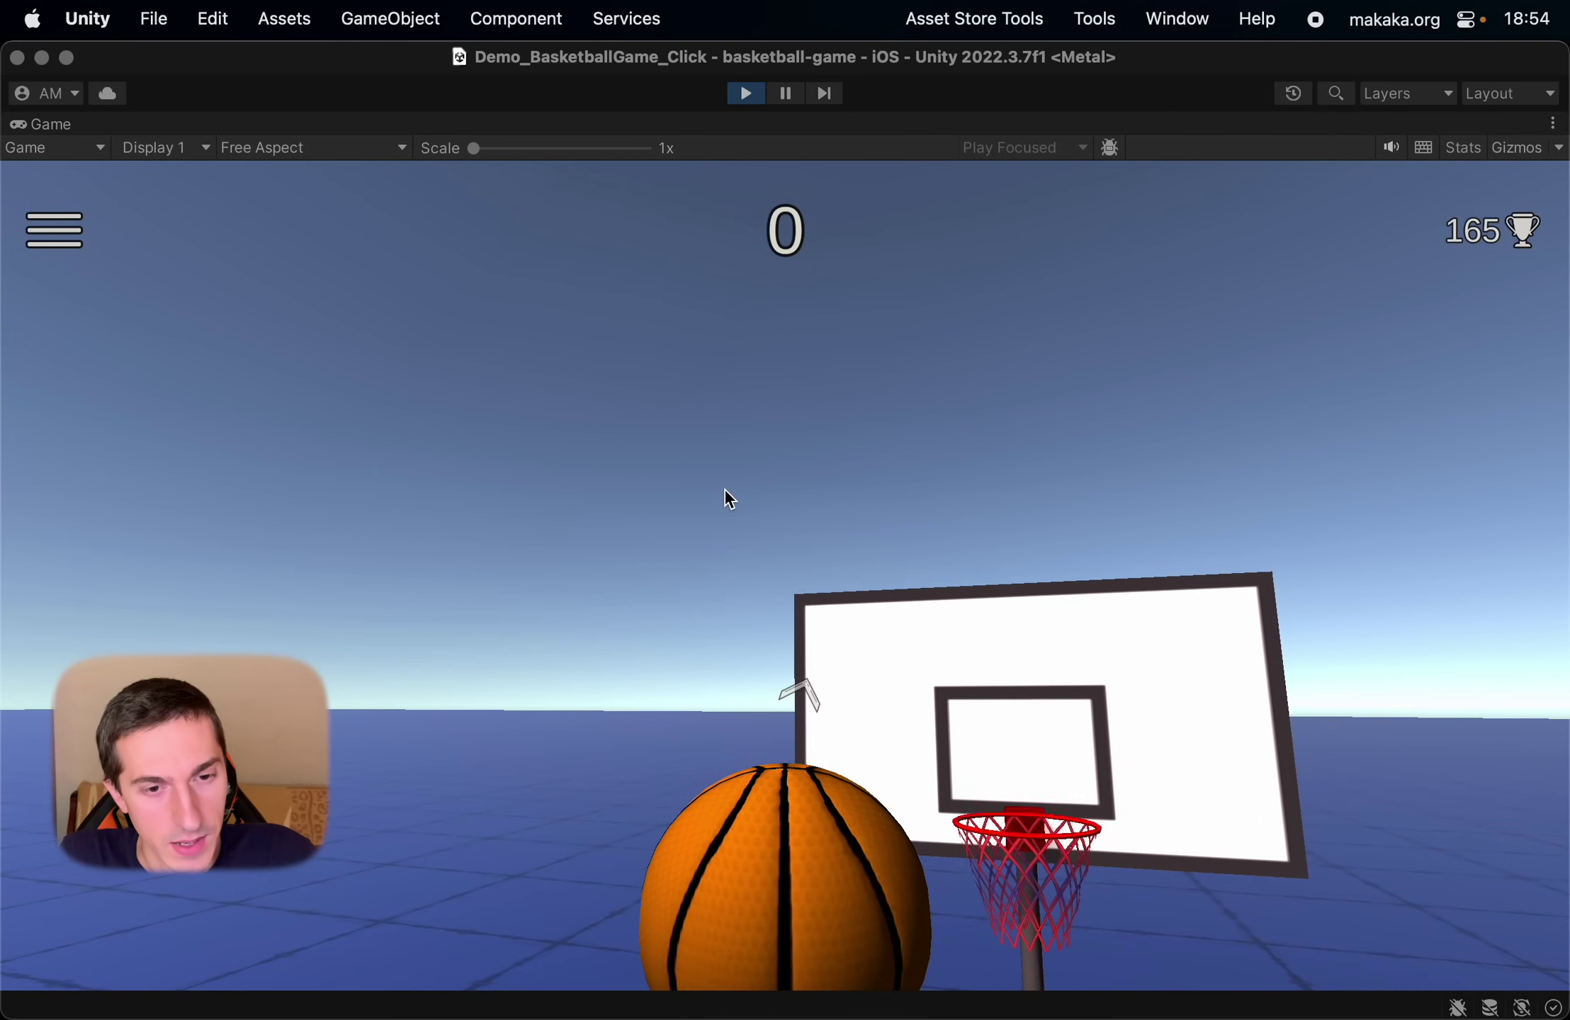
{"action": "left_click", "coordinate": [595, 350]}
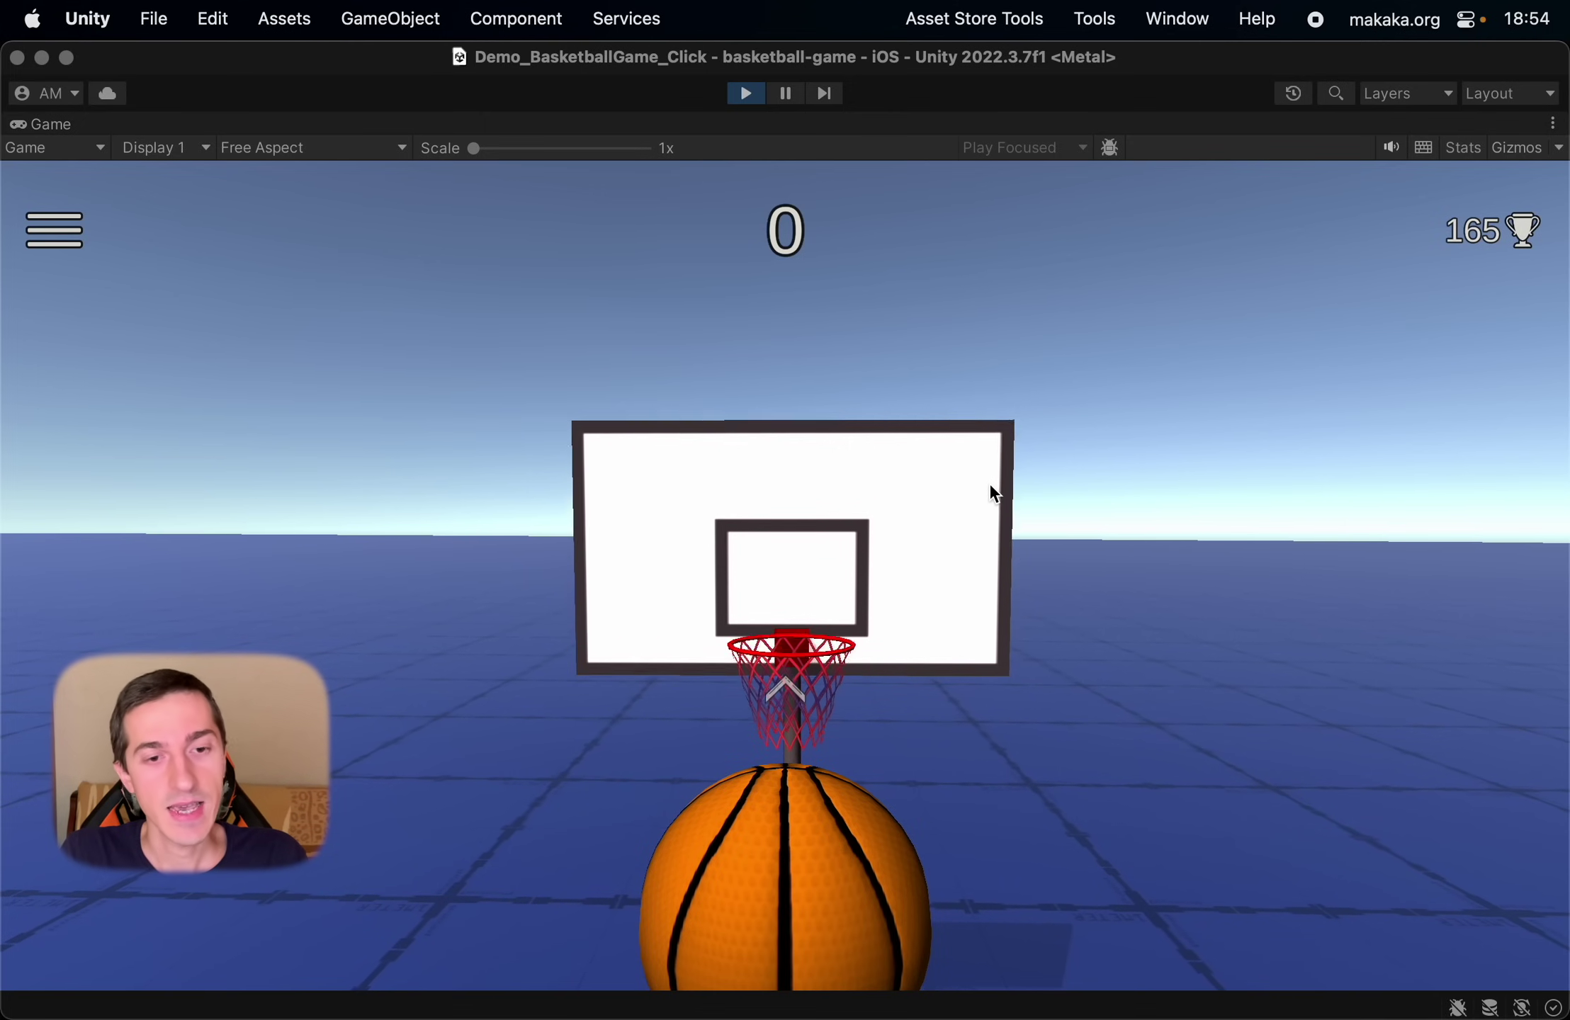
{"action": "left_click", "coordinate": [924, 455]}
{"action": "left_click_drag", "start_coordinate": [907, 409], "coordinate": [606, 340]}
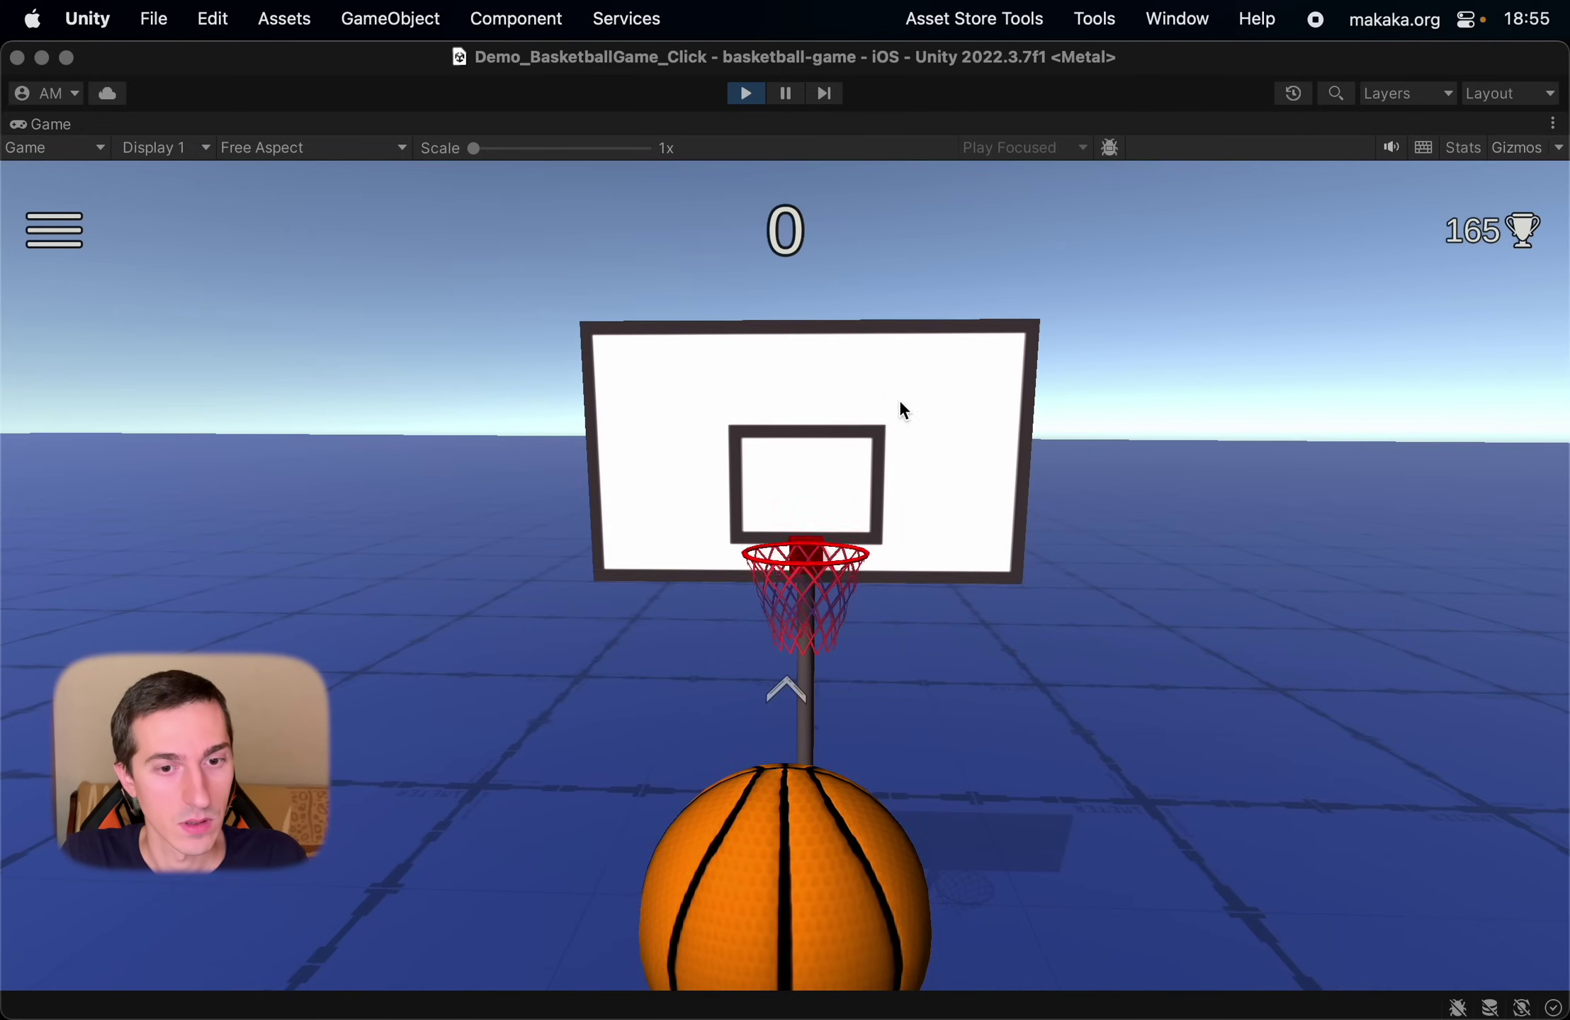
In ThrowingObject.cs, jump from the useGravity line to interpolationByDefault's definition.
{"action": "left_click", "coordinate": [746, 96]}
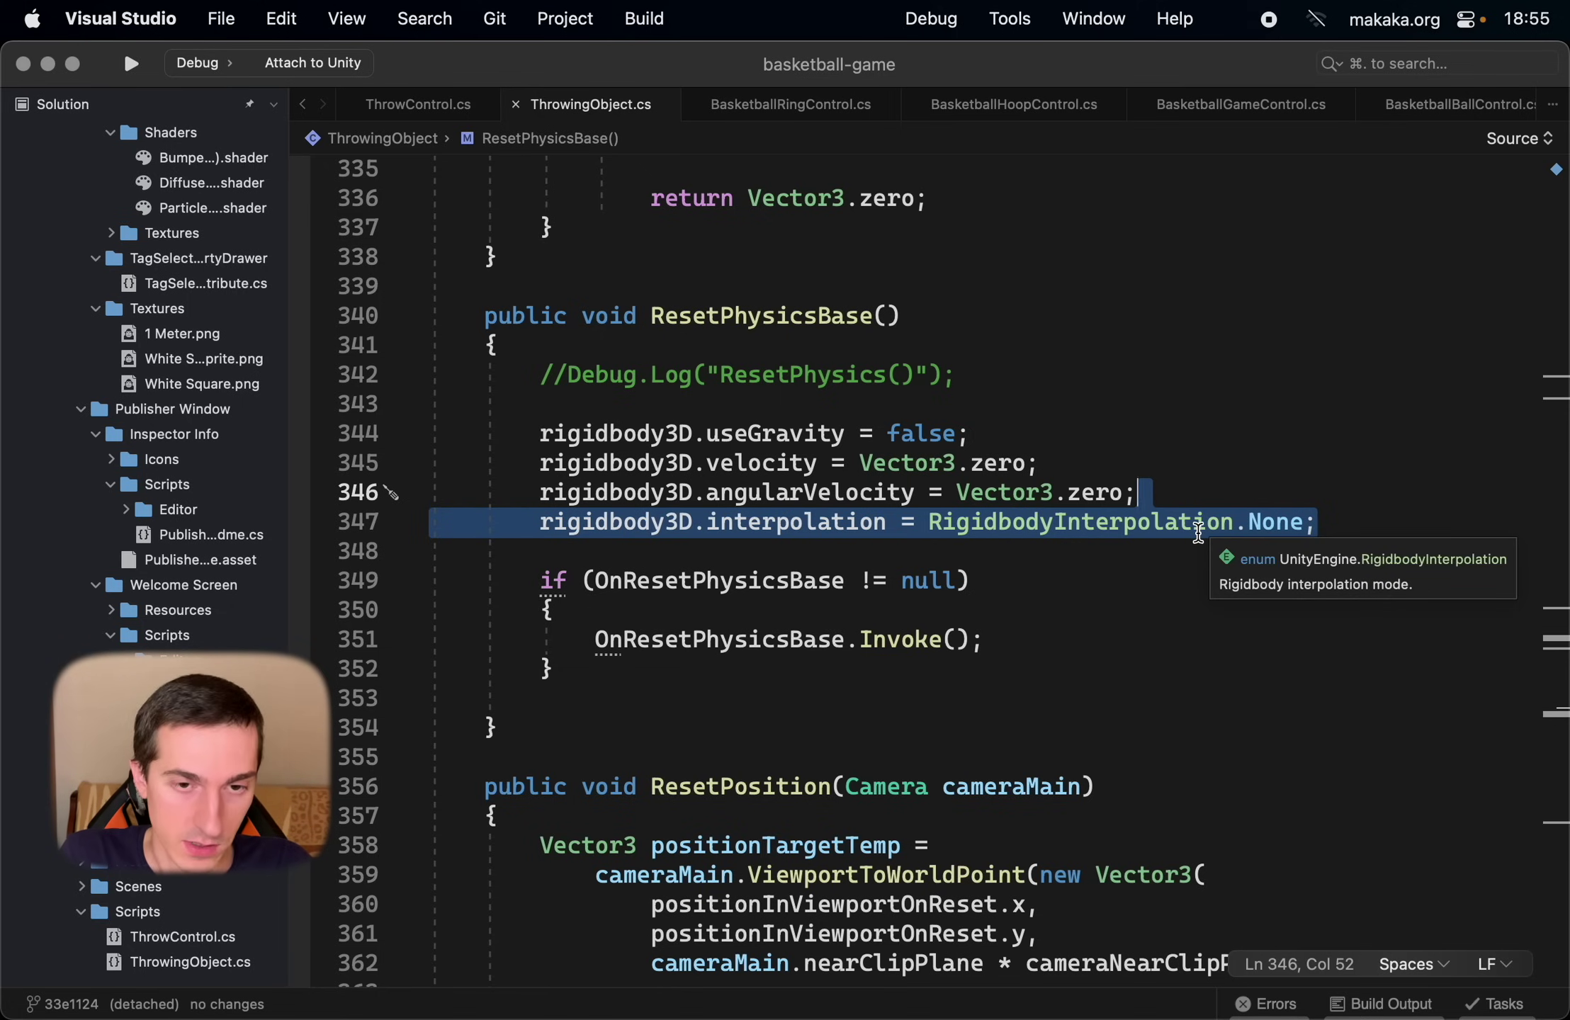
{"action": "scroll", "coordinate": [1098, 553], "scroll_direction": "up", "scroll_amount": 20}
{"action": "left_click", "coordinate": [999, 573]}
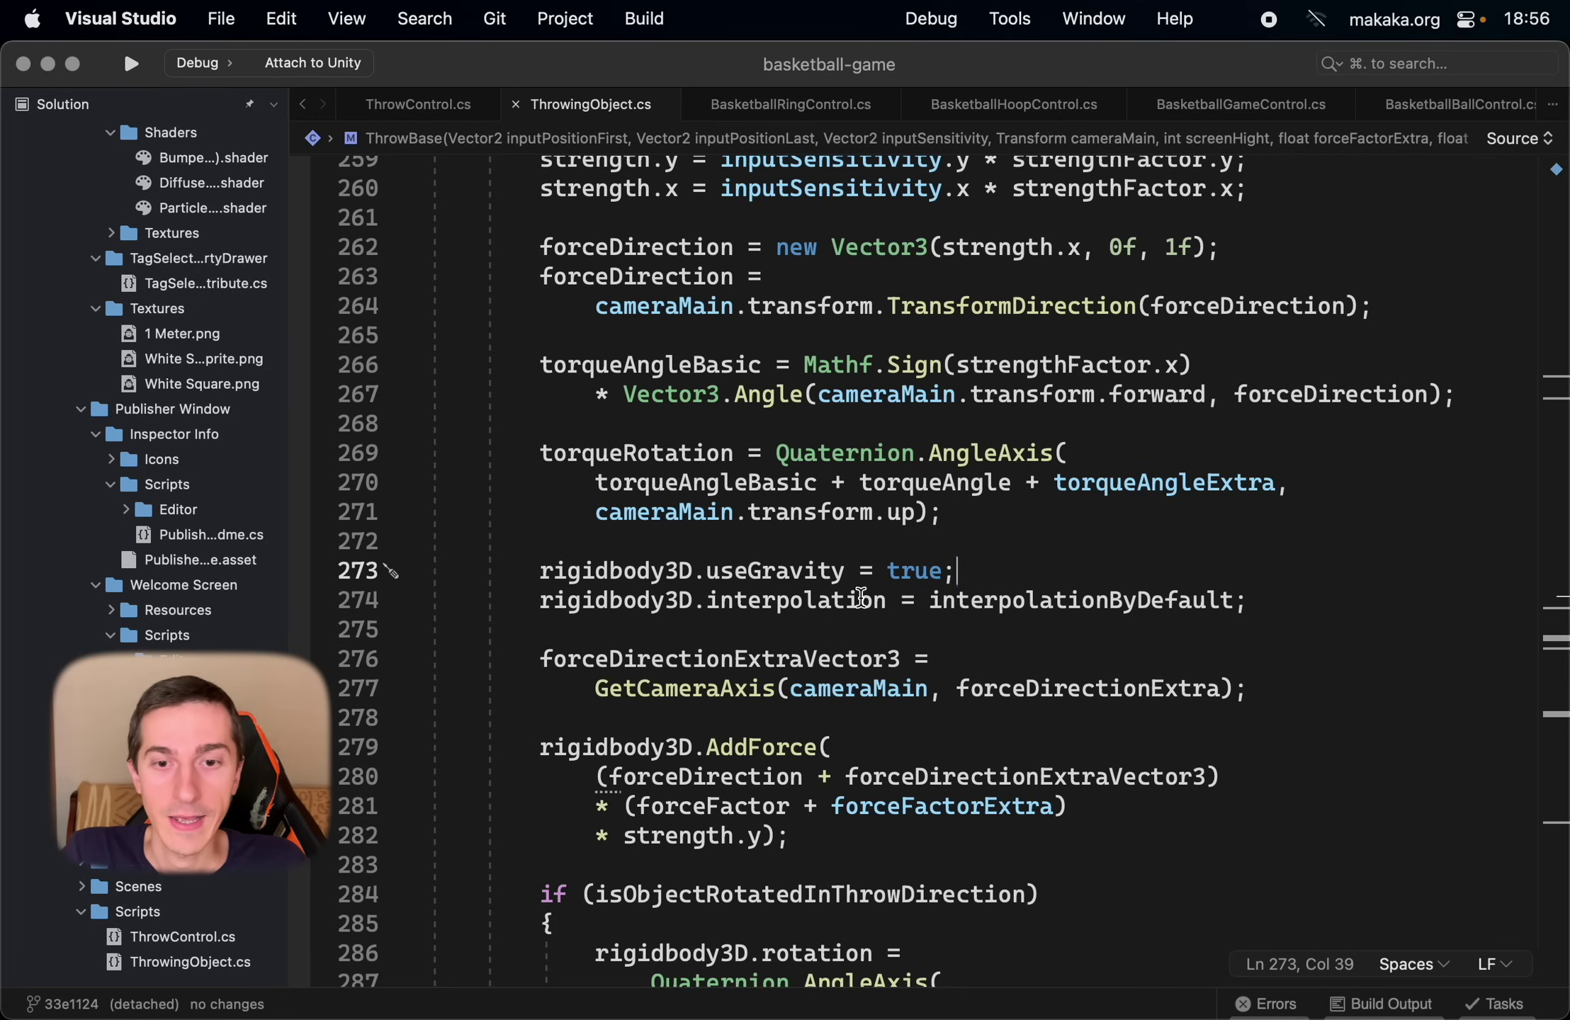
{"action": "mouse_move", "coordinate": [1026, 601]}
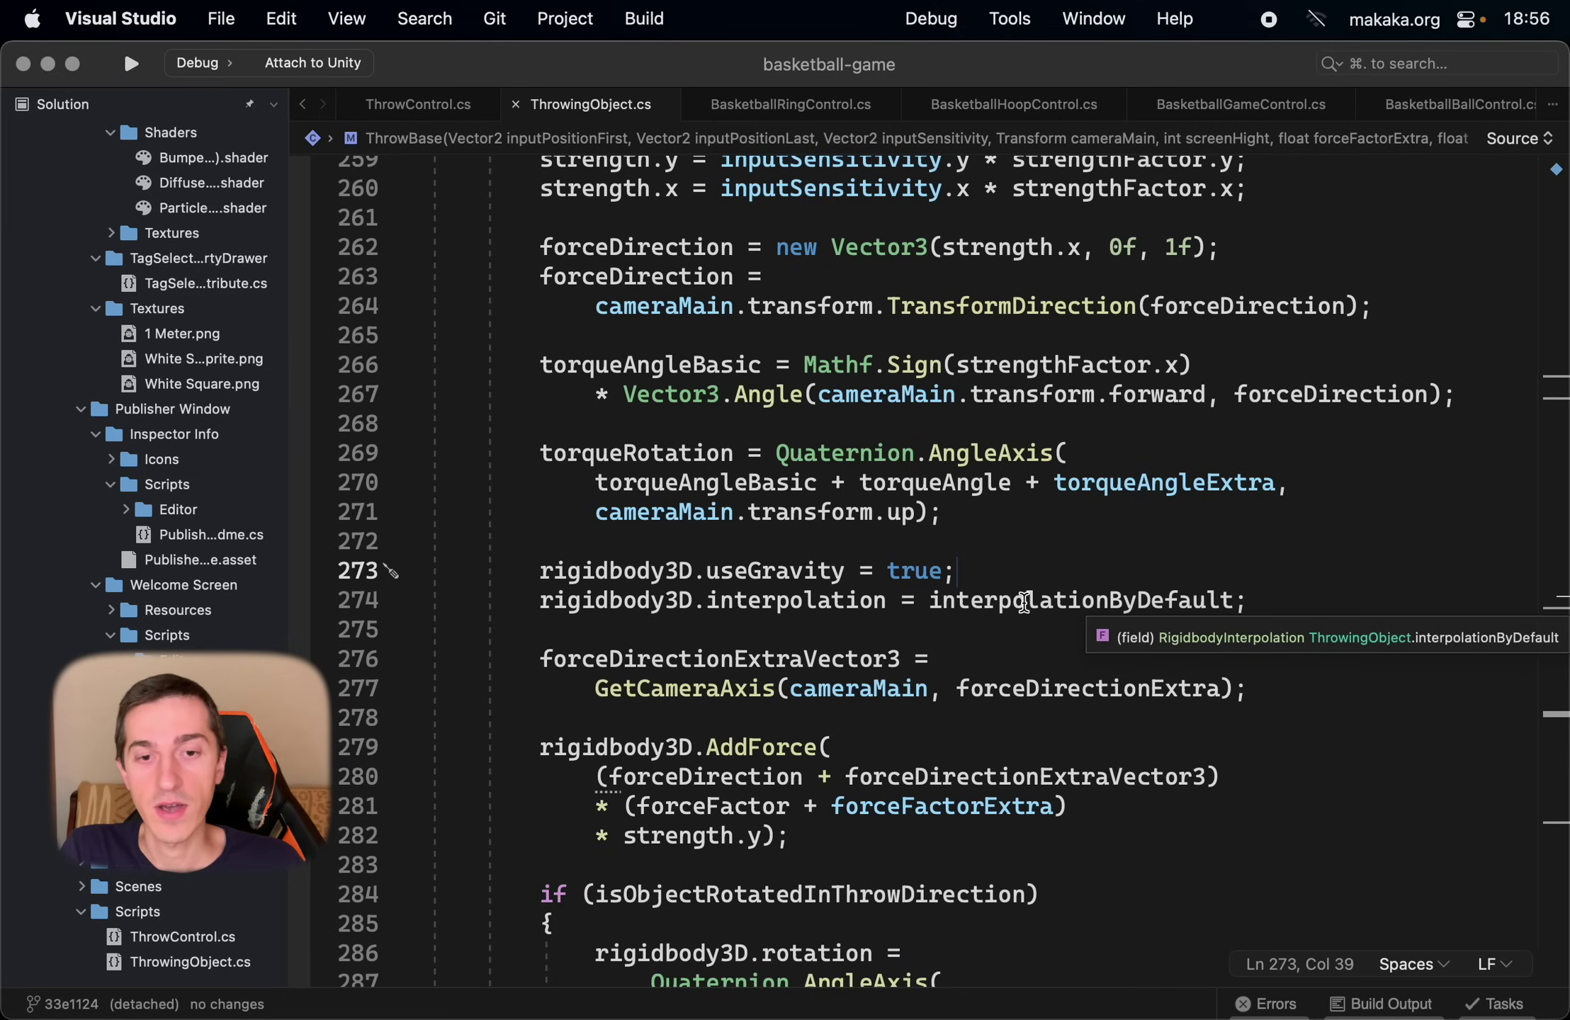
{"action": "left_click", "coordinate": [1025, 602], "text": "super"}
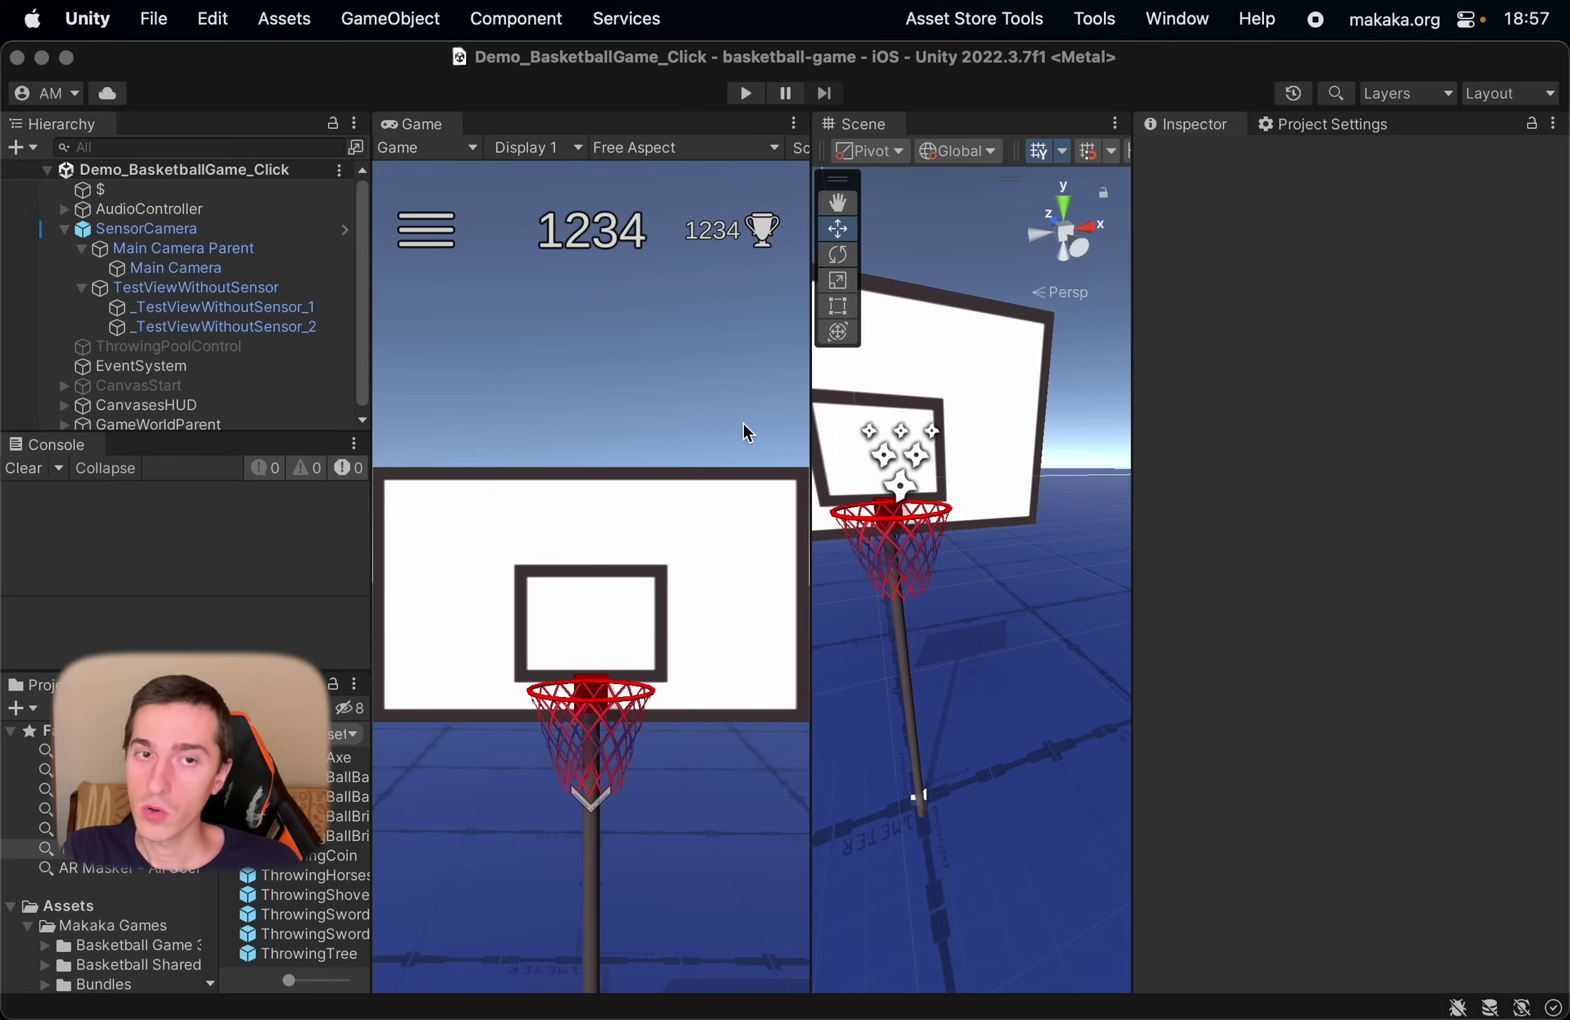
Start play mode, begin from the start screen, and aim and throw the ball twice.
{"action": "left_click", "coordinate": [743, 93]}
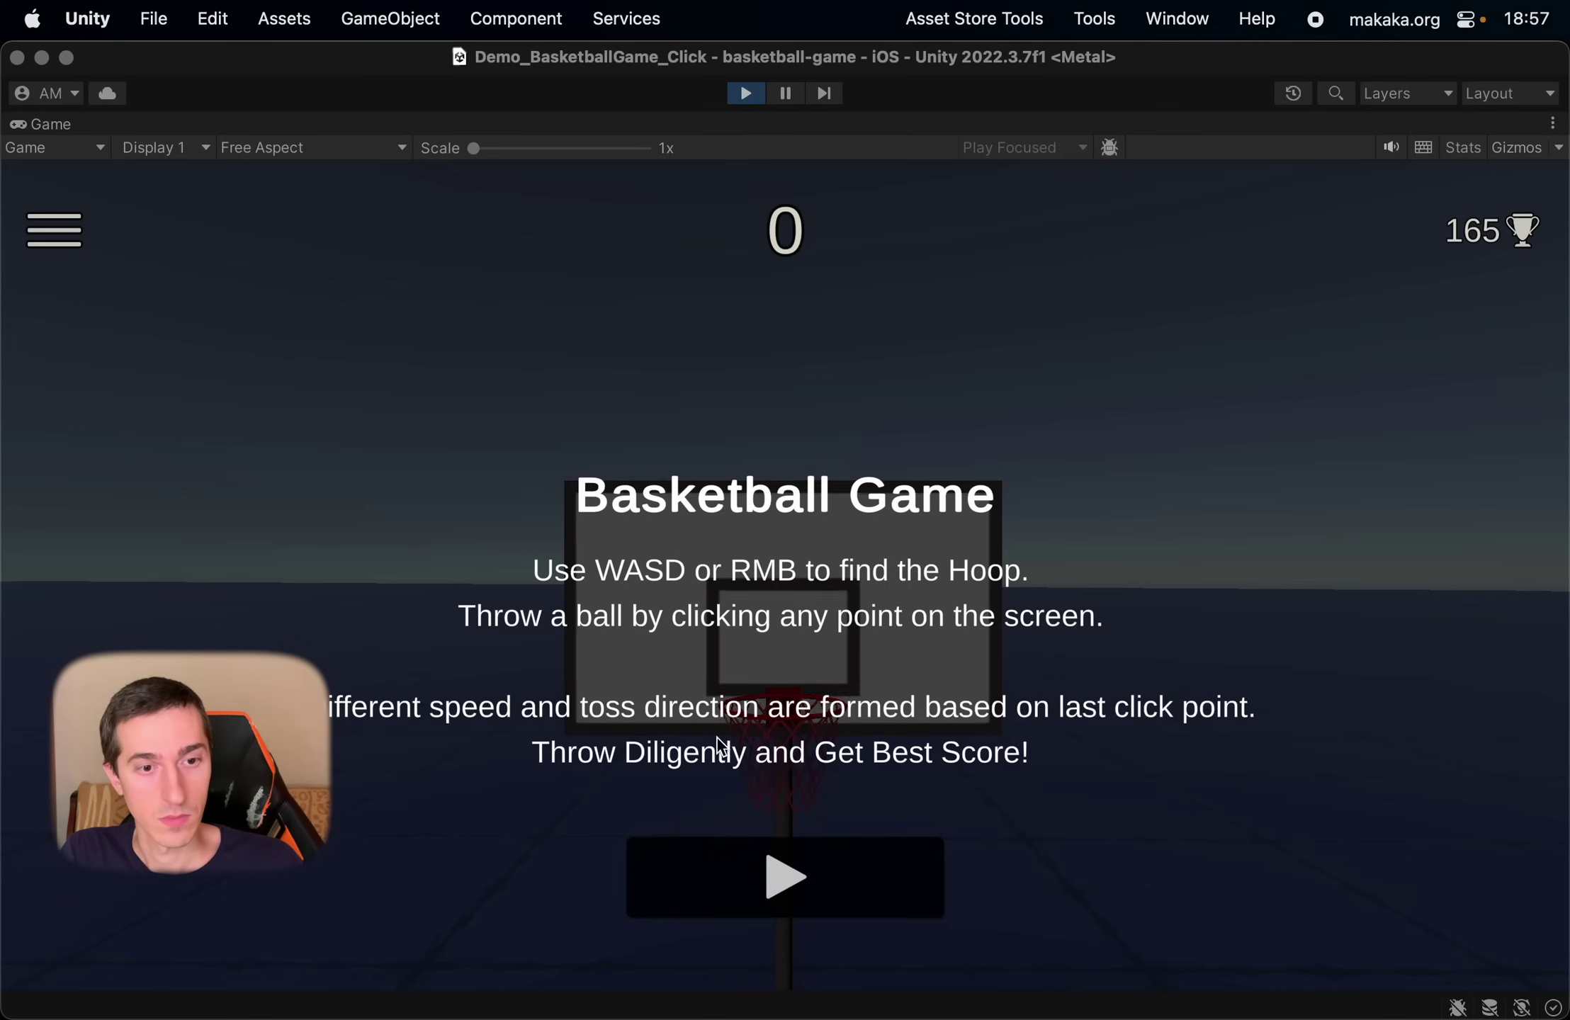
{"action": "left_click", "coordinate": [797, 843]}
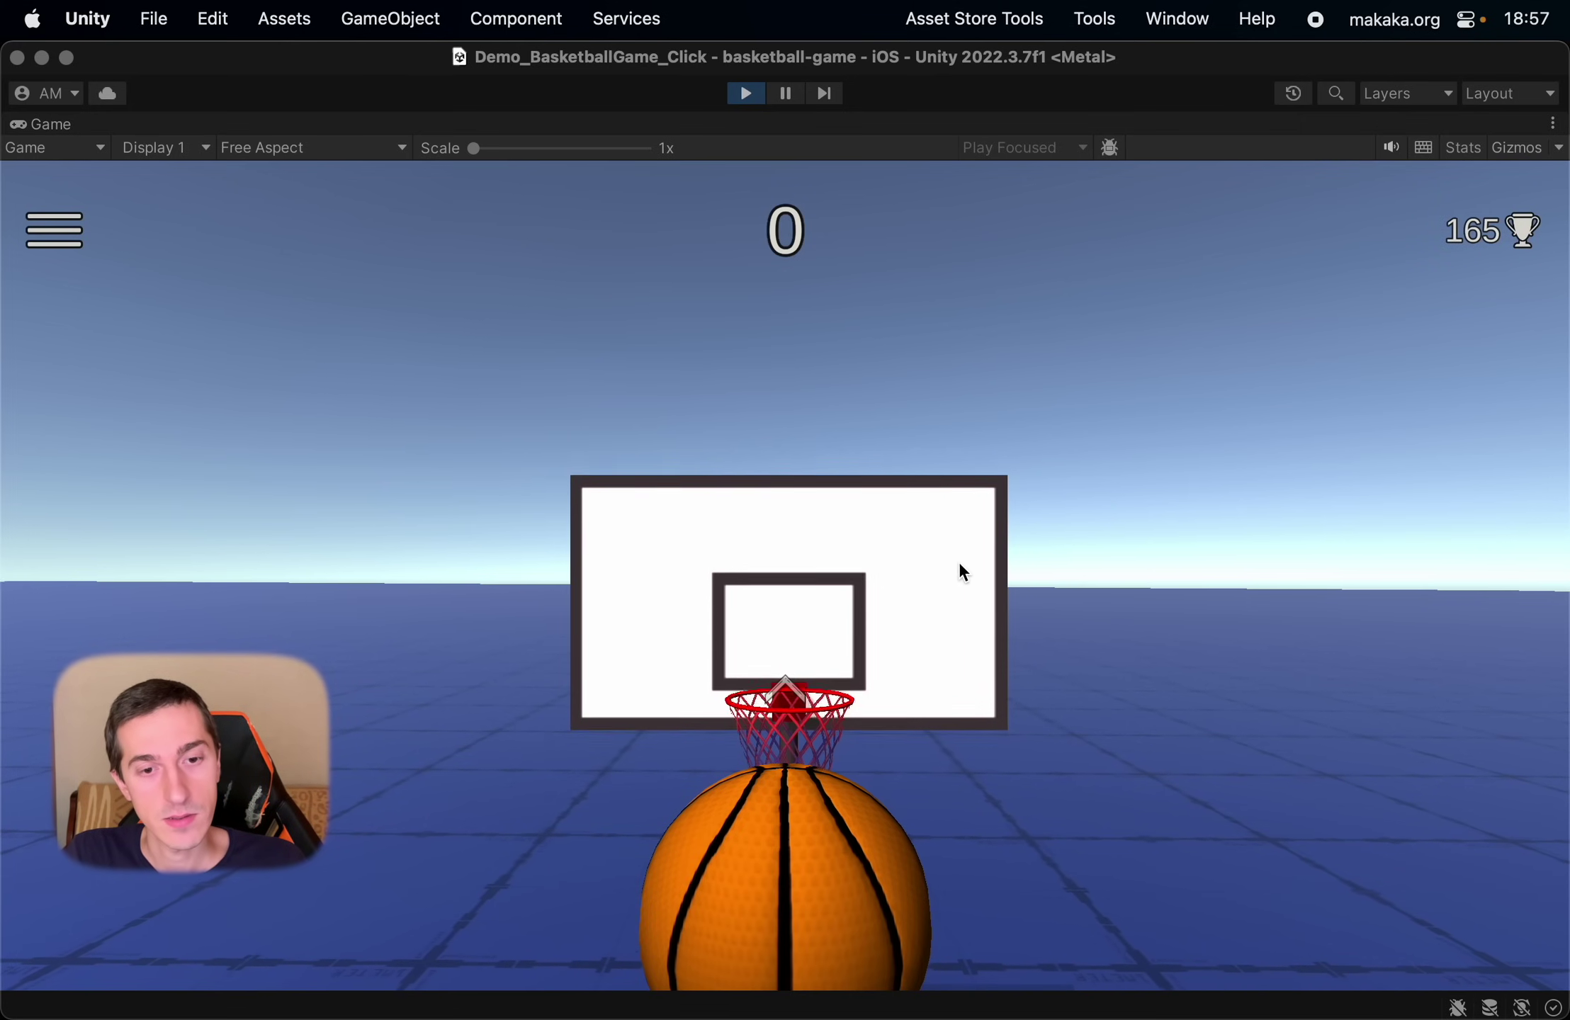
{"action": "left_click_drag", "start_coordinate": [969, 559], "coordinate": [909, 496]}
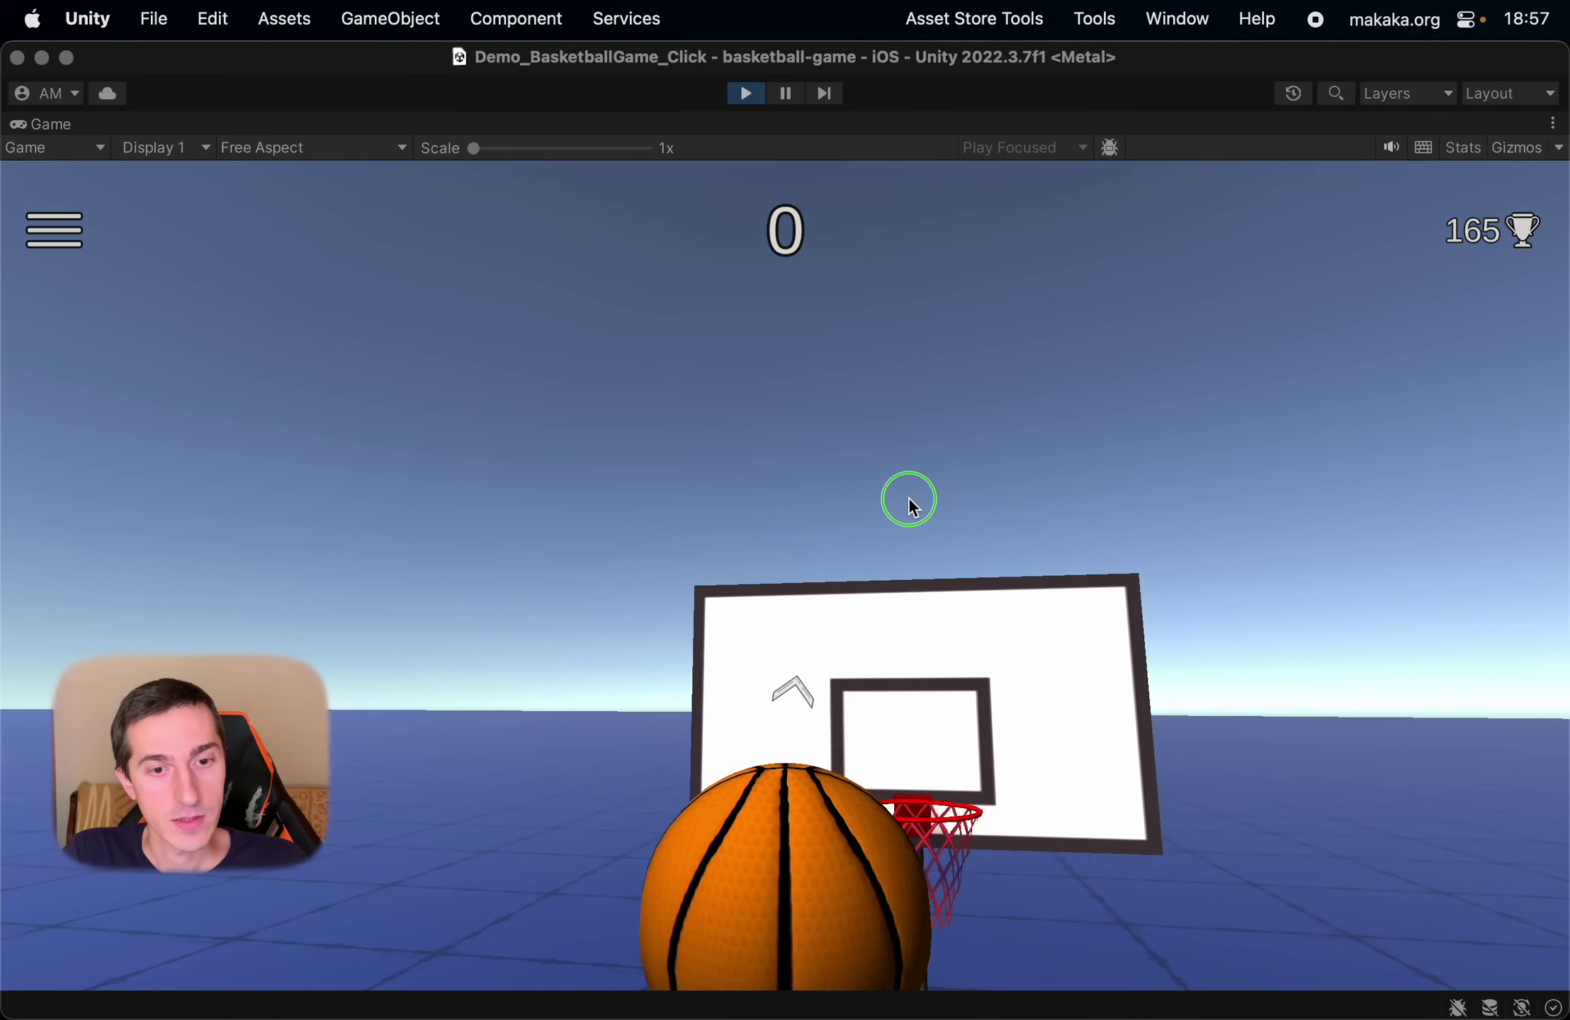
{"action": "left_click", "coordinate": [572, 265]}
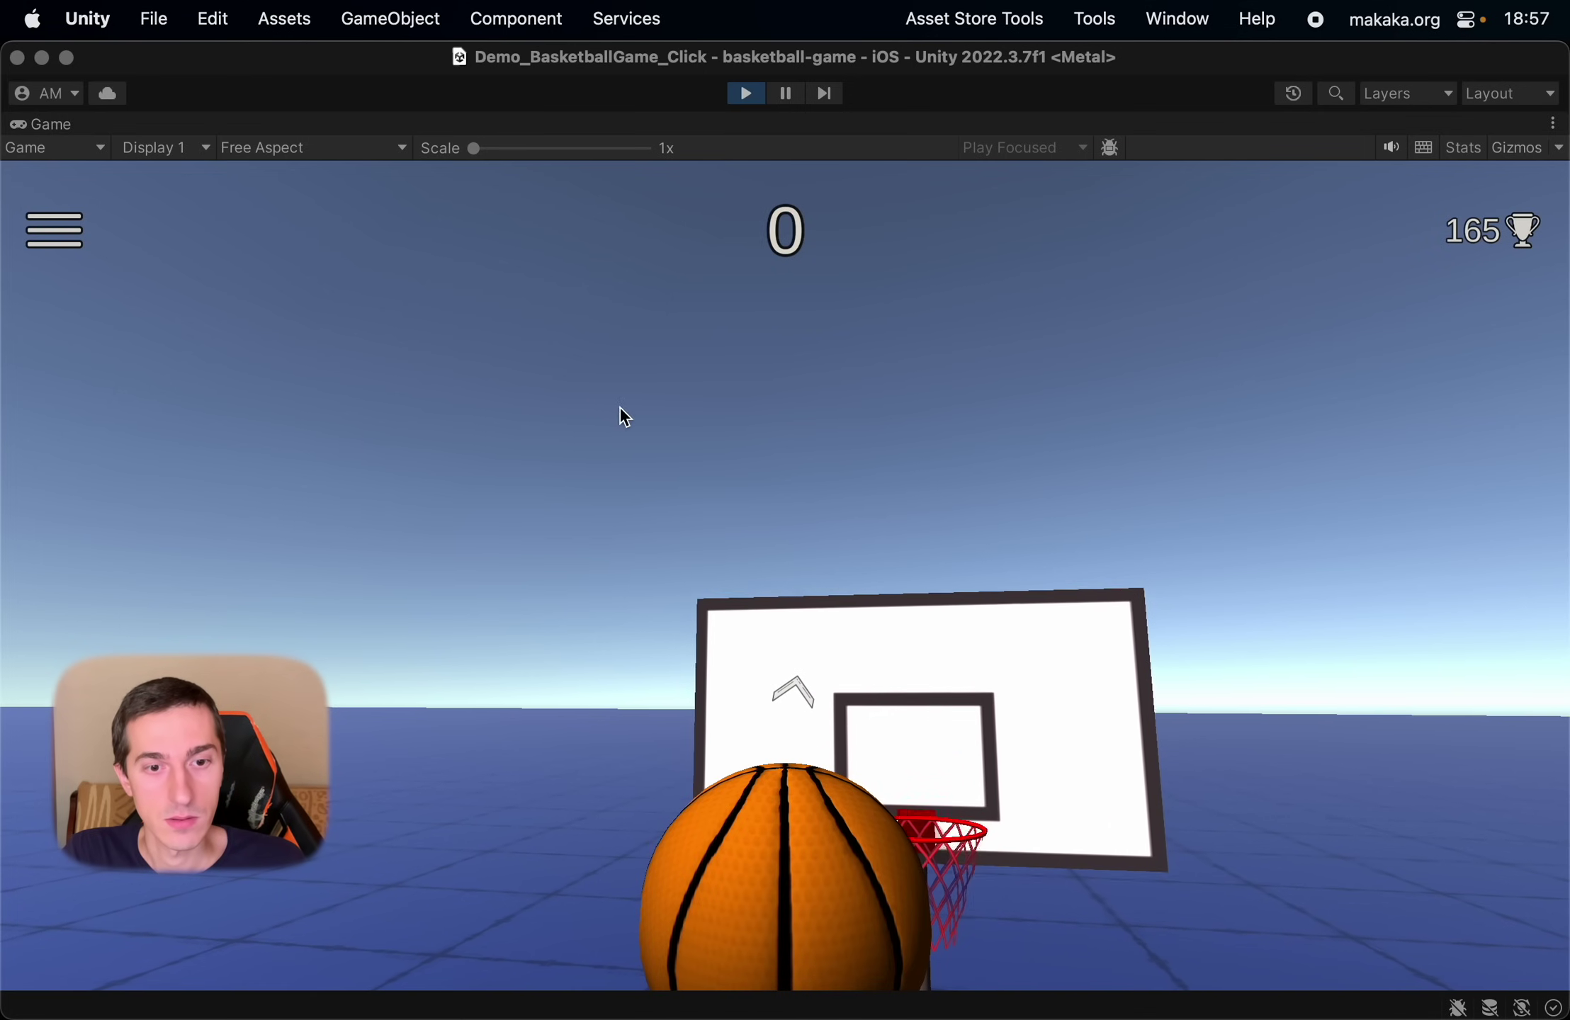
{"action": "left_click", "coordinate": [734, 487]}
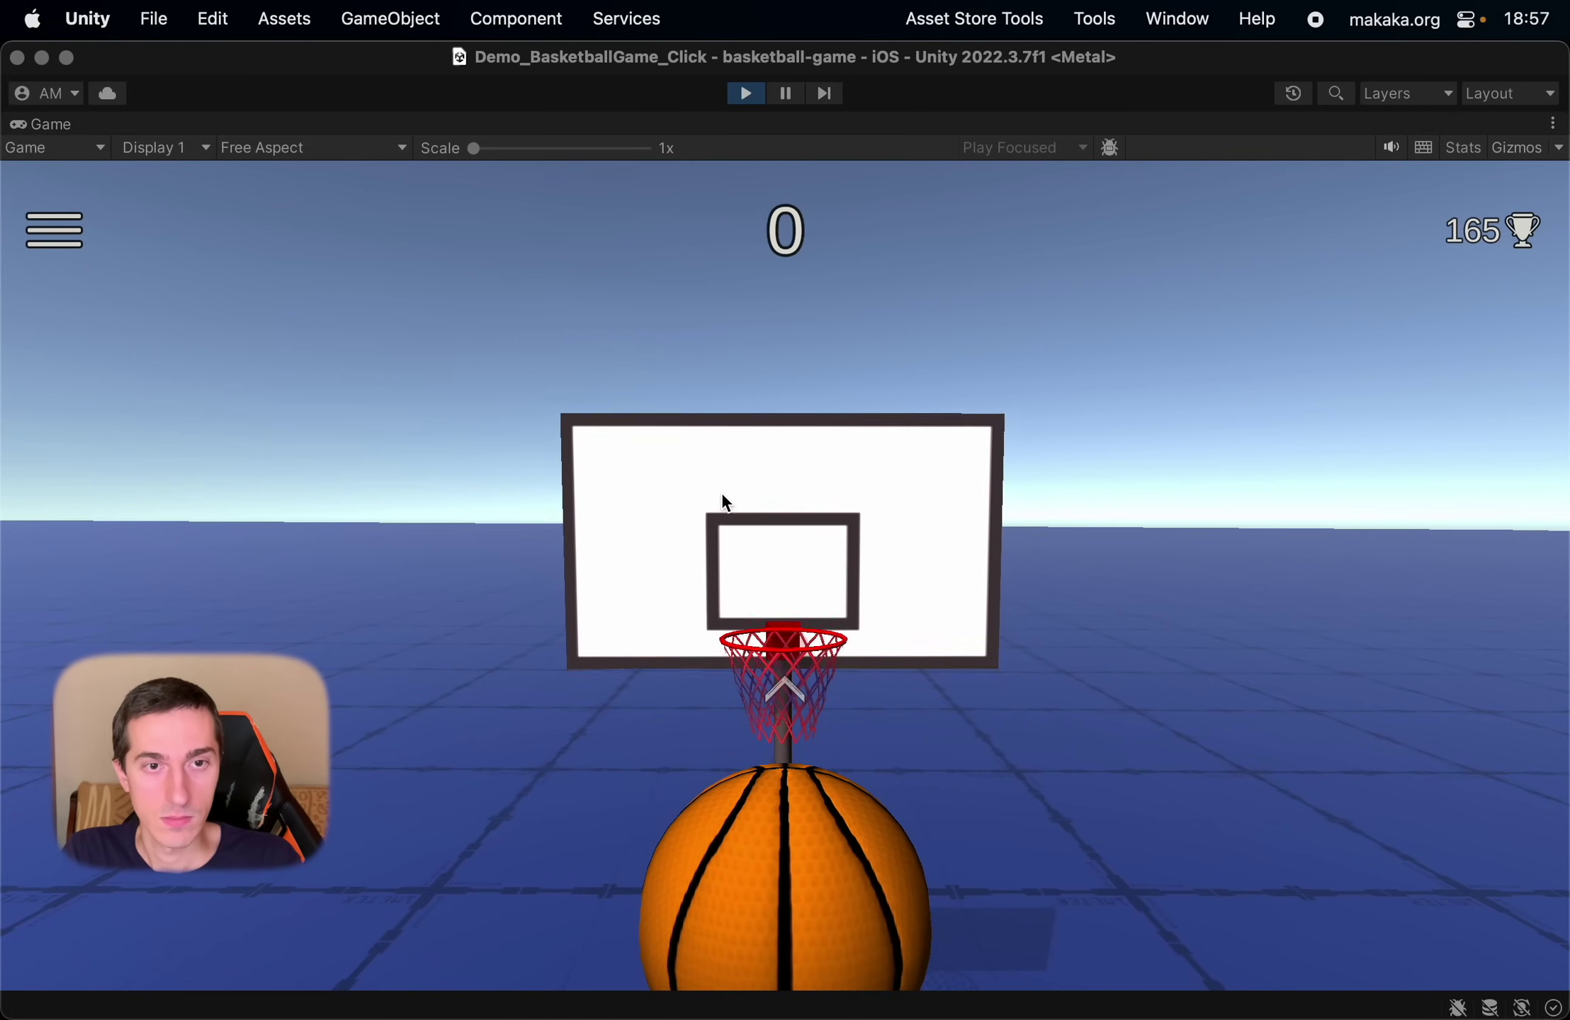
{"action": "left_click", "coordinate": [840, 507]}
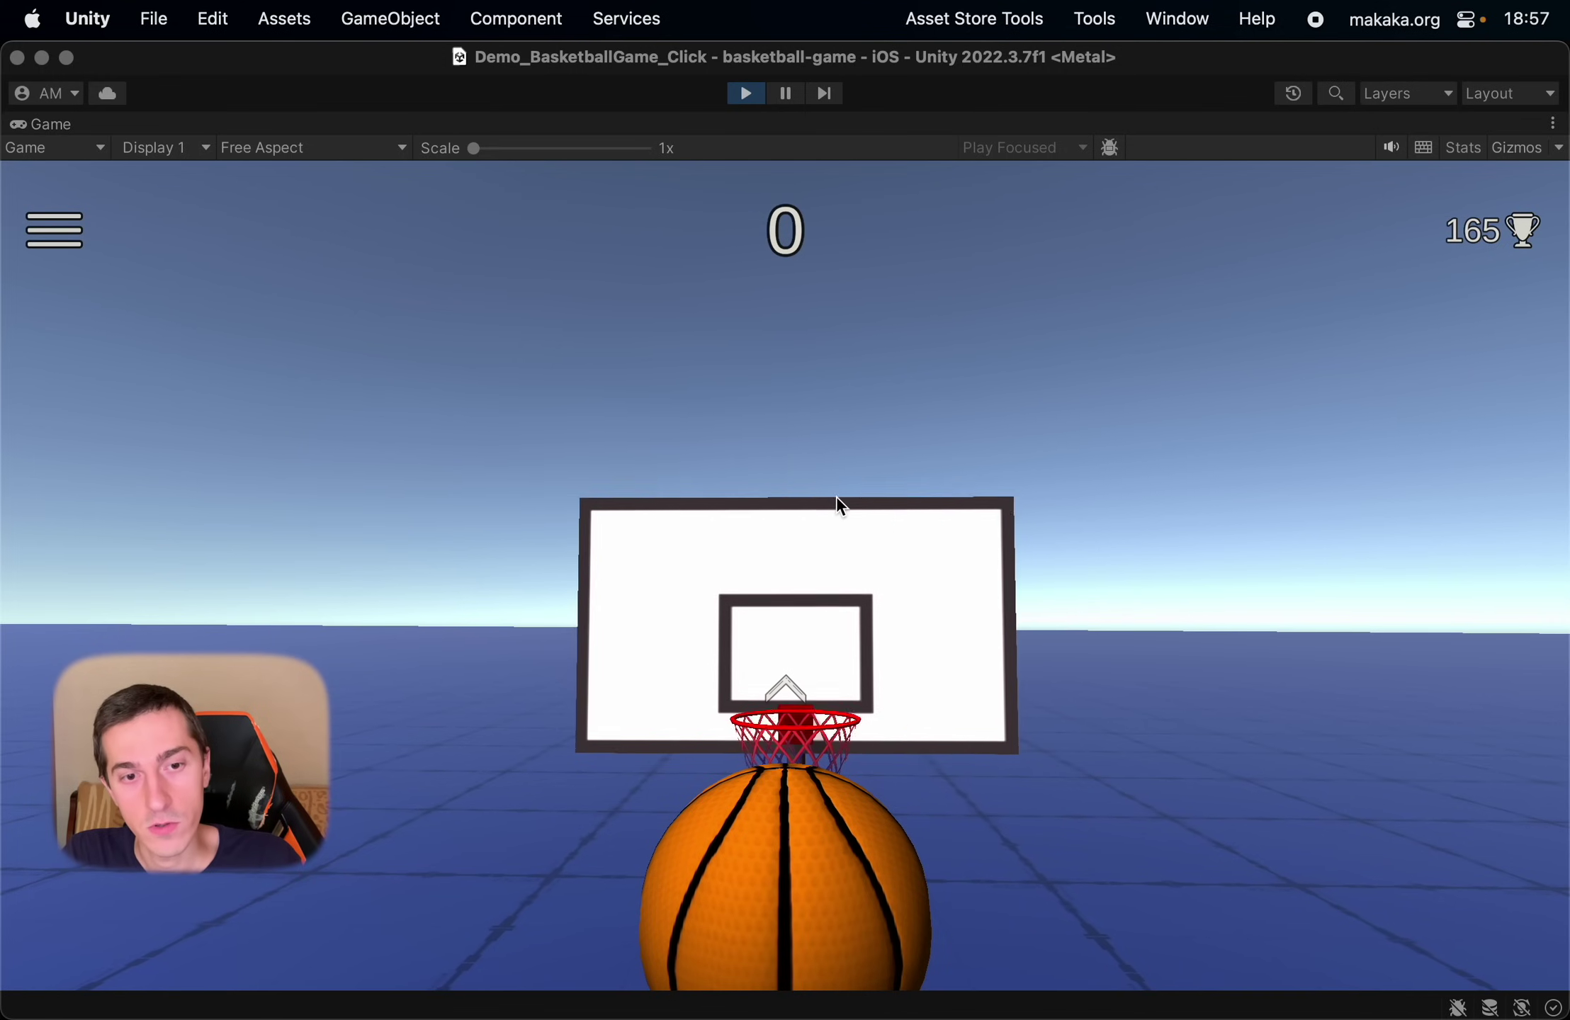
{"action": "left_click", "coordinate": [677, 259]}
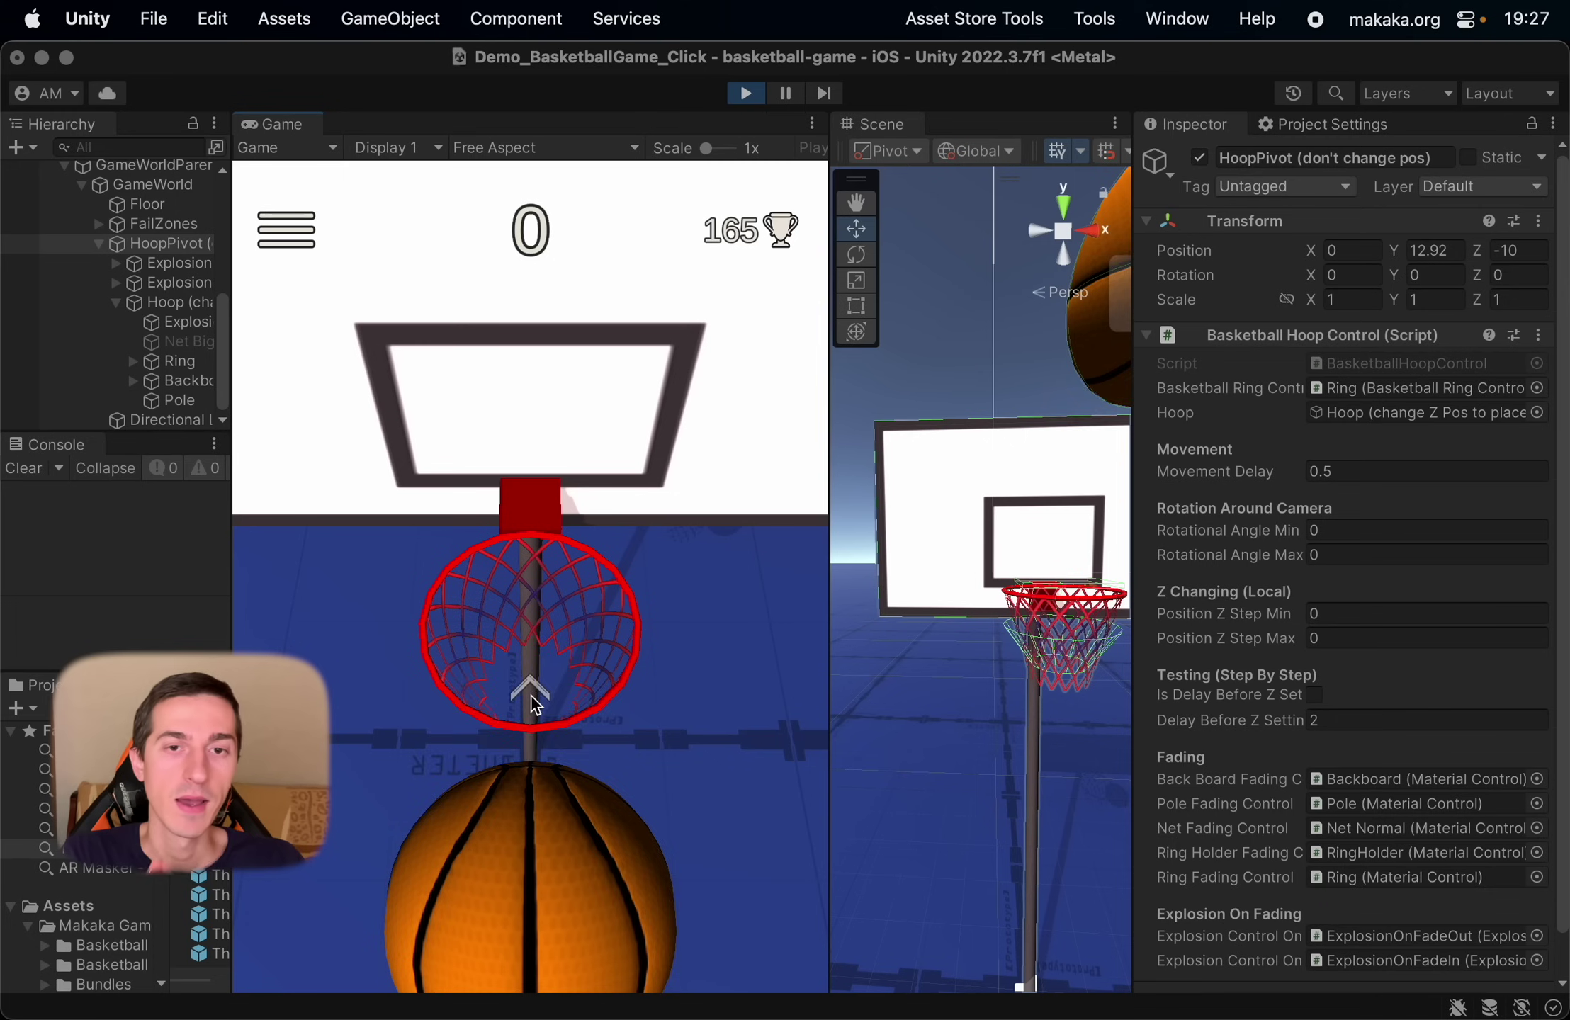
Shoot the ball at the hoop and orbit the Scene view around it.
{"action": "left_click", "coordinate": [531, 696]}
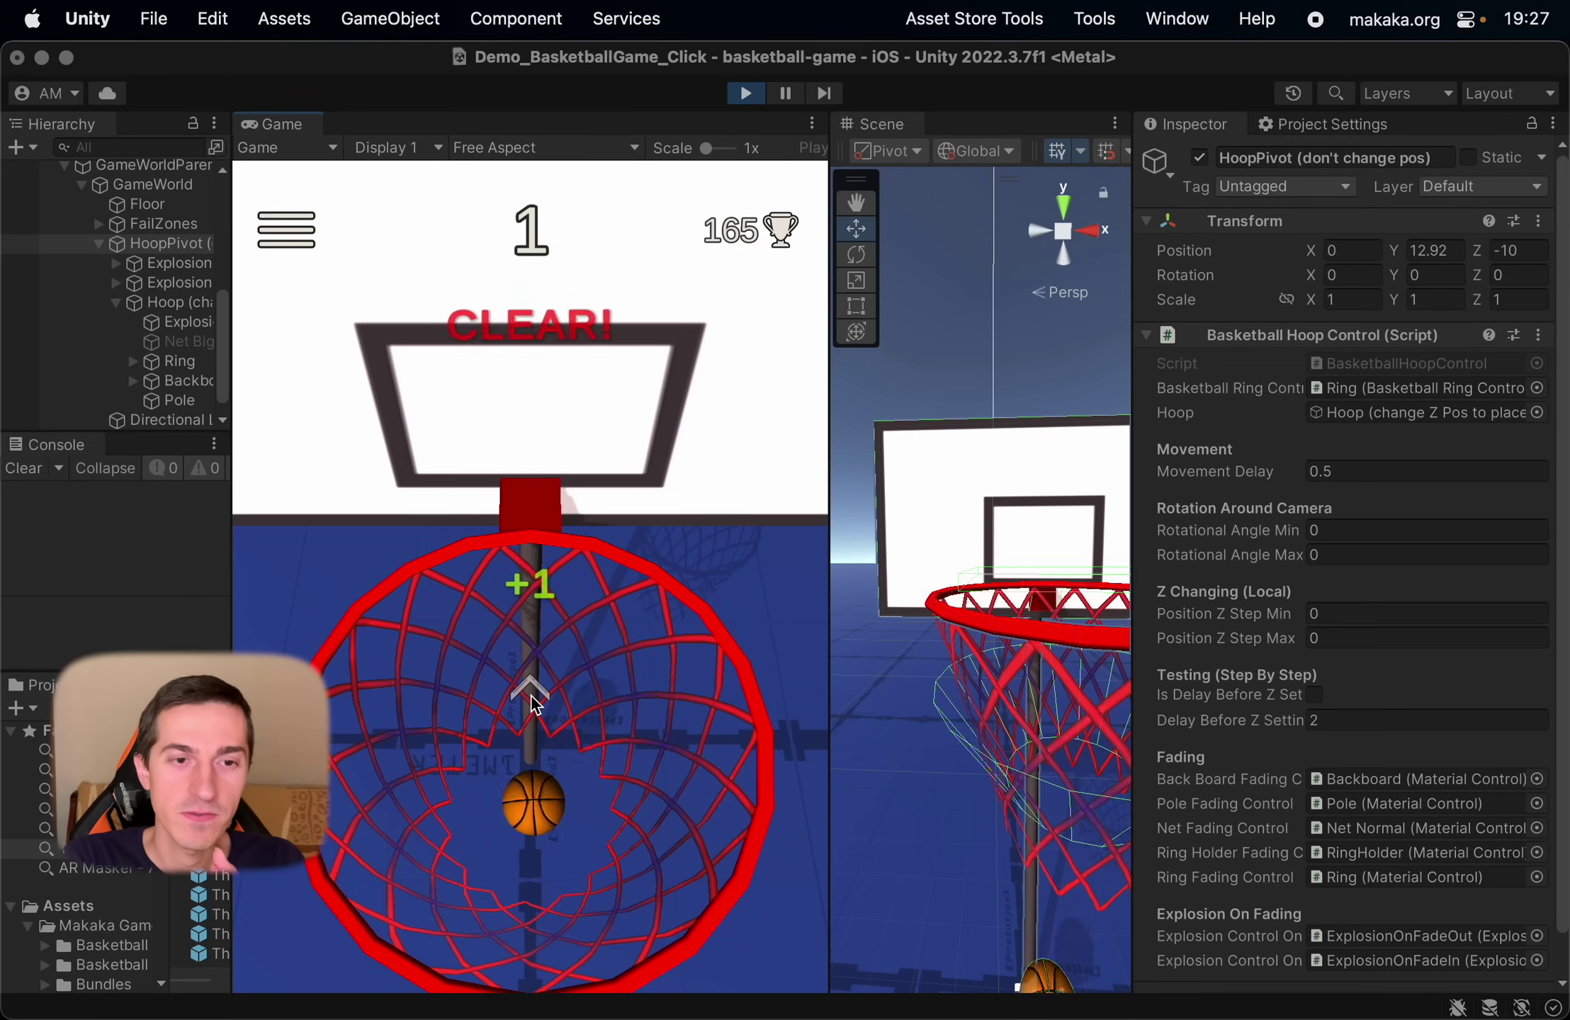
{"action": "left_click_drag", "start_coordinate": [992, 611], "coordinate": [1028, 624], "text": "alt"}
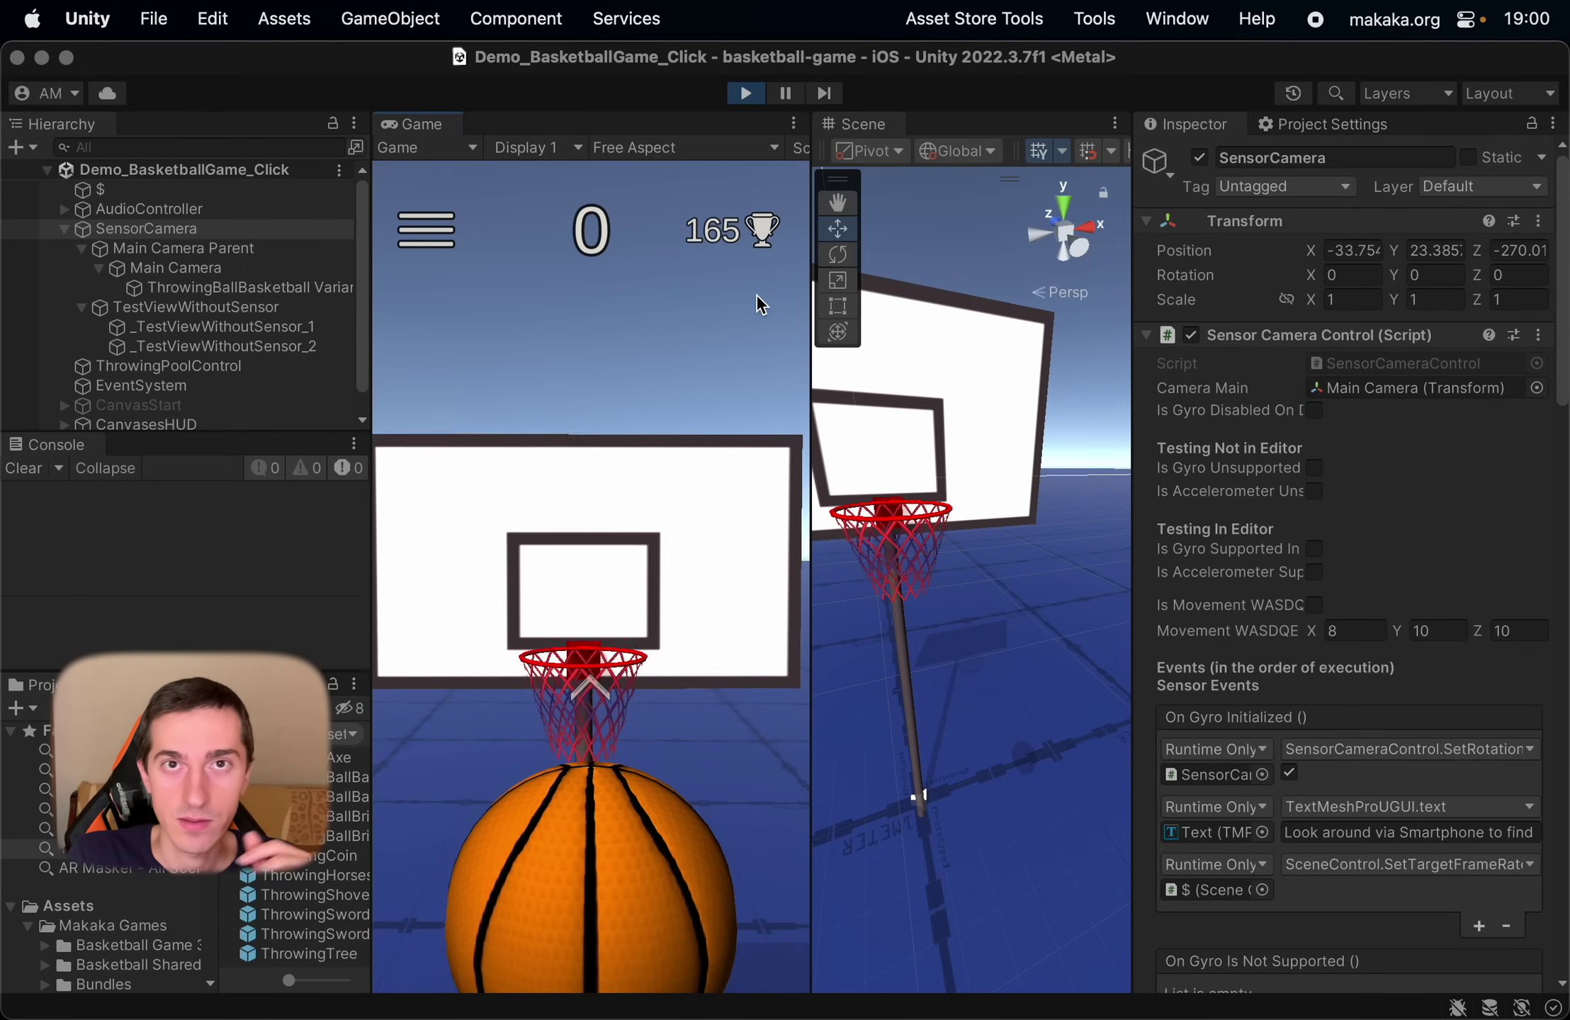
Stop the game and assign _TestViewWithoutSensor_2 as the SetPosition camera target.
{"action": "left_click", "coordinate": [752, 105]}
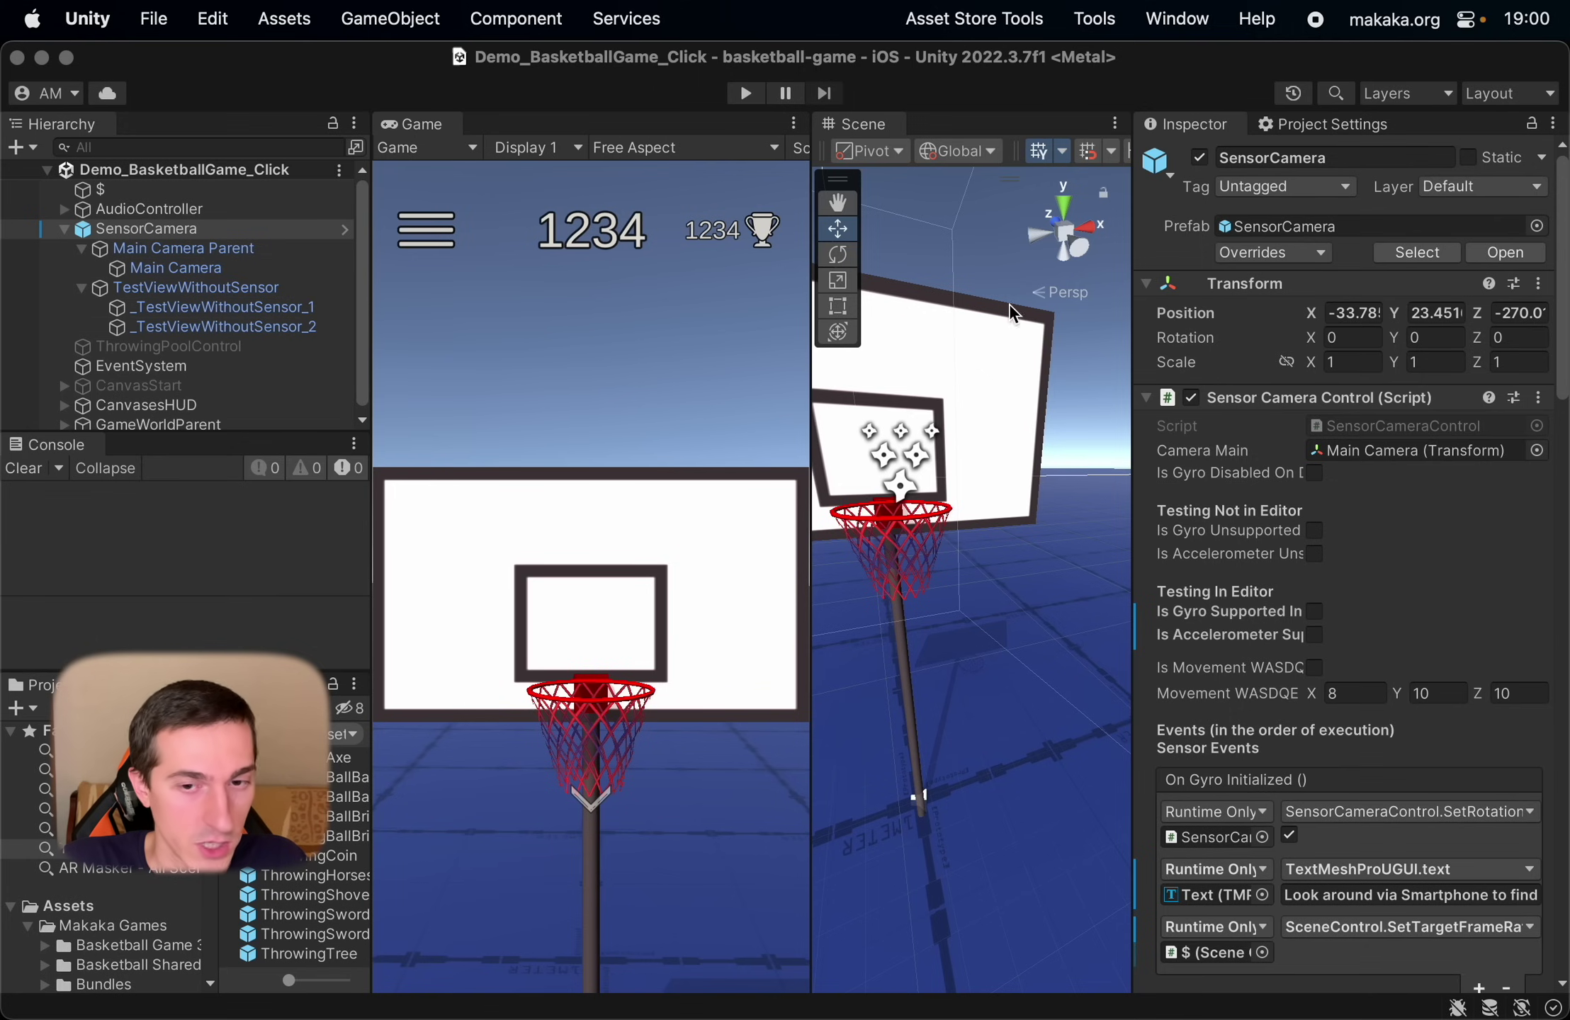
{"action": "scroll", "coordinate": [1392, 349], "scroll_direction": "down", "scroll_amount": 5}
{"action": "scroll", "coordinate": [1392, 352], "scroll_direction": "up", "scroll_amount": 5}
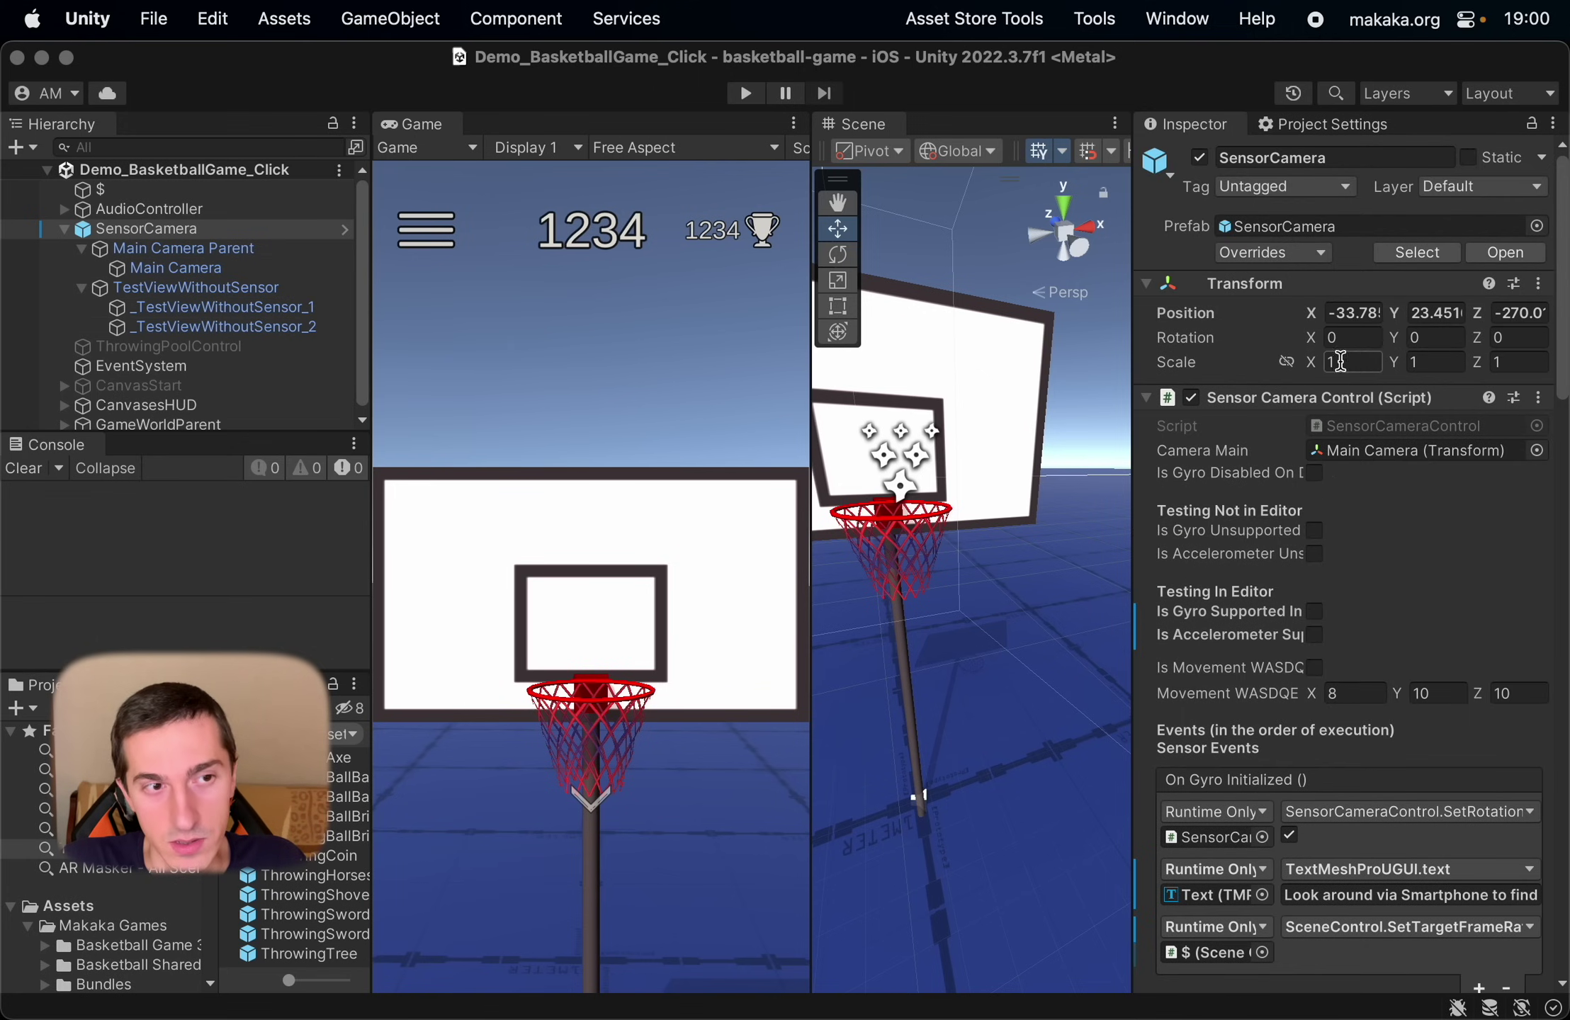
{"action": "scroll", "coordinate": [1357, 420], "scroll_direction": "down", "scroll_amount": 10}
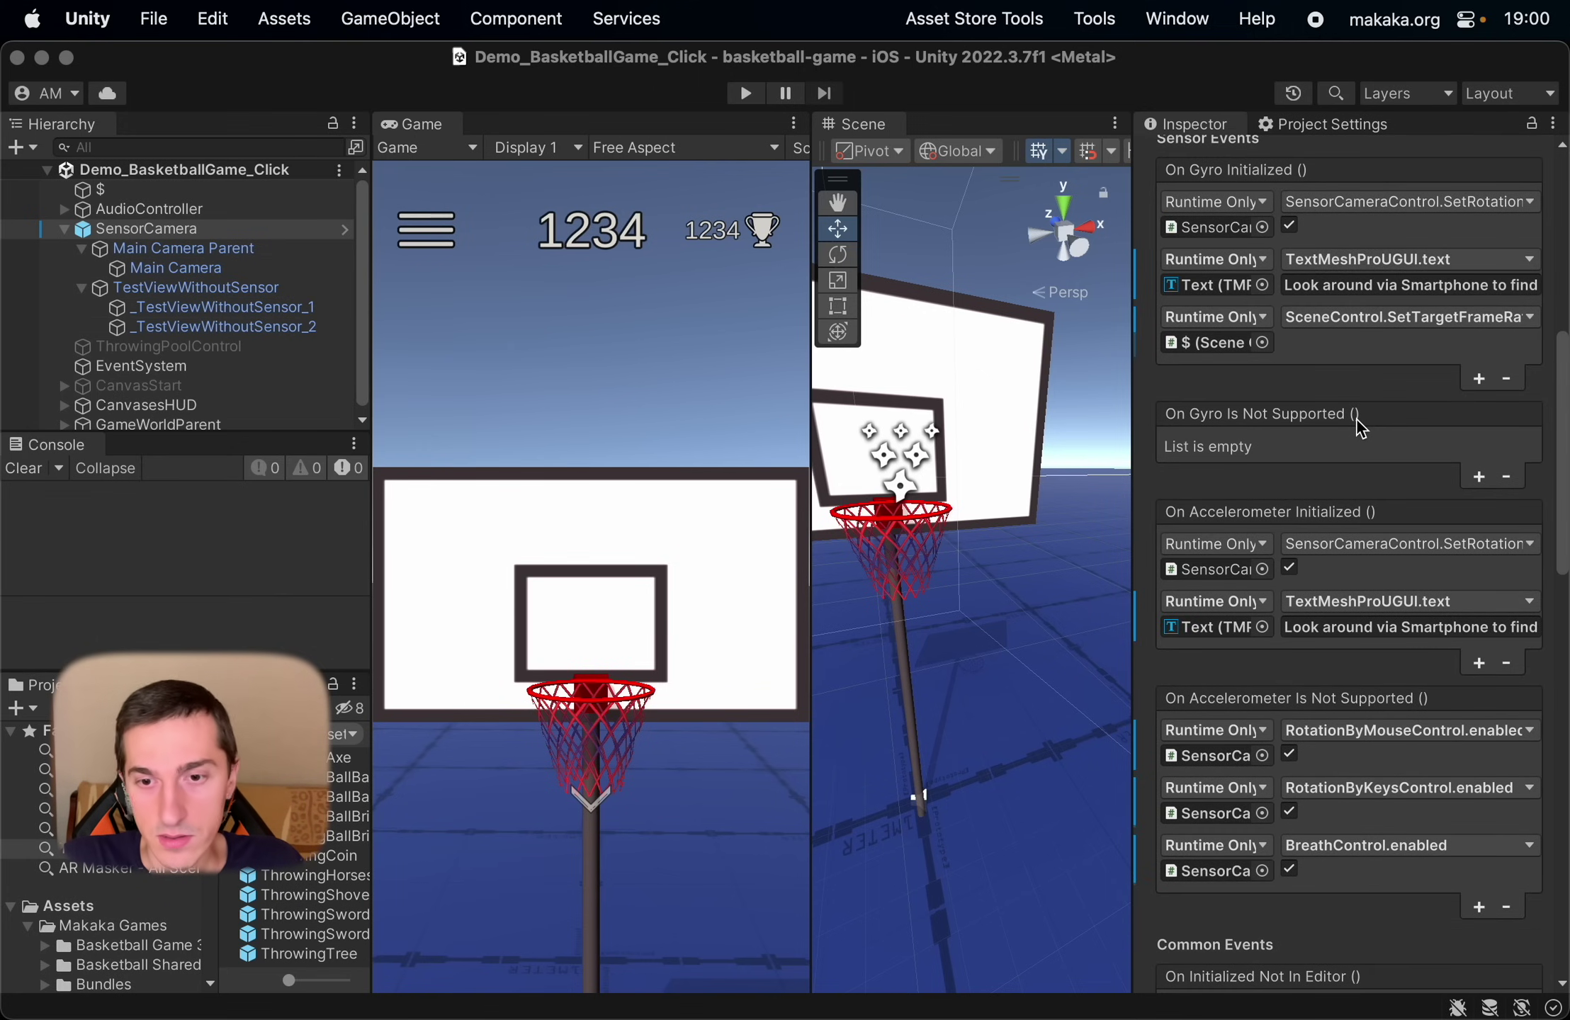
{"action": "left_click", "coordinate": [1529, 610]}
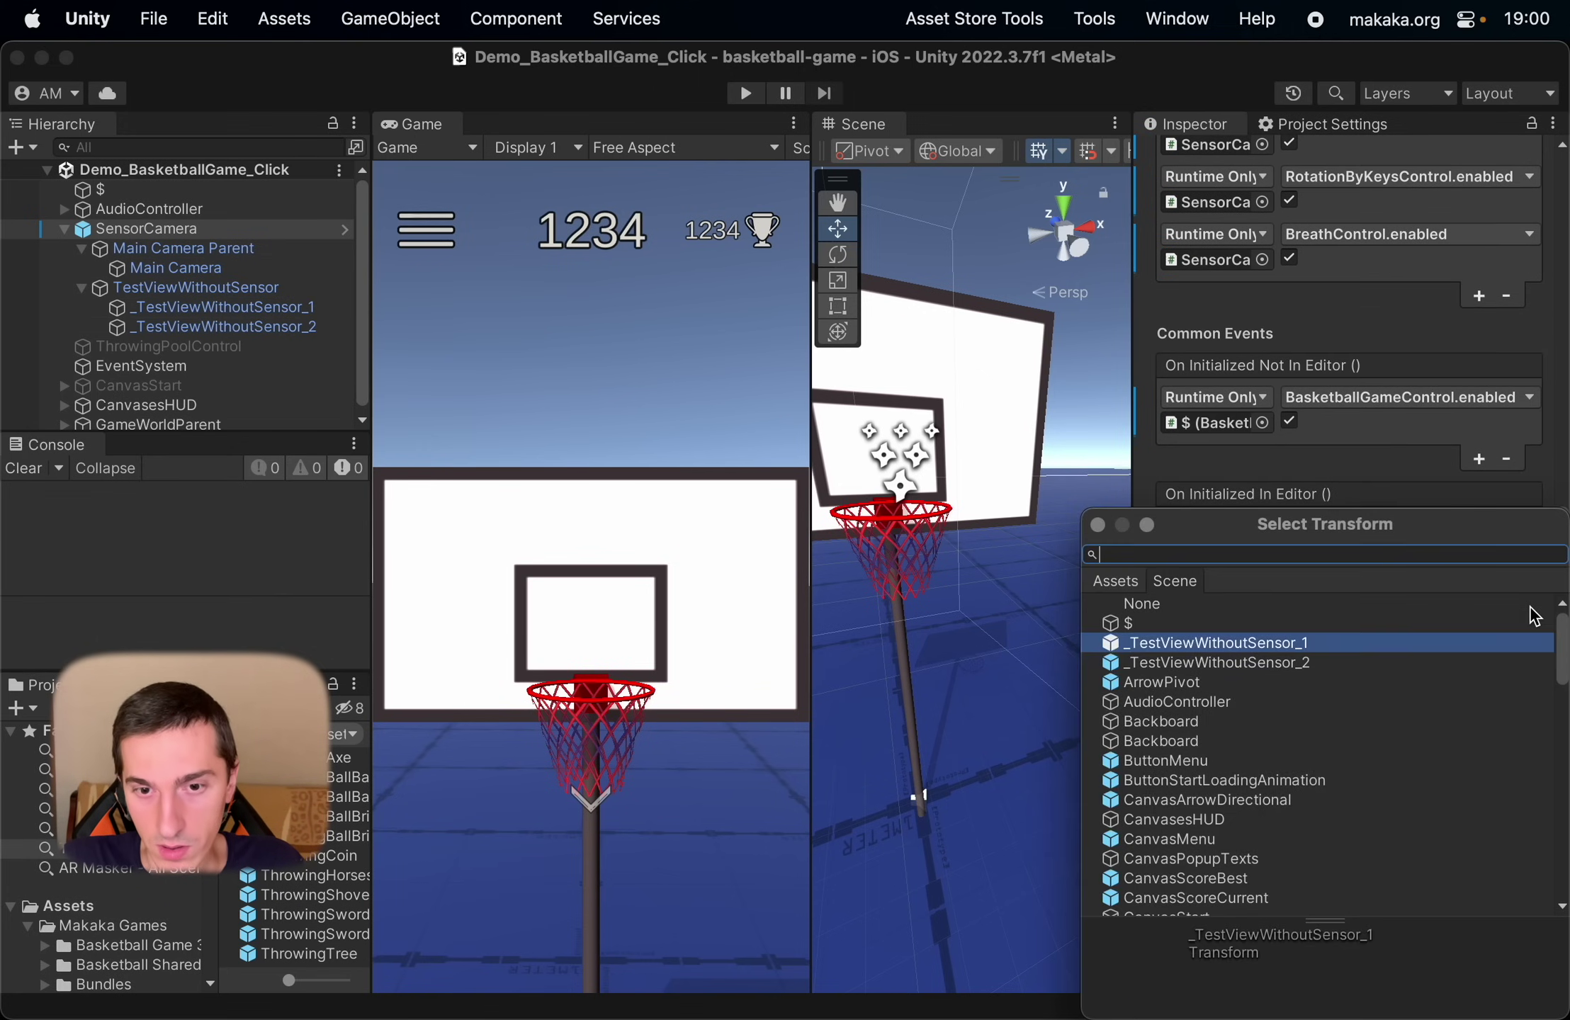
{"action": "double_click", "coordinate": [1316, 662]}
{"action": "scroll", "coordinate": [1453, 441], "scroll_direction": "up", "scroll_amount": 2}
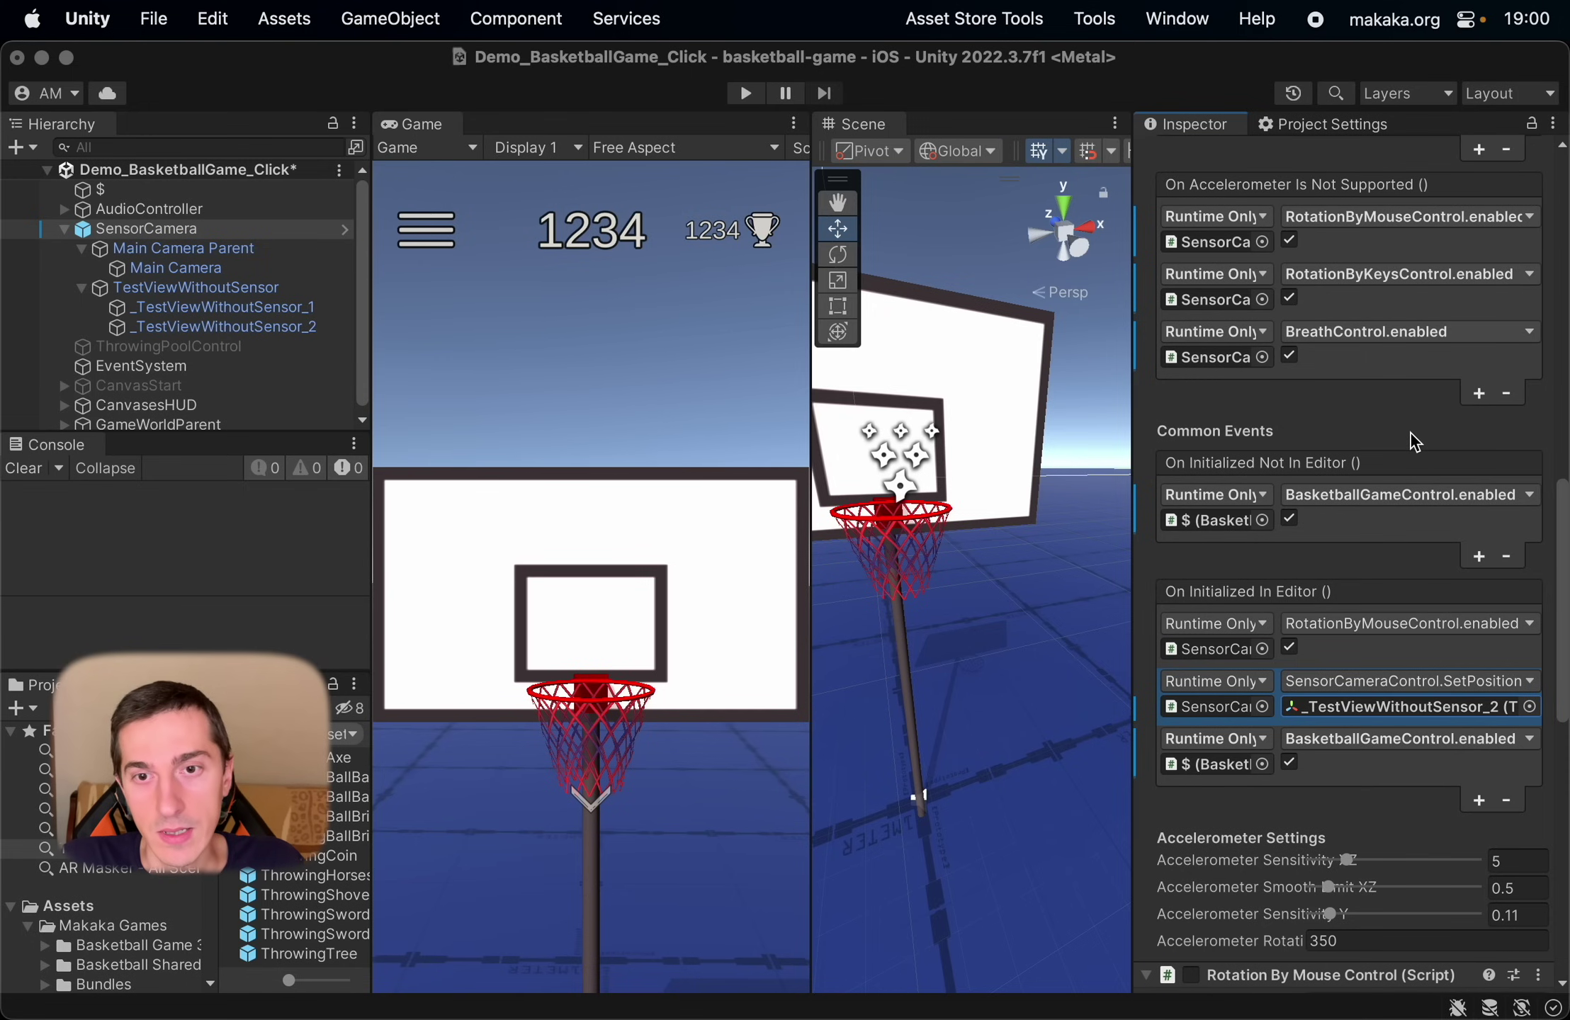
{"action": "scroll", "coordinate": [1349, 435], "scroll_direction": "up", "scroll_amount": 1}
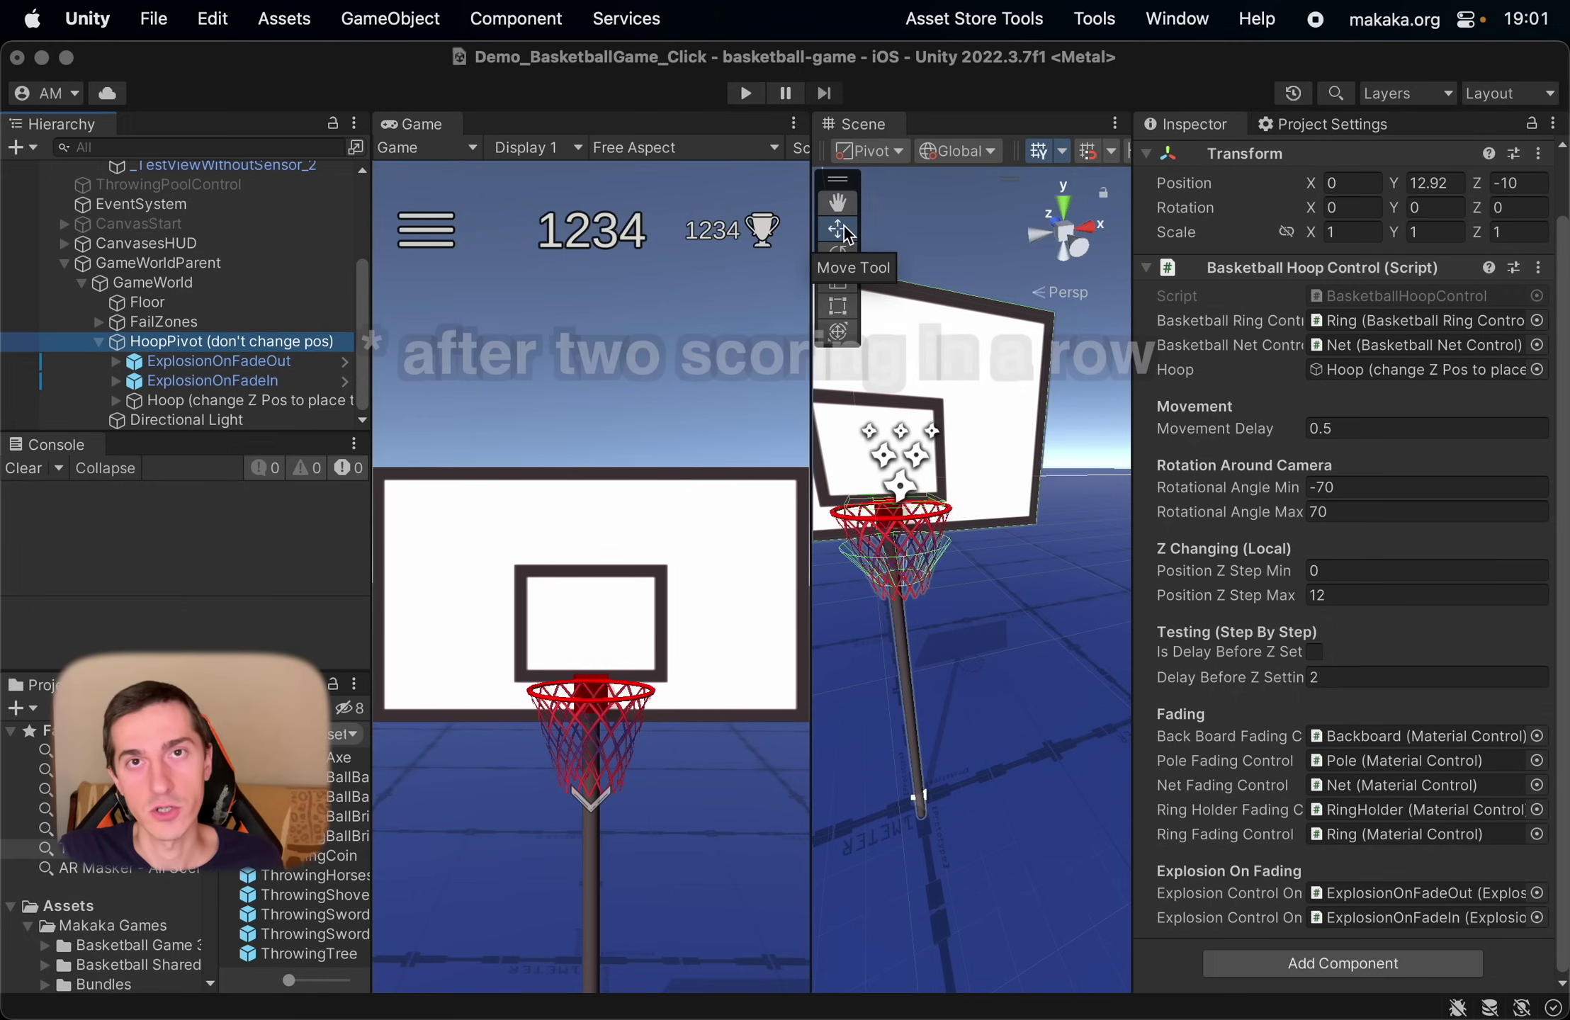
Set Rotational Angle Min/Max and Position Z Step Max to 0, then run the game.
{"action": "left_click", "coordinate": [1384, 492]}
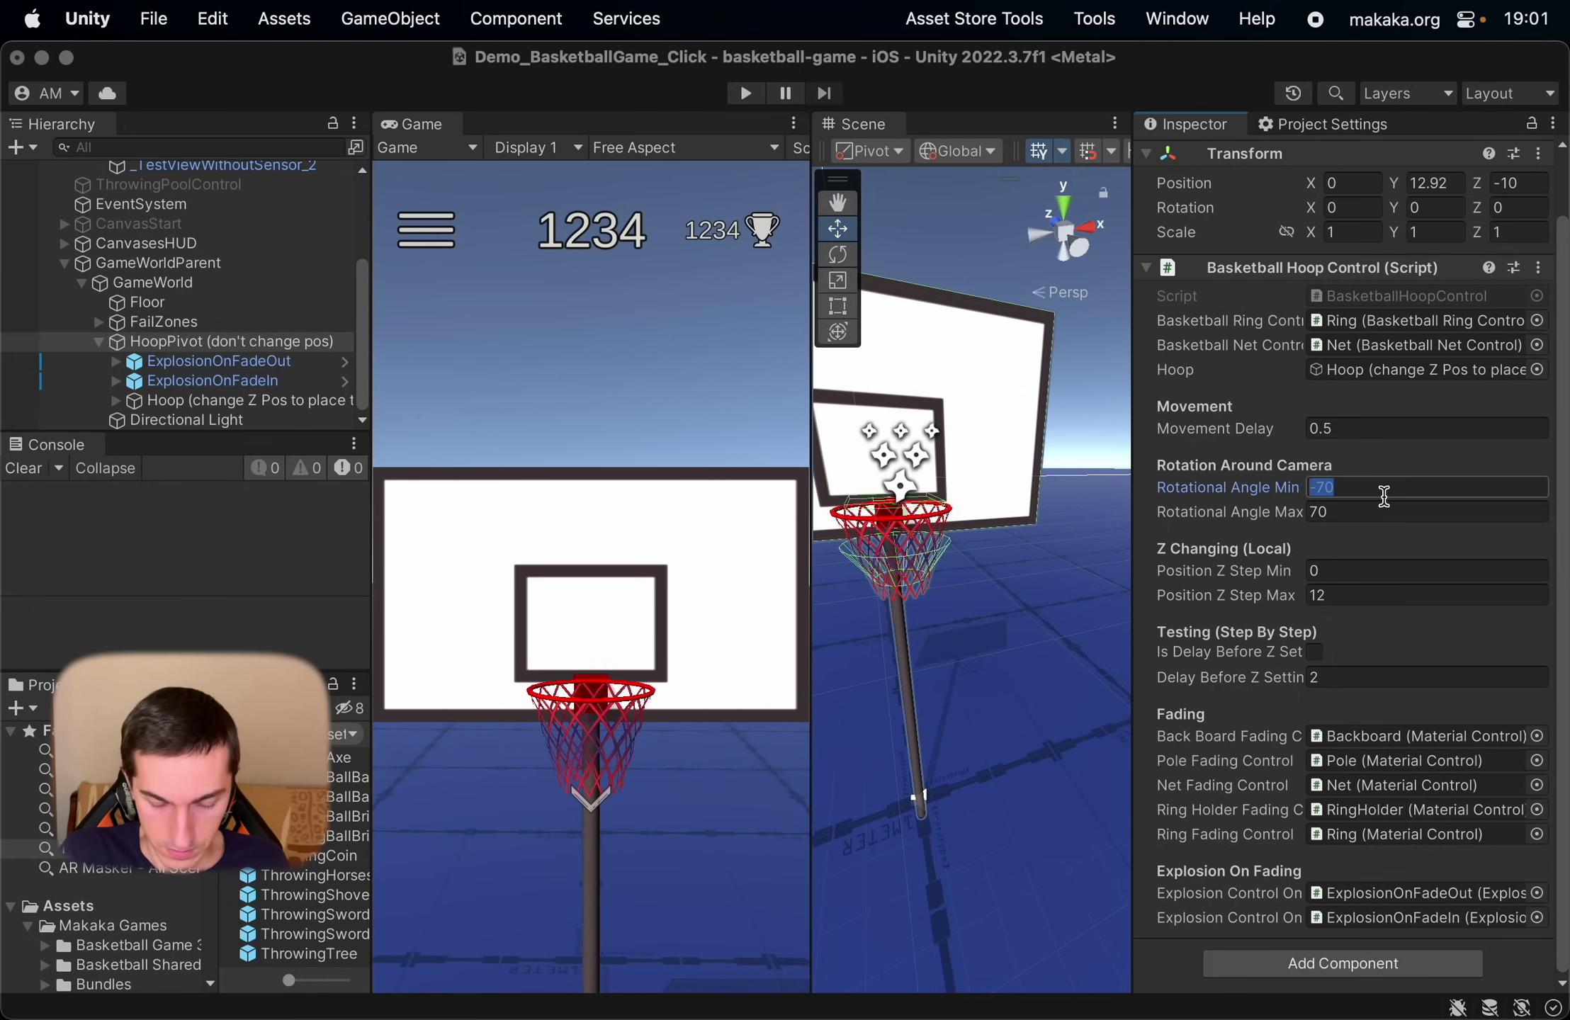
{"action": "type", "text": "0"}
{"action": "key", "text": "Tab"}
{"action": "type", "text": "0"}
{"action": "key", "text": "Tab"}
{"action": "key", "text": "Tab"}
{"action": "type", "text": "0"}
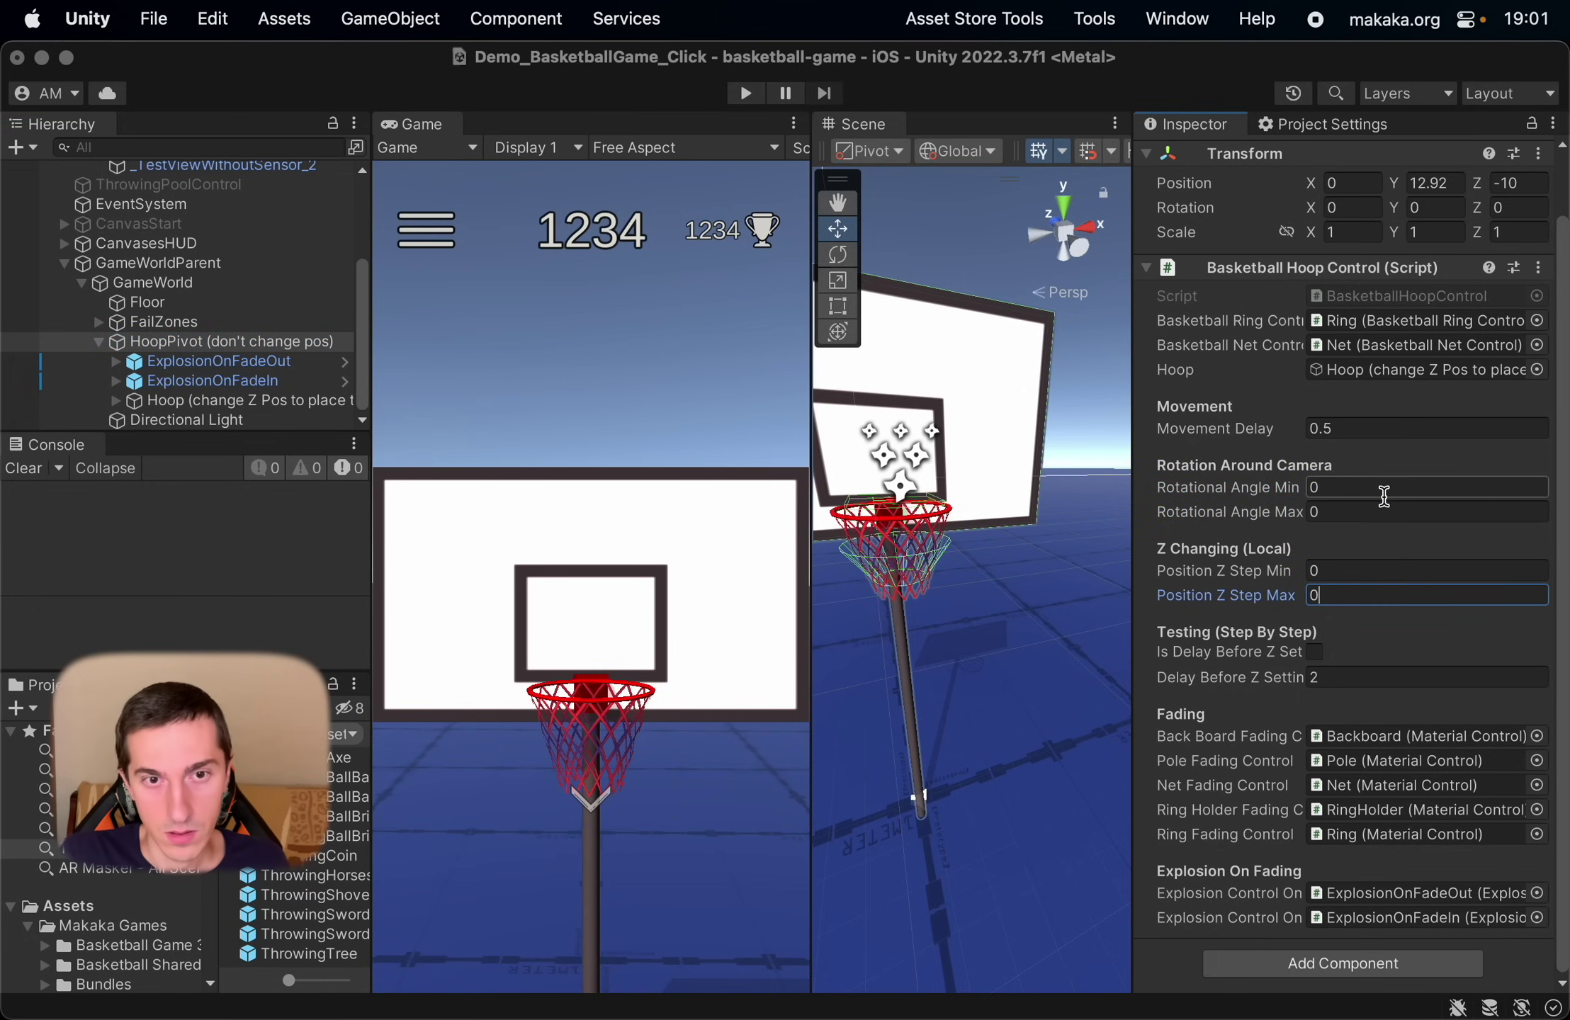
{"action": "left_click", "coordinate": [746, 92]}
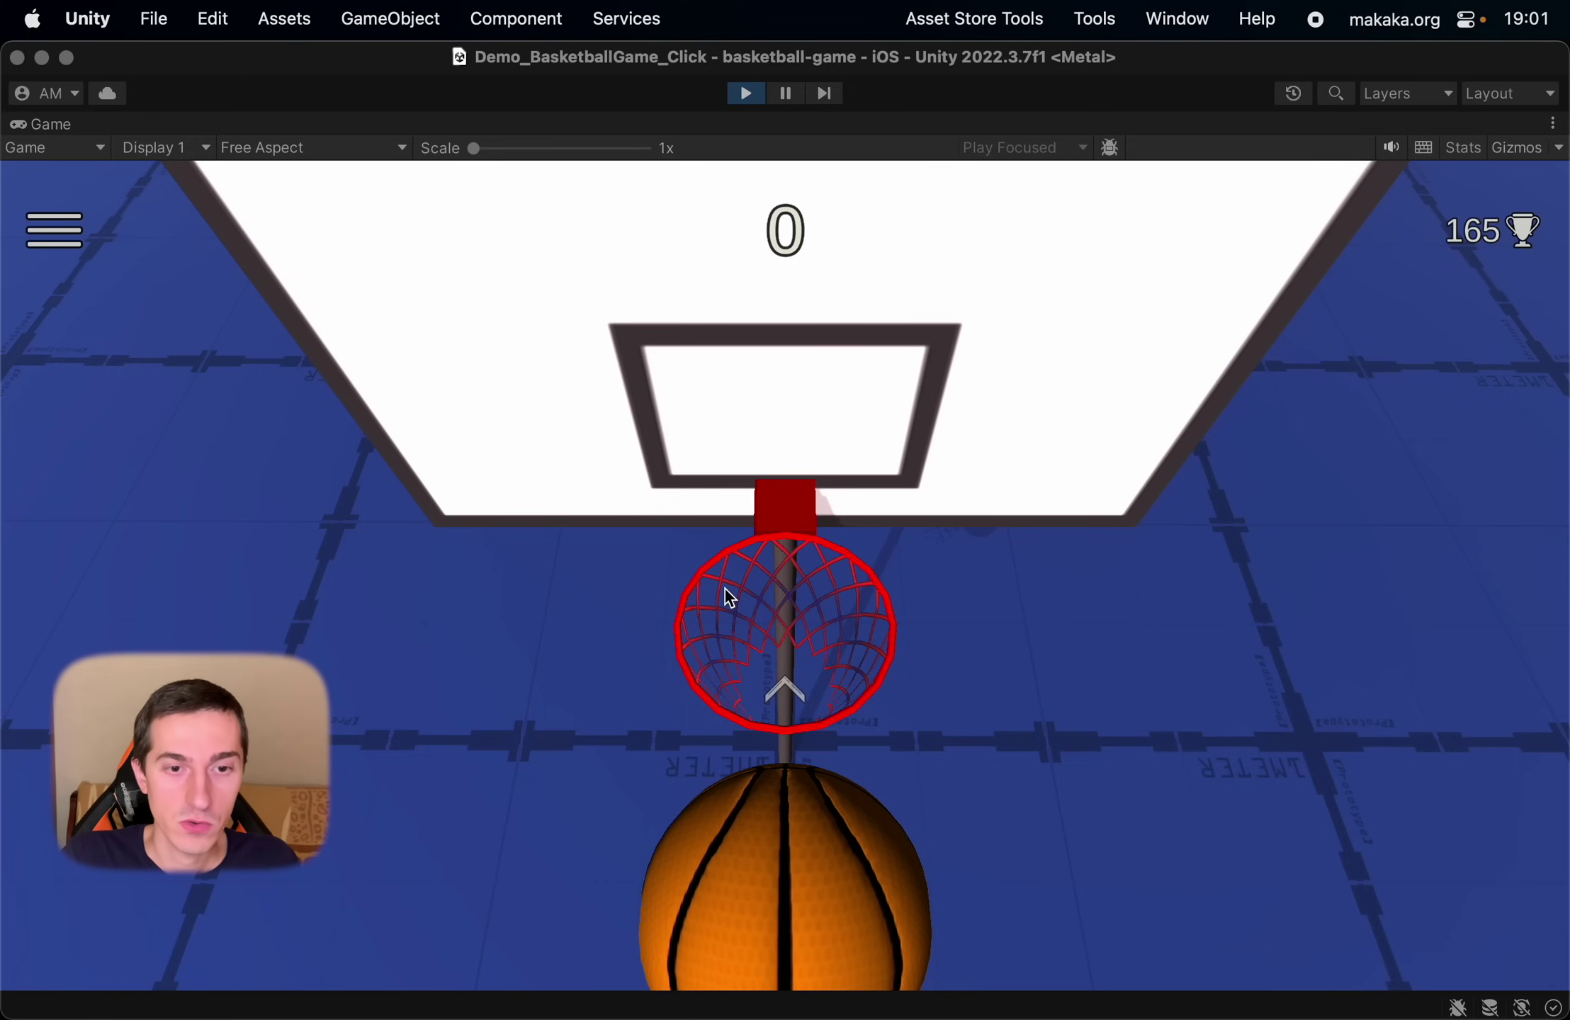
Throw the ball to score, then swing the game camera around the enlarged hoop.
{"action": "left_click", "coordinate": [783, 703]}
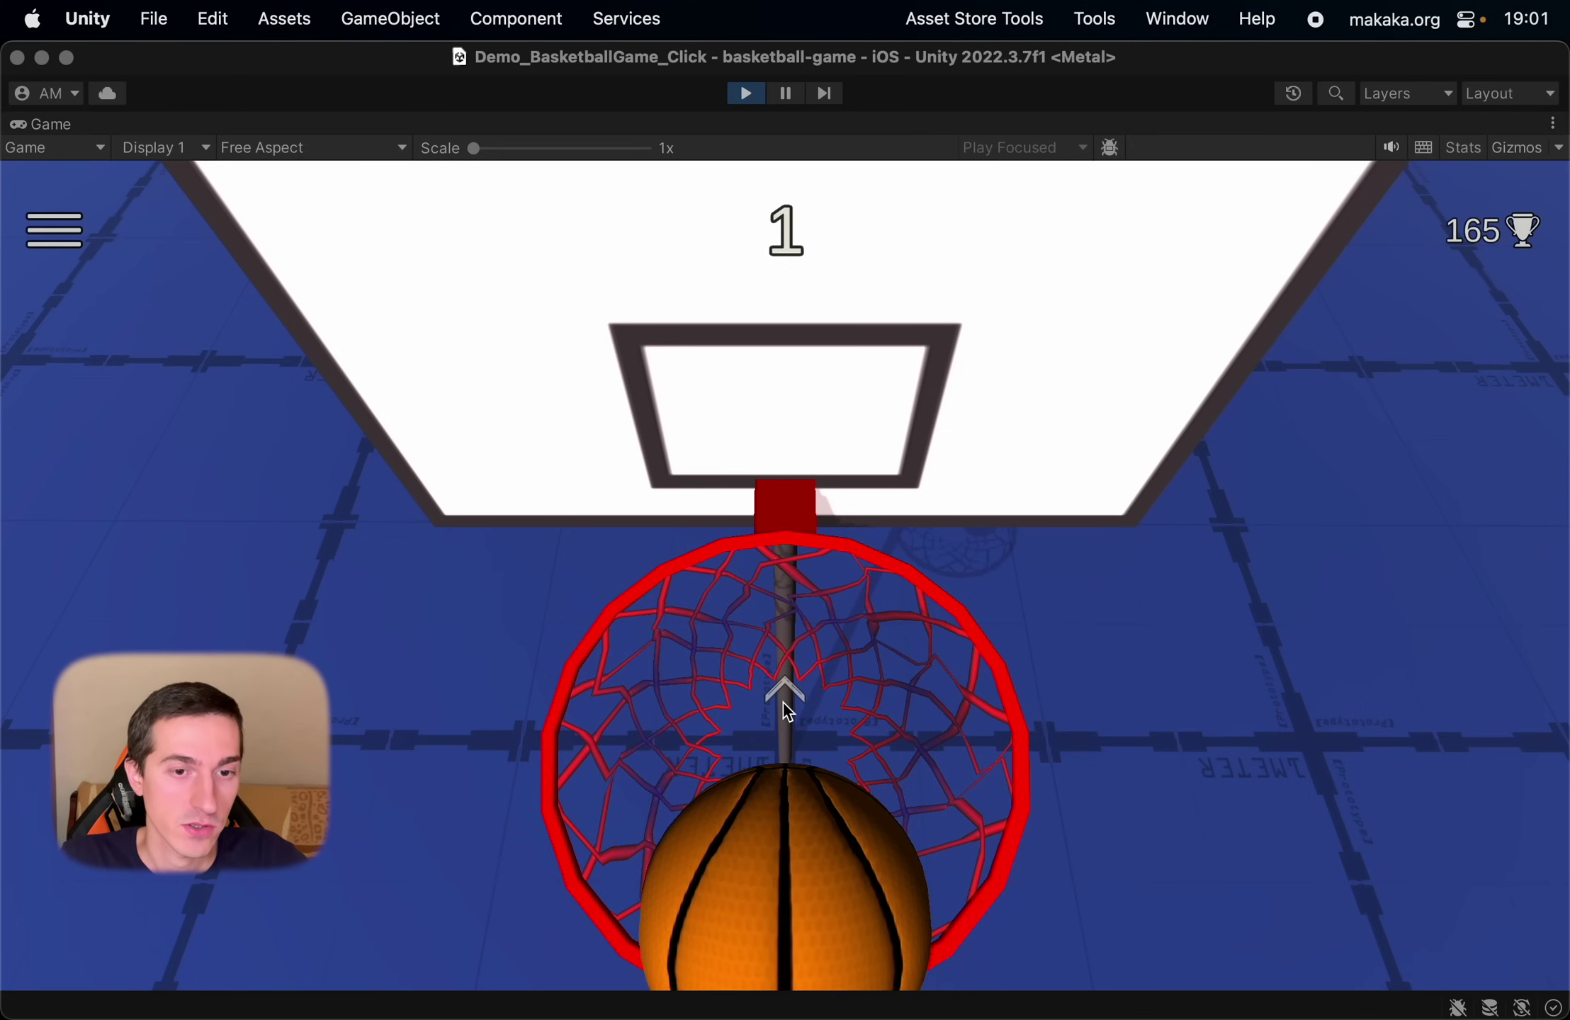
{"action": "left_click_drag", "start_coordinate": [1153, 641], "coordinate": [897, 628]}
Orbit the enlarged net in the Scene view, then switch to the Unity blog in Chrome.
{"action": "key", "text": "super+1"}
{"action": "right_click_drag", "start_coordinate": [883, 522], "coordinate": [820, 439]}
{"action": "key", "text": "super+Tab"}
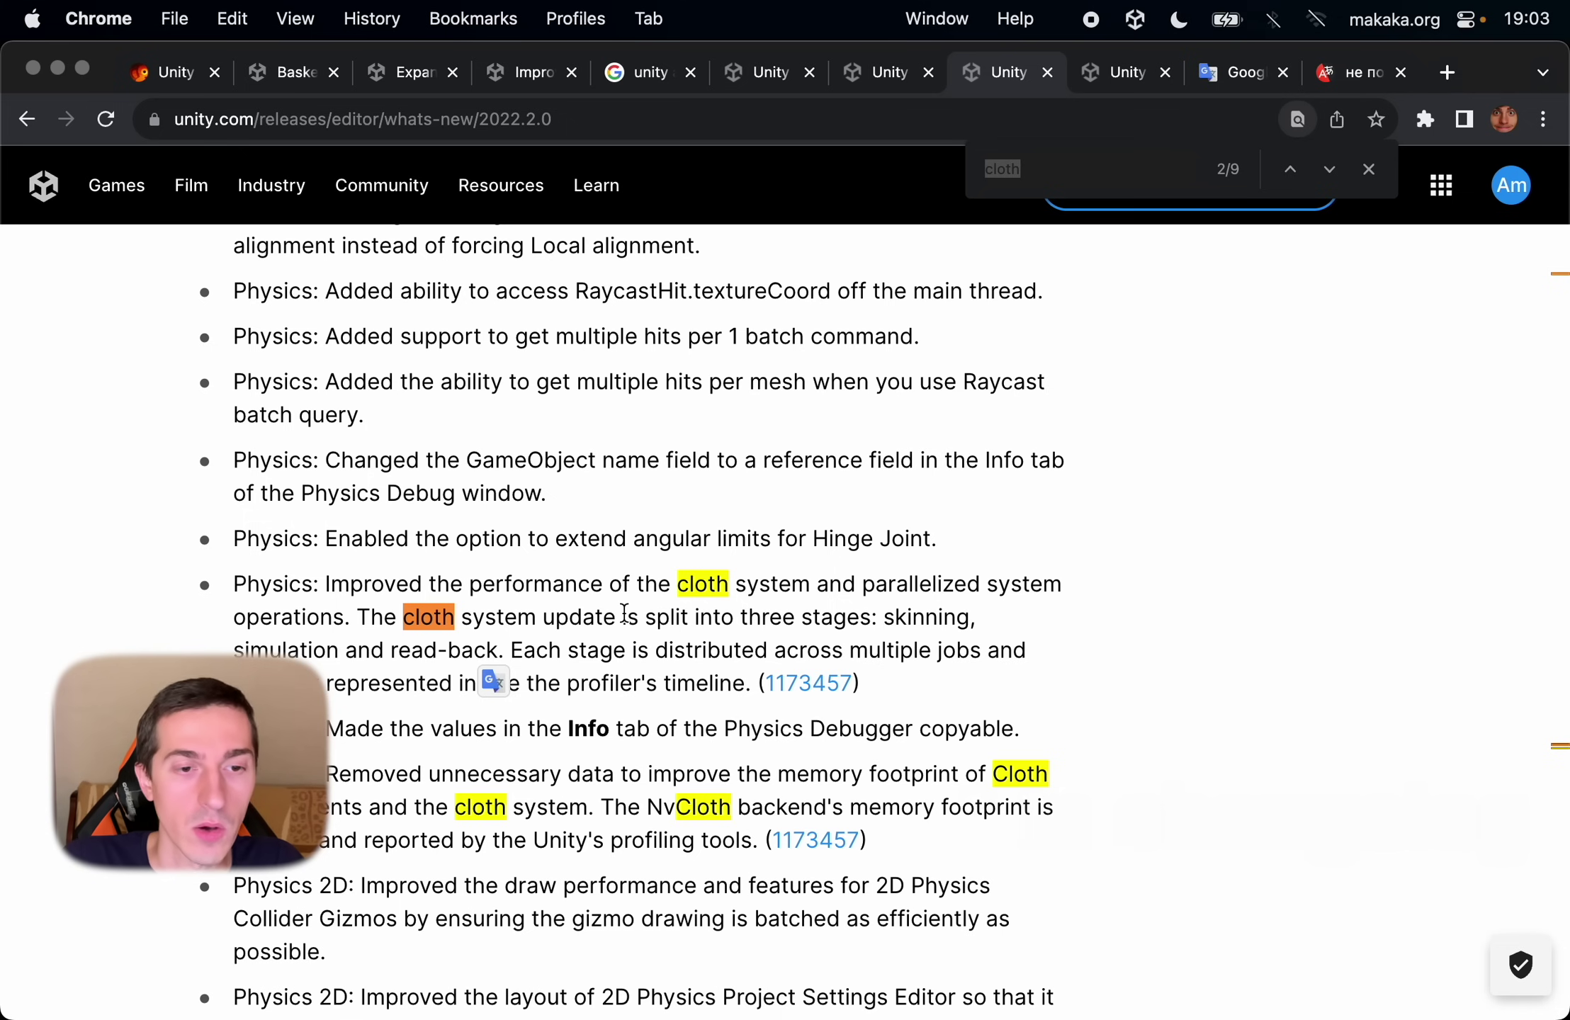
Scroll the 2022.2.0 release notes and highlight the cloth system performance entry.
{"action": "scroll", "coordinate": [478, 574], "scroll_direction": "down", "scroll_amount": 1}
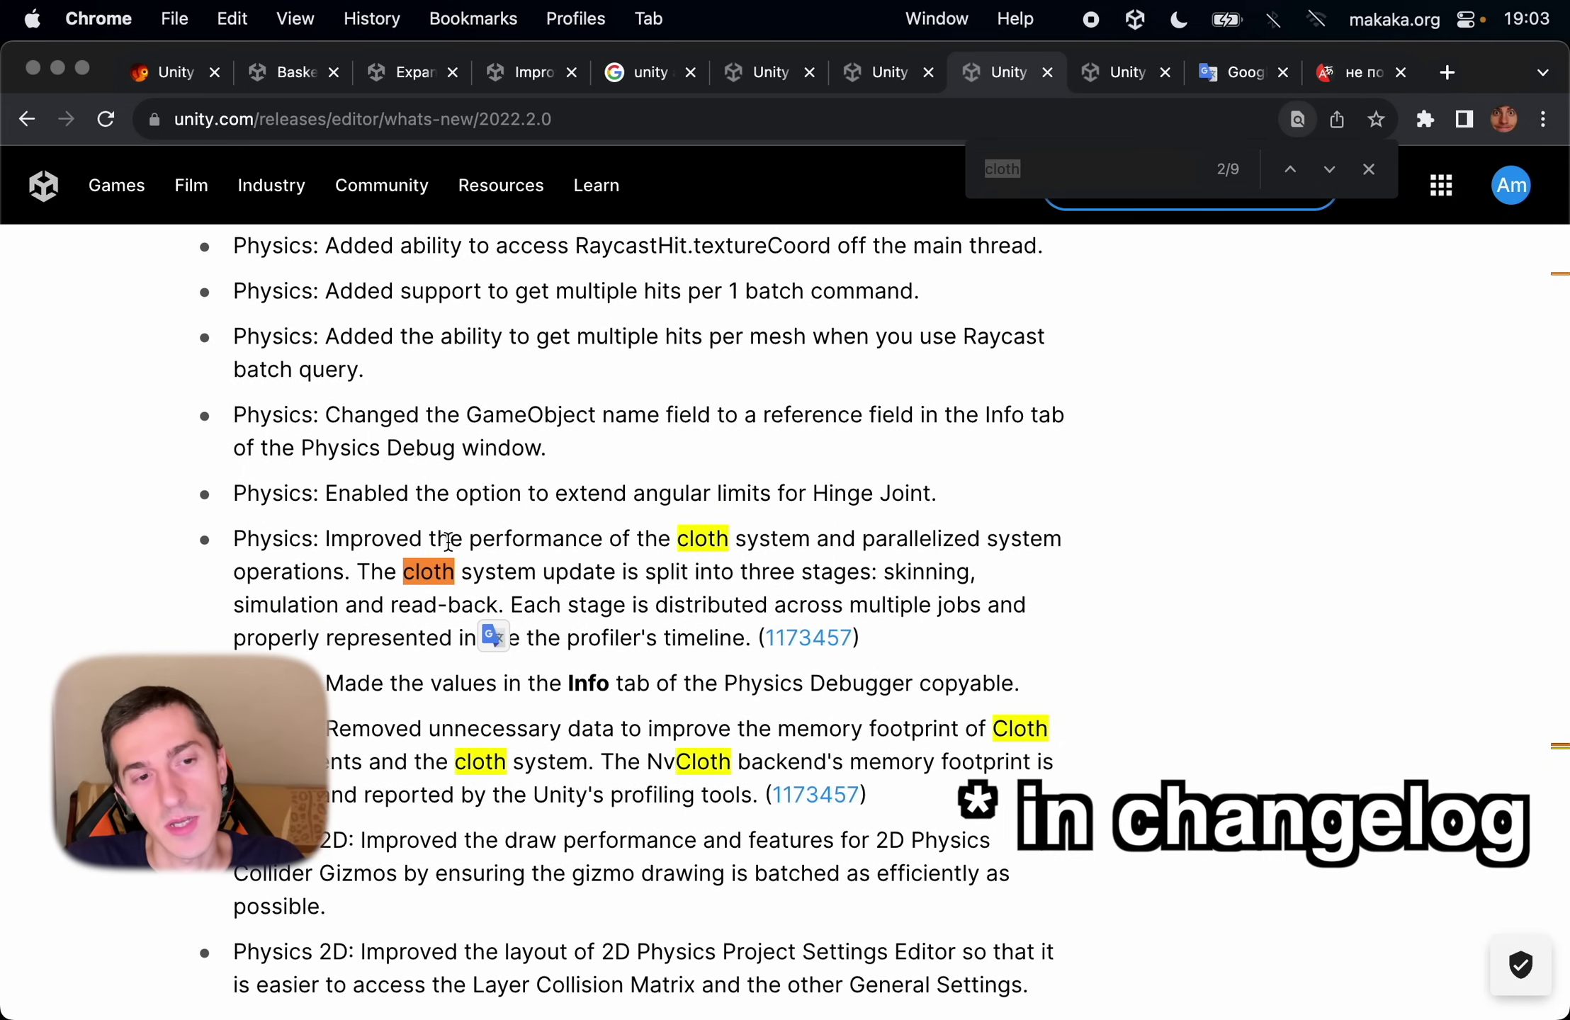
{"action": "left_click_drag", "start_coordinate": [673, 546], "coordinate": [808, 567]}
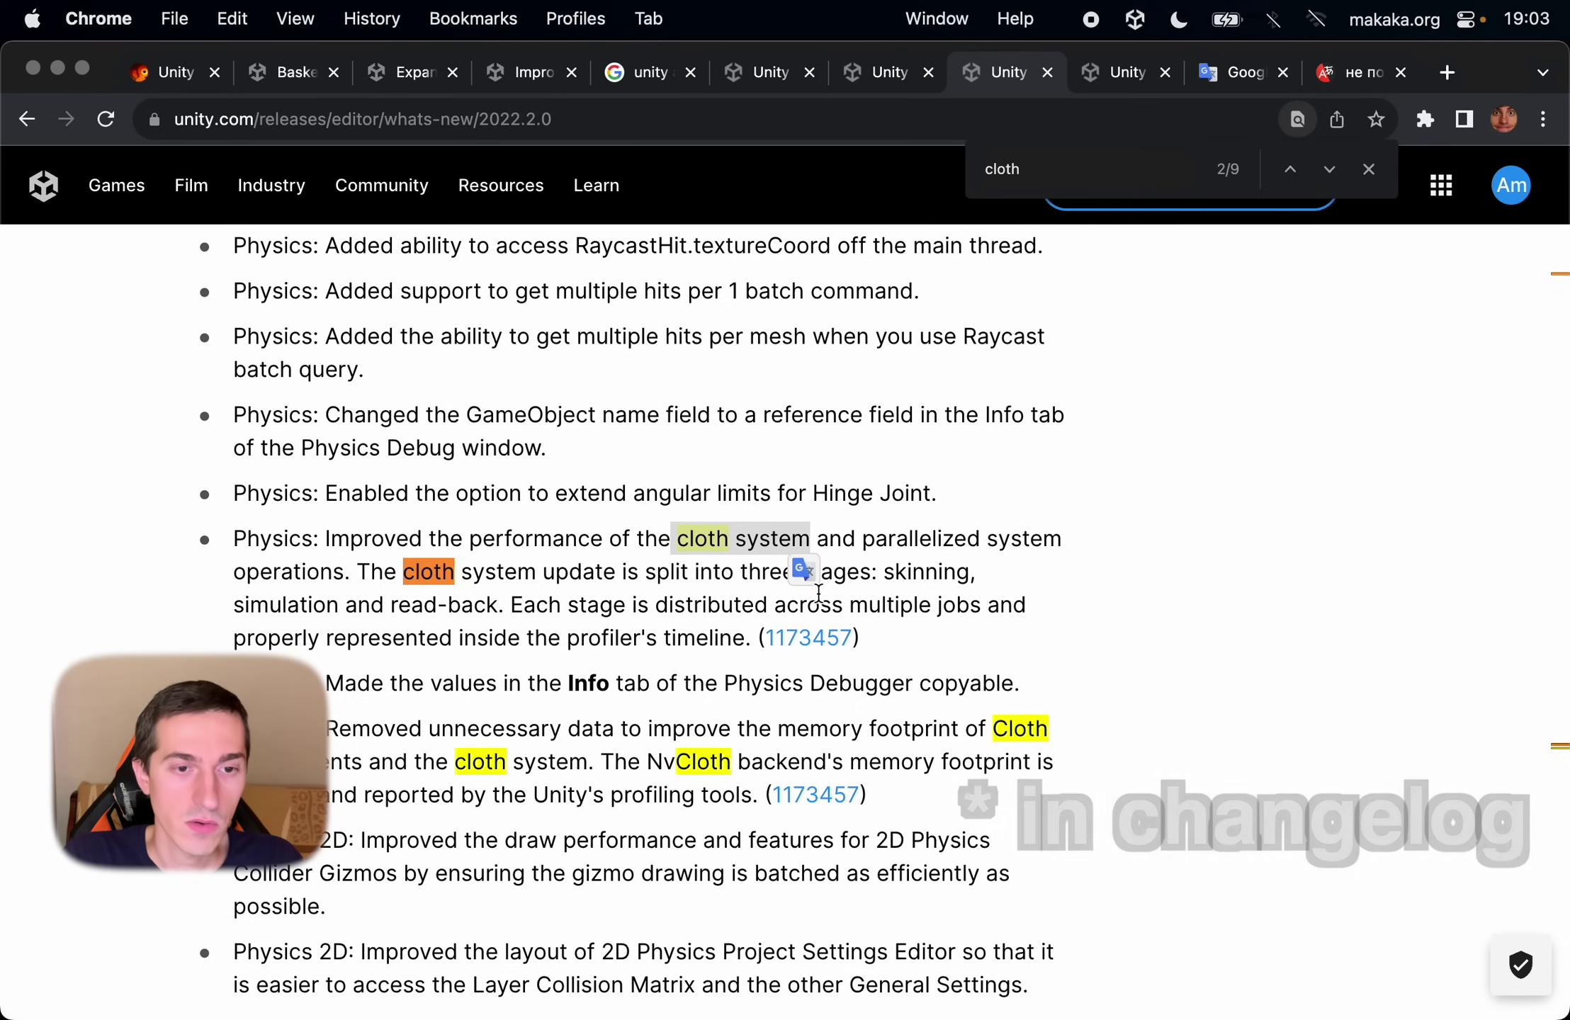
{"action": "left_click", "coordinate": [952, 610]}
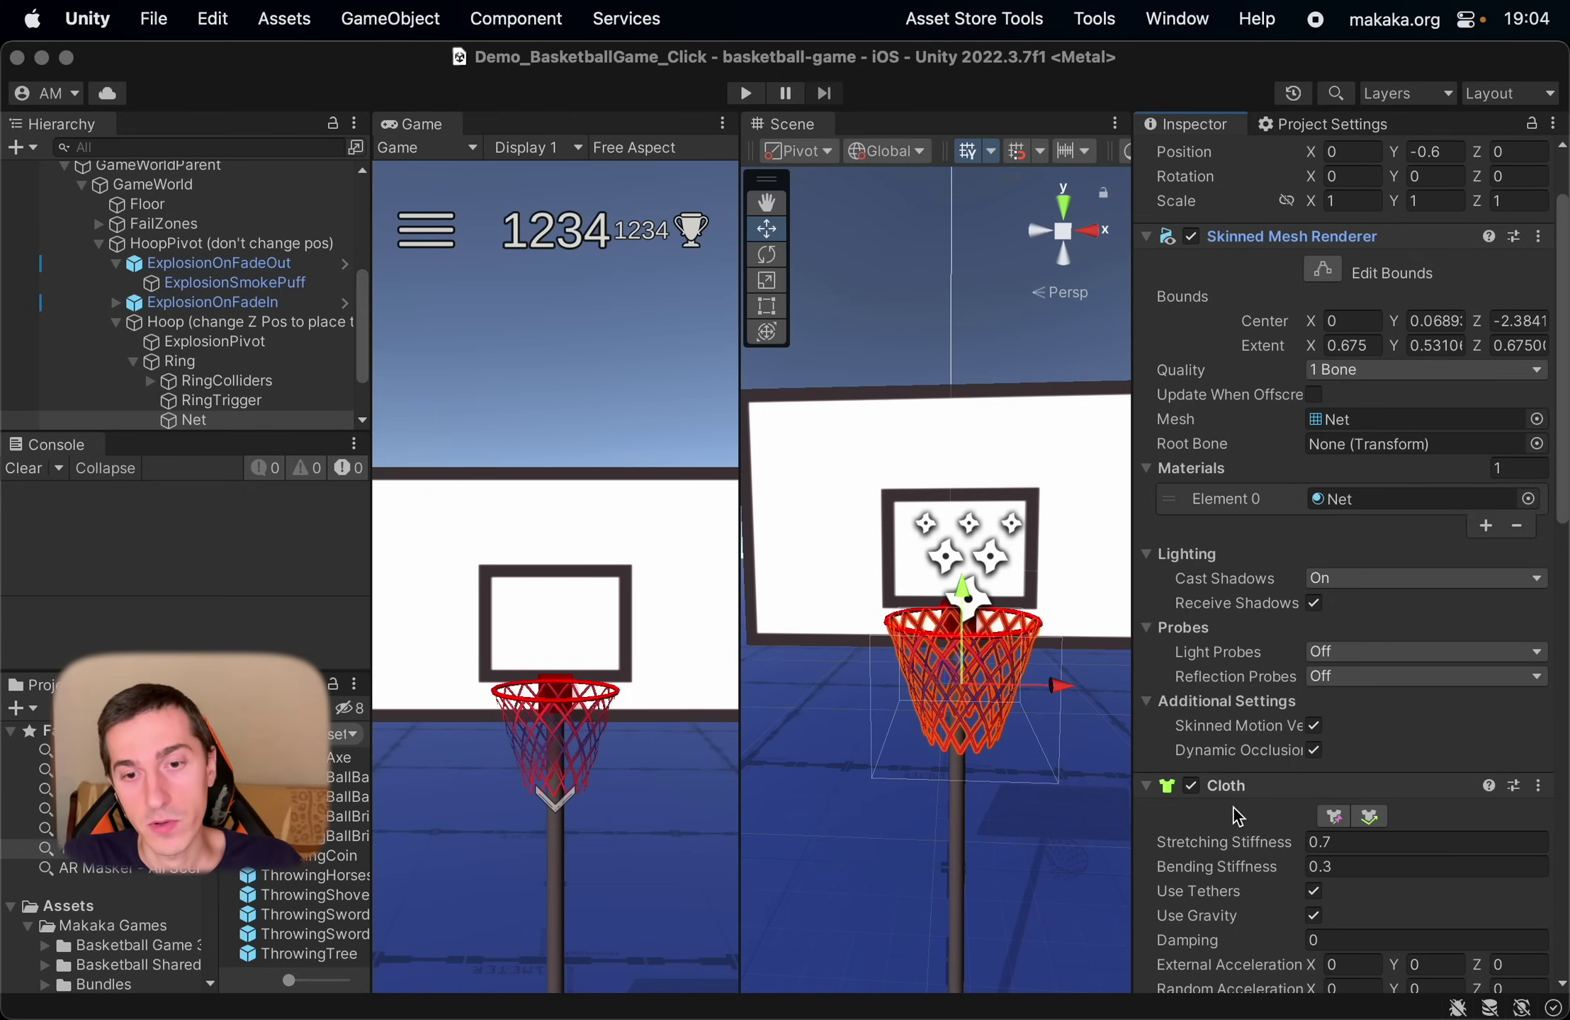
Scroll through the Net's Cloth settings, then enter Play mode to reach the start screen.
{"action": "scroll", "coordinate": [1253, 769], "scroll_direction": "down", "scroll_amount": 1}
{"action": "scroll", "coordinate": [1261, 775], "scroll_direction": "down", "scroll_amount": 5}
{"action": "scroll", "coordinate": [1233, 603], "scroll_direction": "up", "scroll_amount": 5}
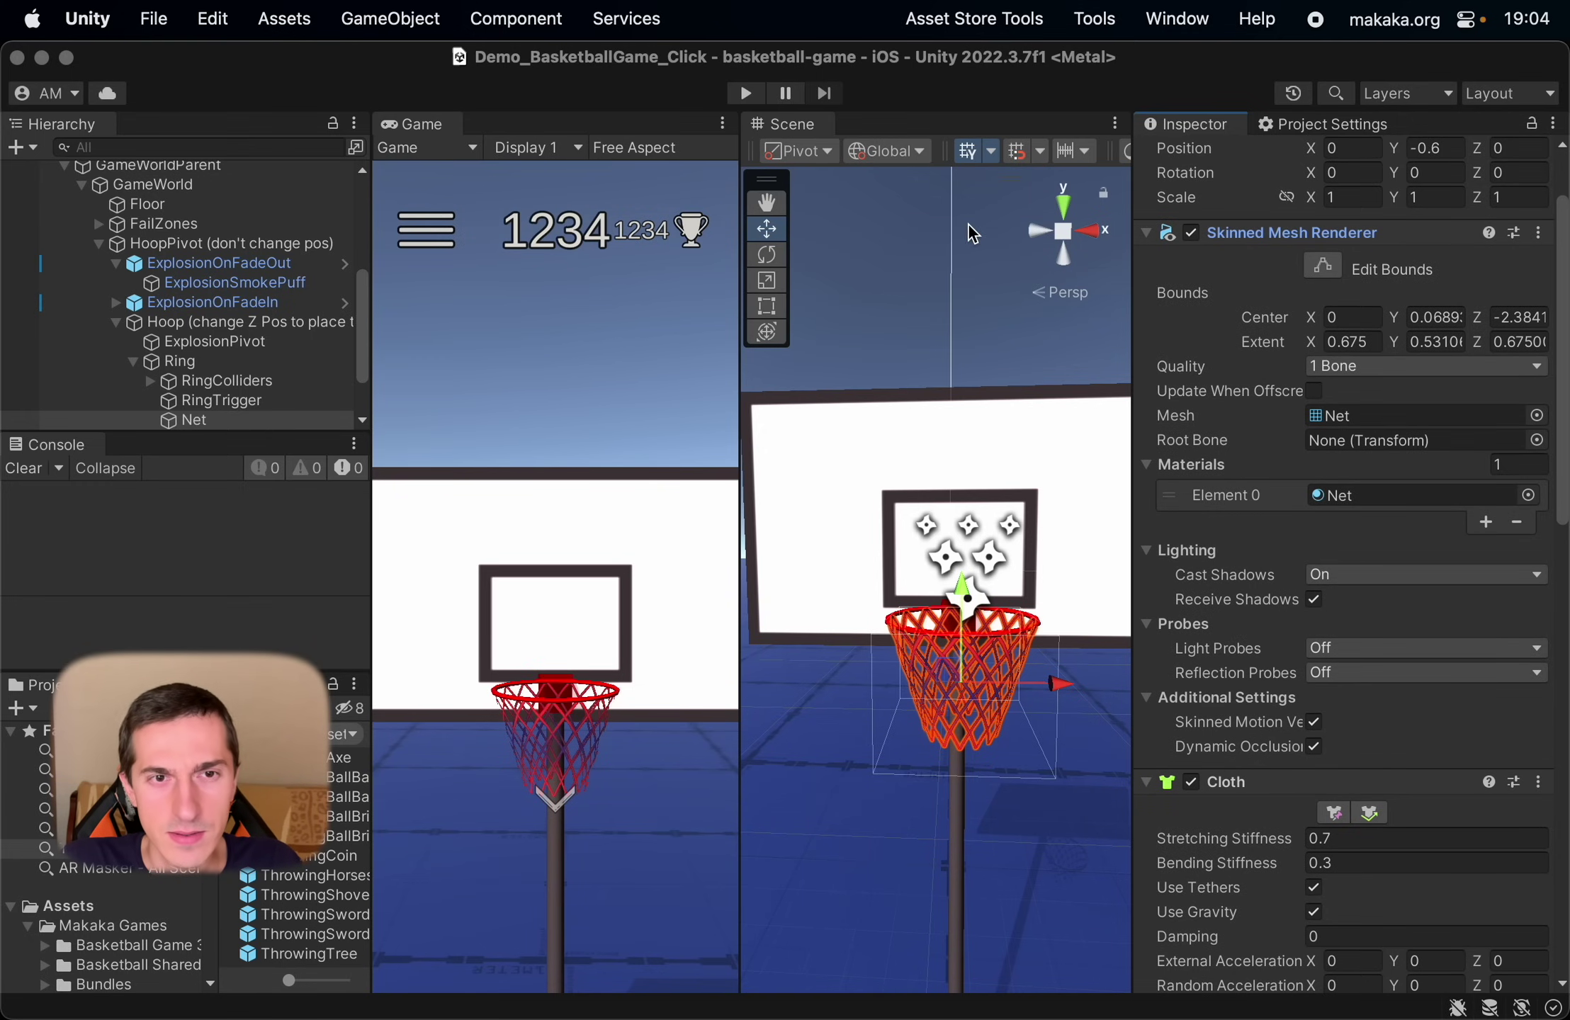
{"action": "left_click", "coordinate": [745, 95]}
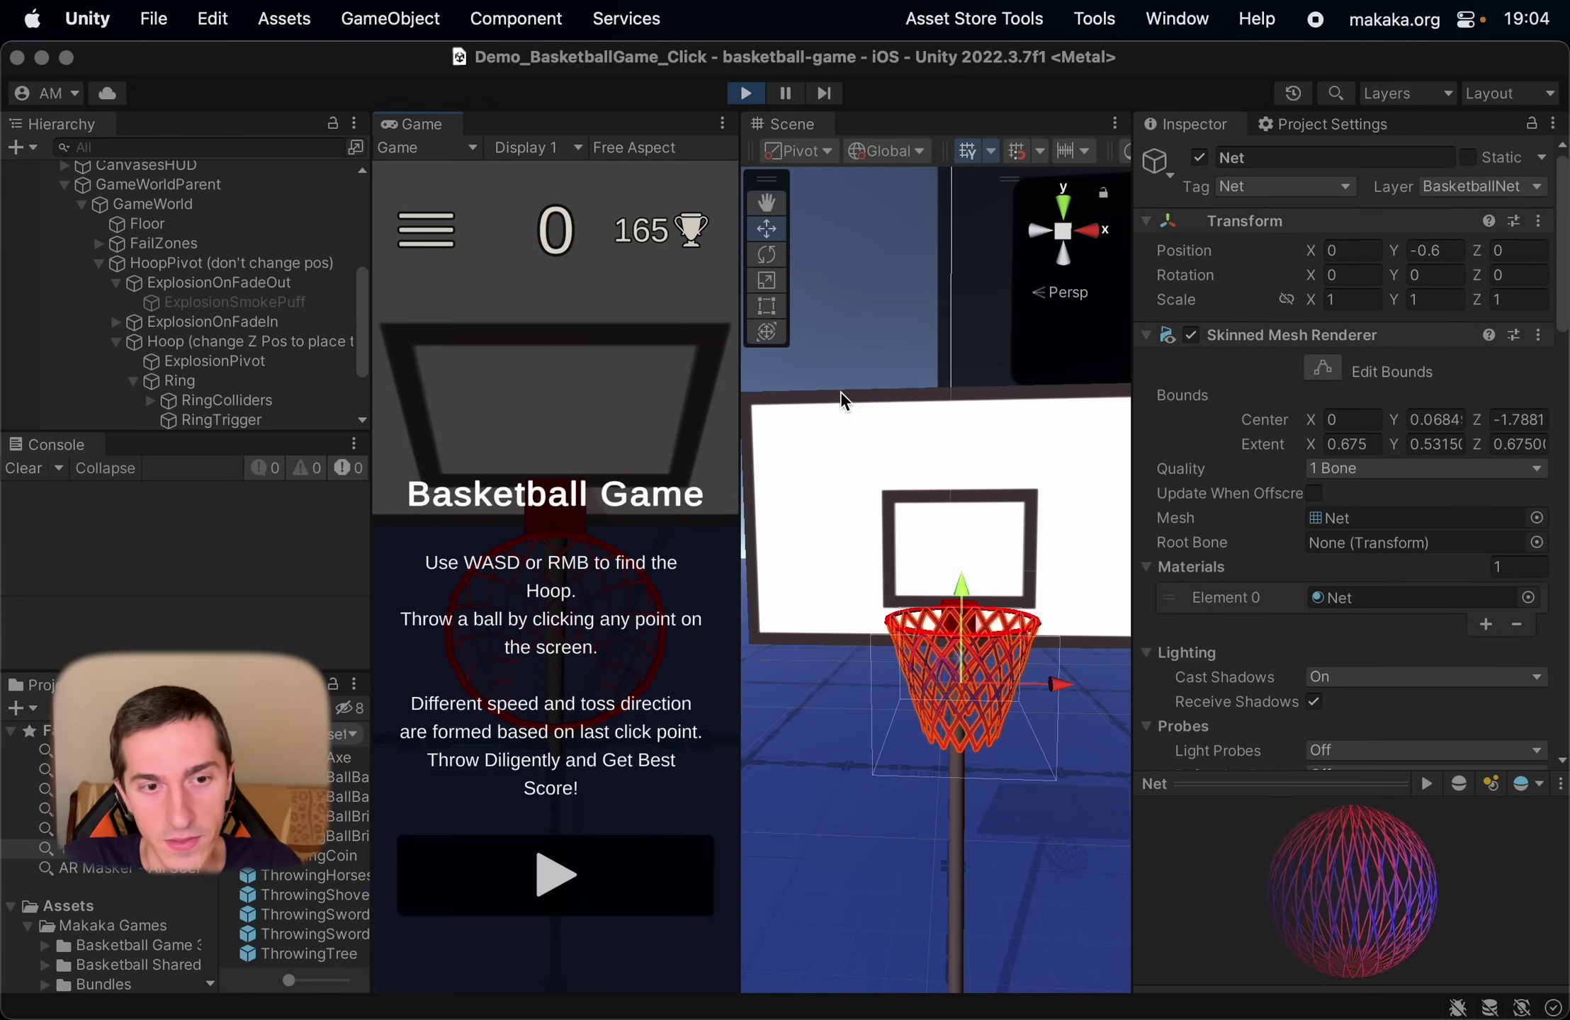
Start a round, score to double the ring, and select Ring to confirm scale 2.
{"action": "left_click", "coordinate": [575, 899]}
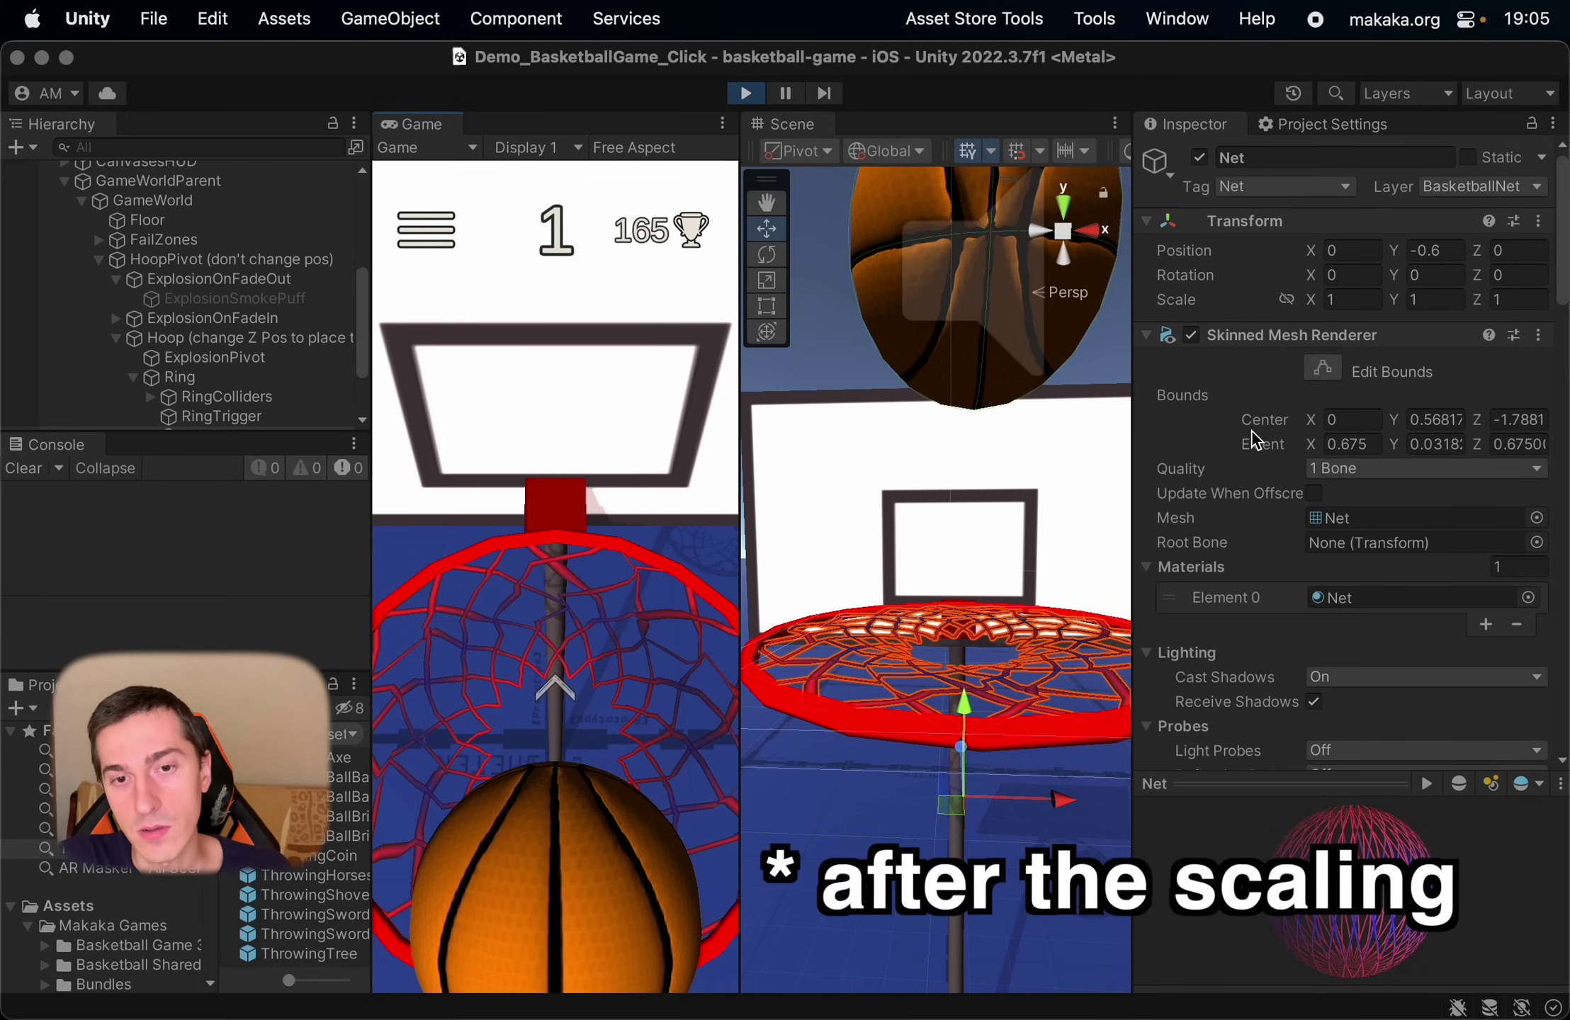
{"action": "left_click_drag", "start_coordinate": [622, 674], "coordinate": [652, 708]}
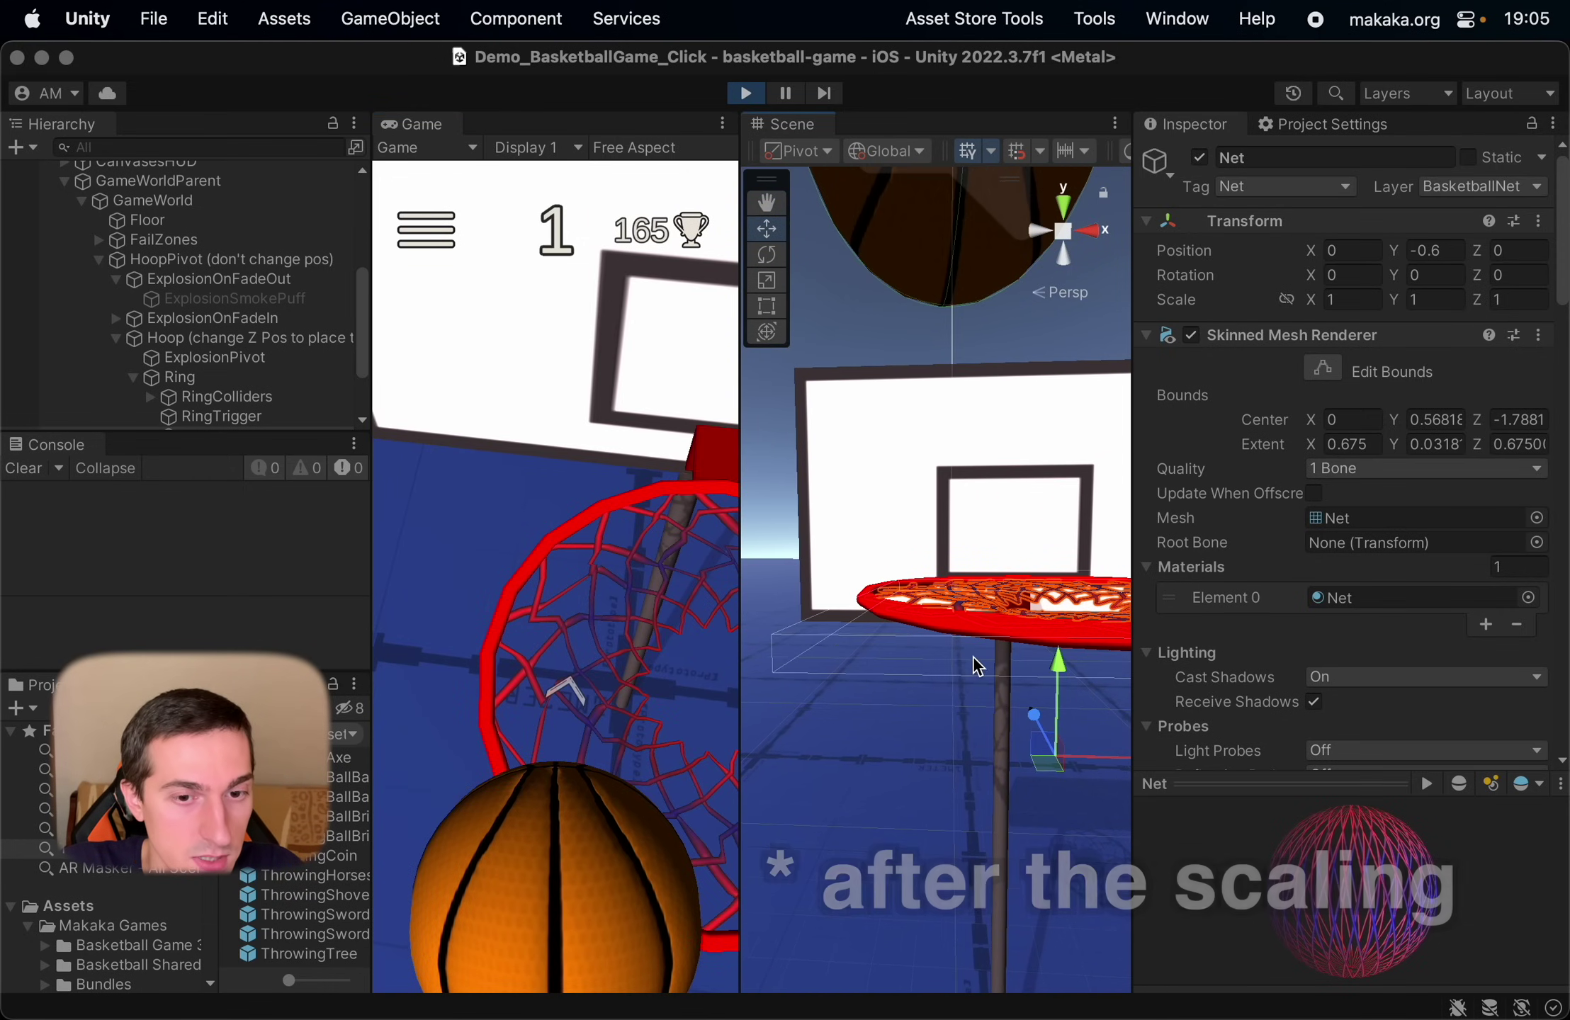
{"action": "middle_click_drag", "start_coordinate": [978, 666], "coordinate": [897, 682]}
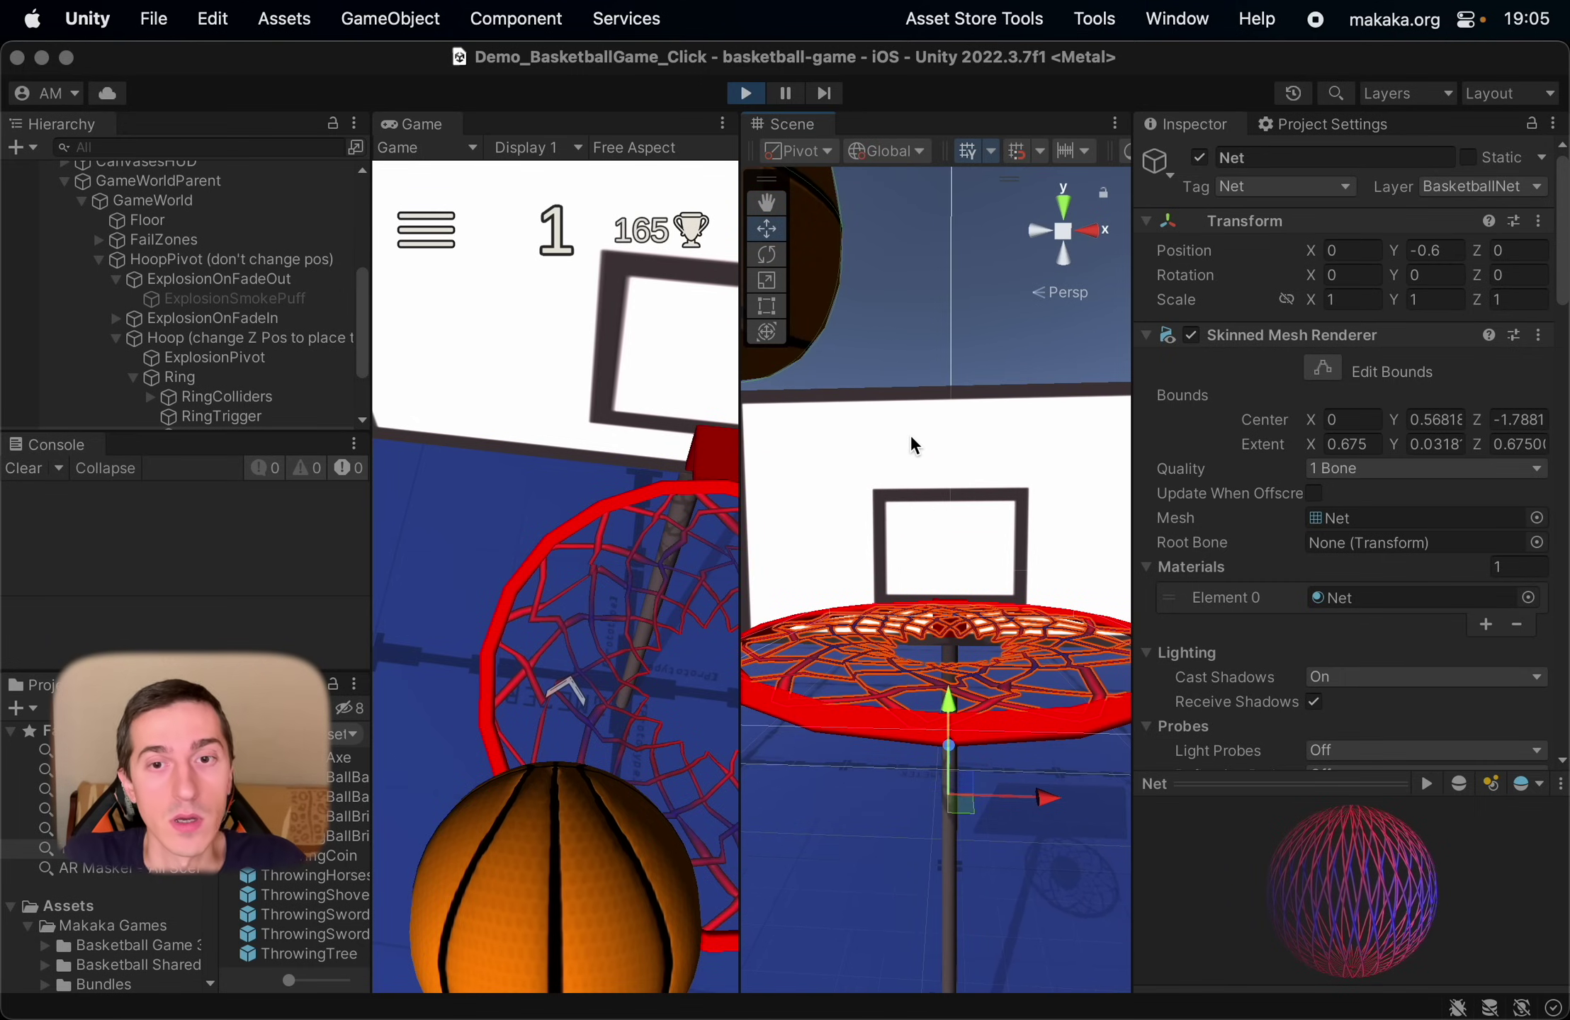
{"action": "left_click", "coordinate": [294, 377]}
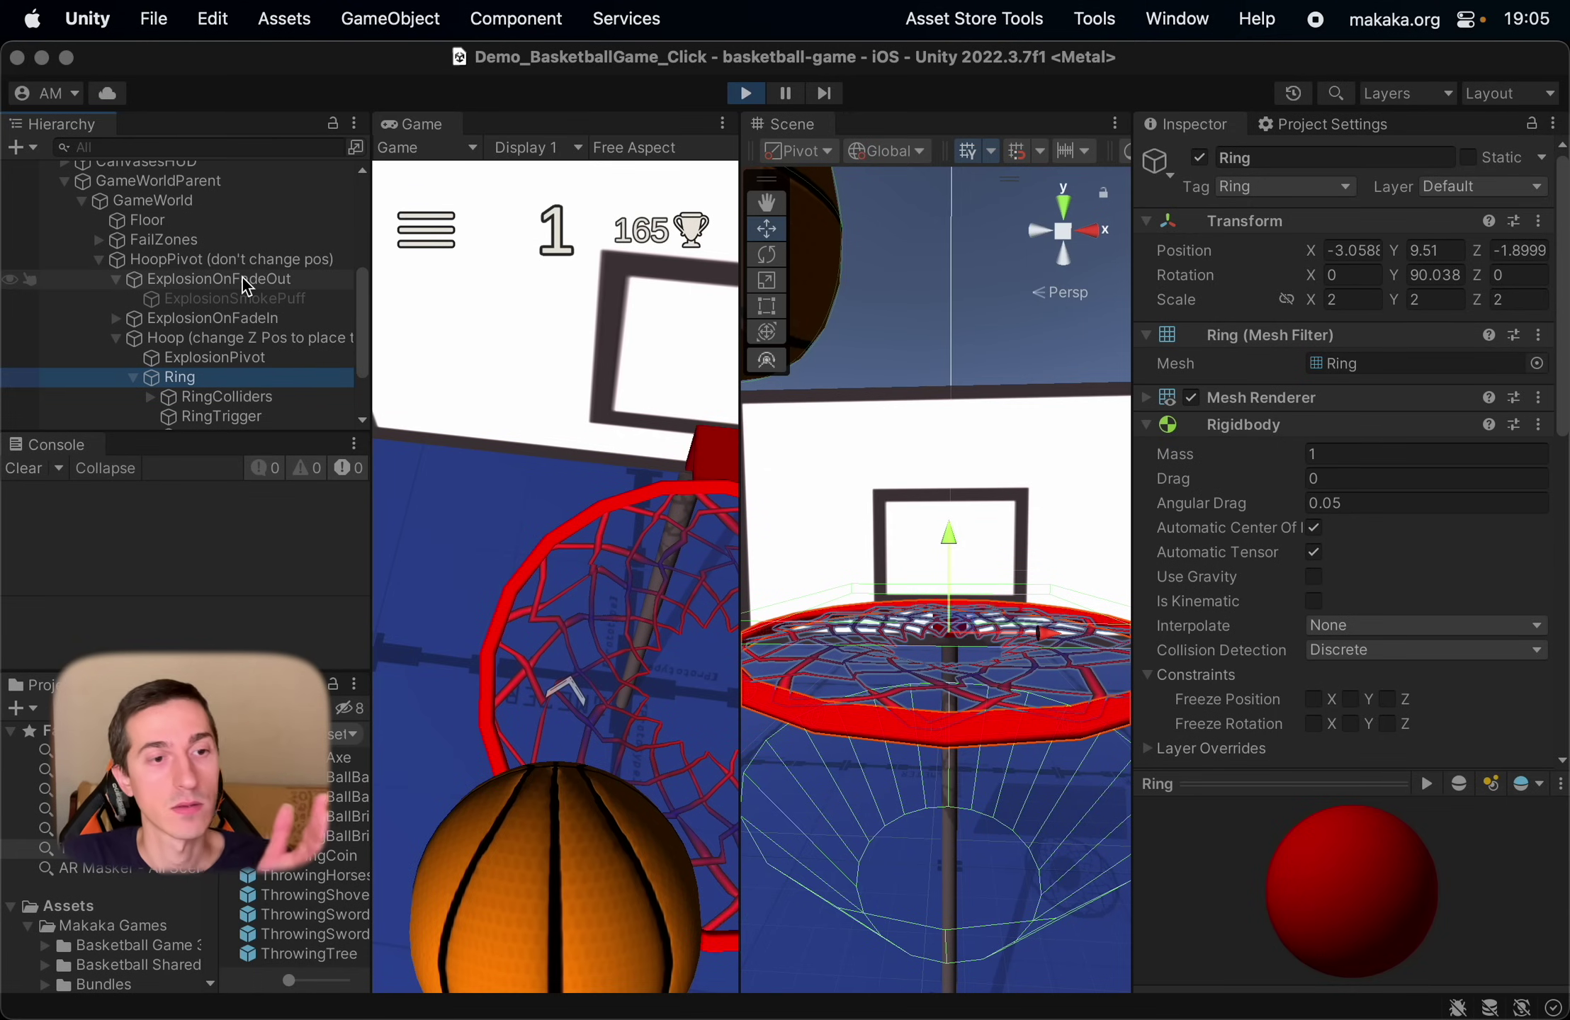
{"action": "scroll", "coordinate": [245, 286], "scroll_direction": "down", "scroll_amount": 2}
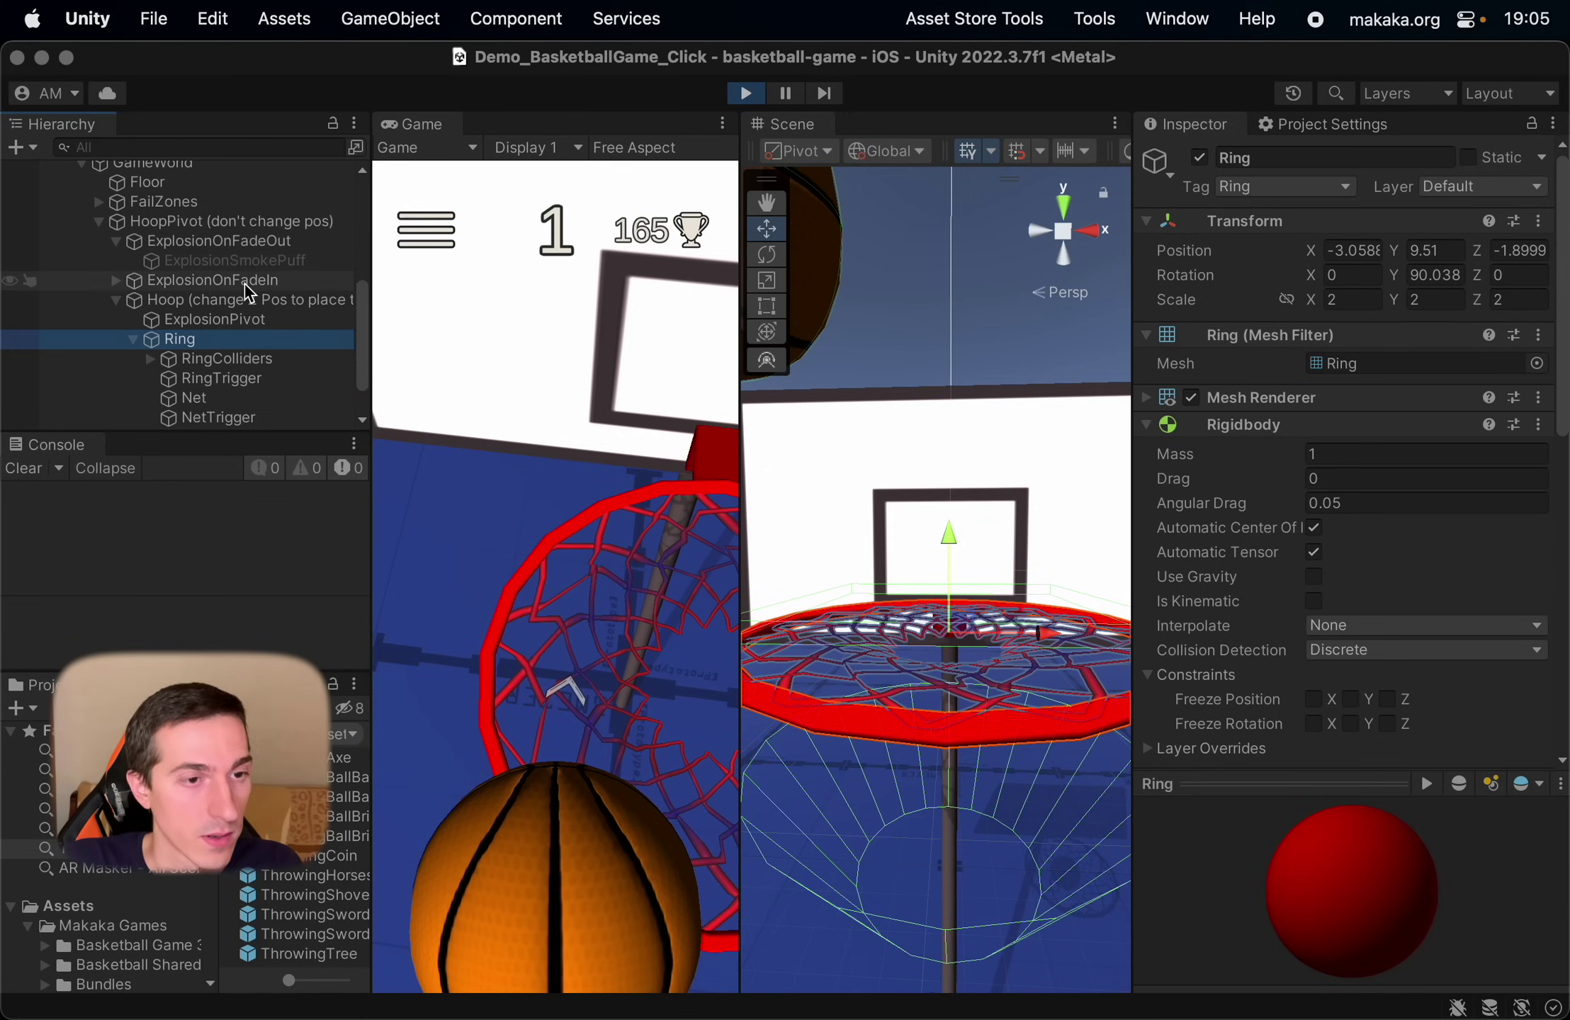
Select Net and inspect its Skinned Mesh Renderer bounds Extent X, Y and Z values.
{"action": "left_click", "coordinate": [240, 398]}
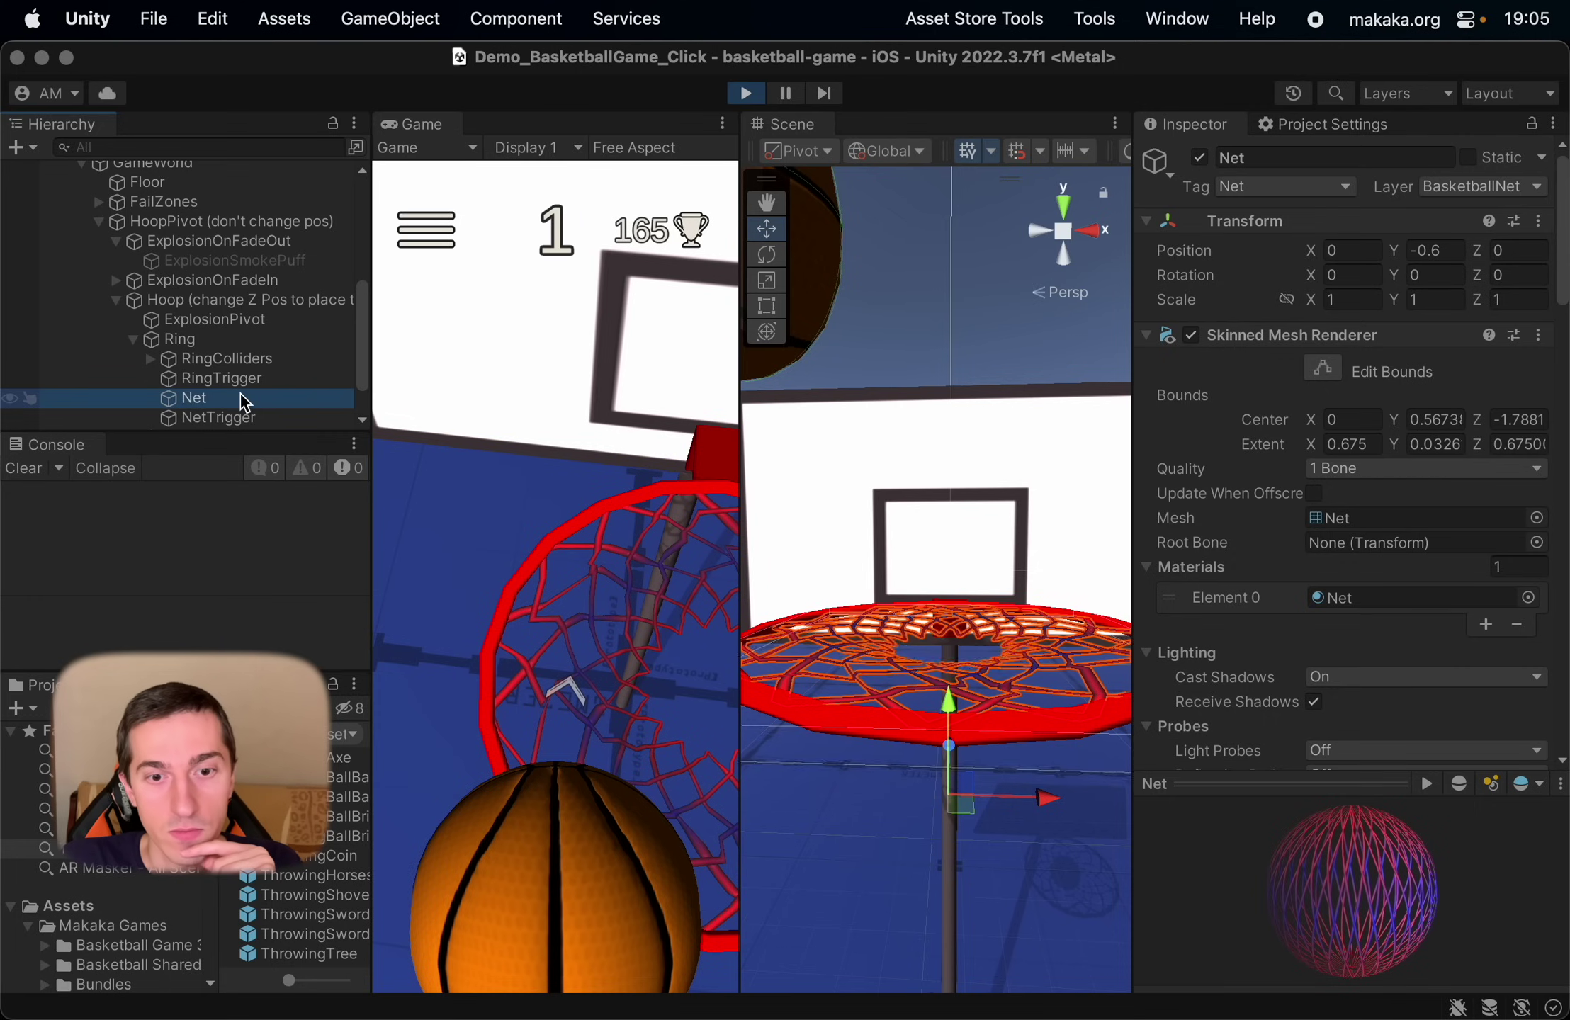
{"action": "left_click", "coordinate": [1171, 519]}
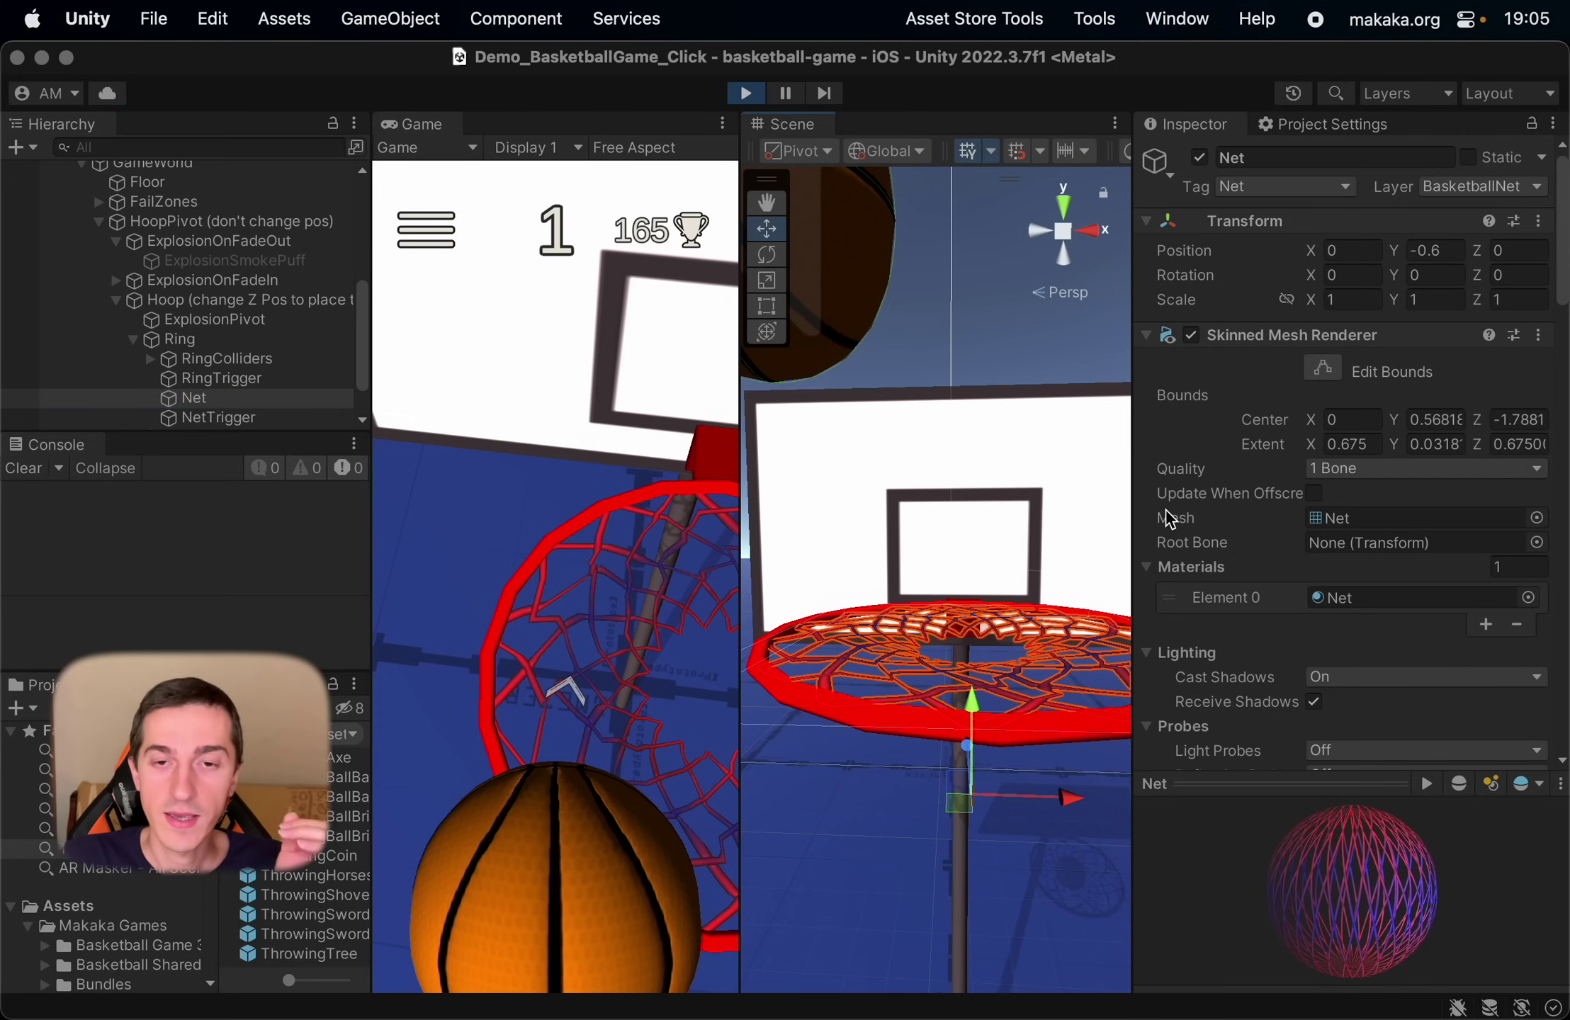
{"action": "scroll", "coordinate": [1247, 545], "scroll_direction": "down", "scroll_amount": 10}
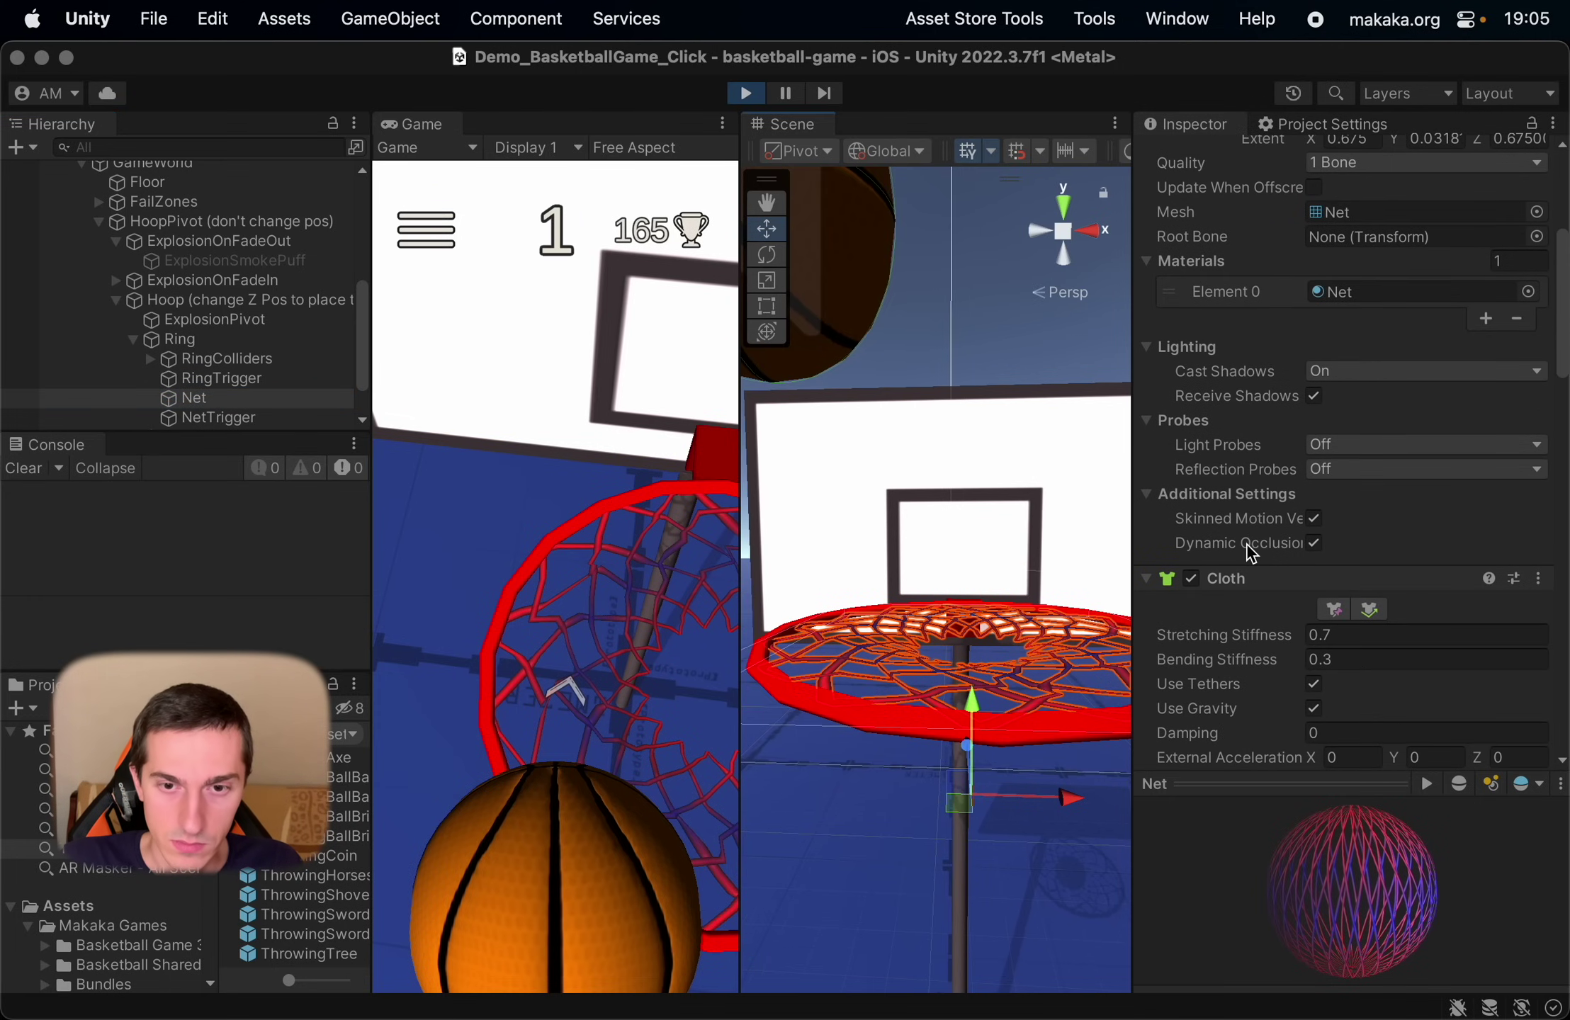
{"action": "scroll", "coordinate": [1236, 594], "scroll_direction": "up", "scroll_amount": 5}
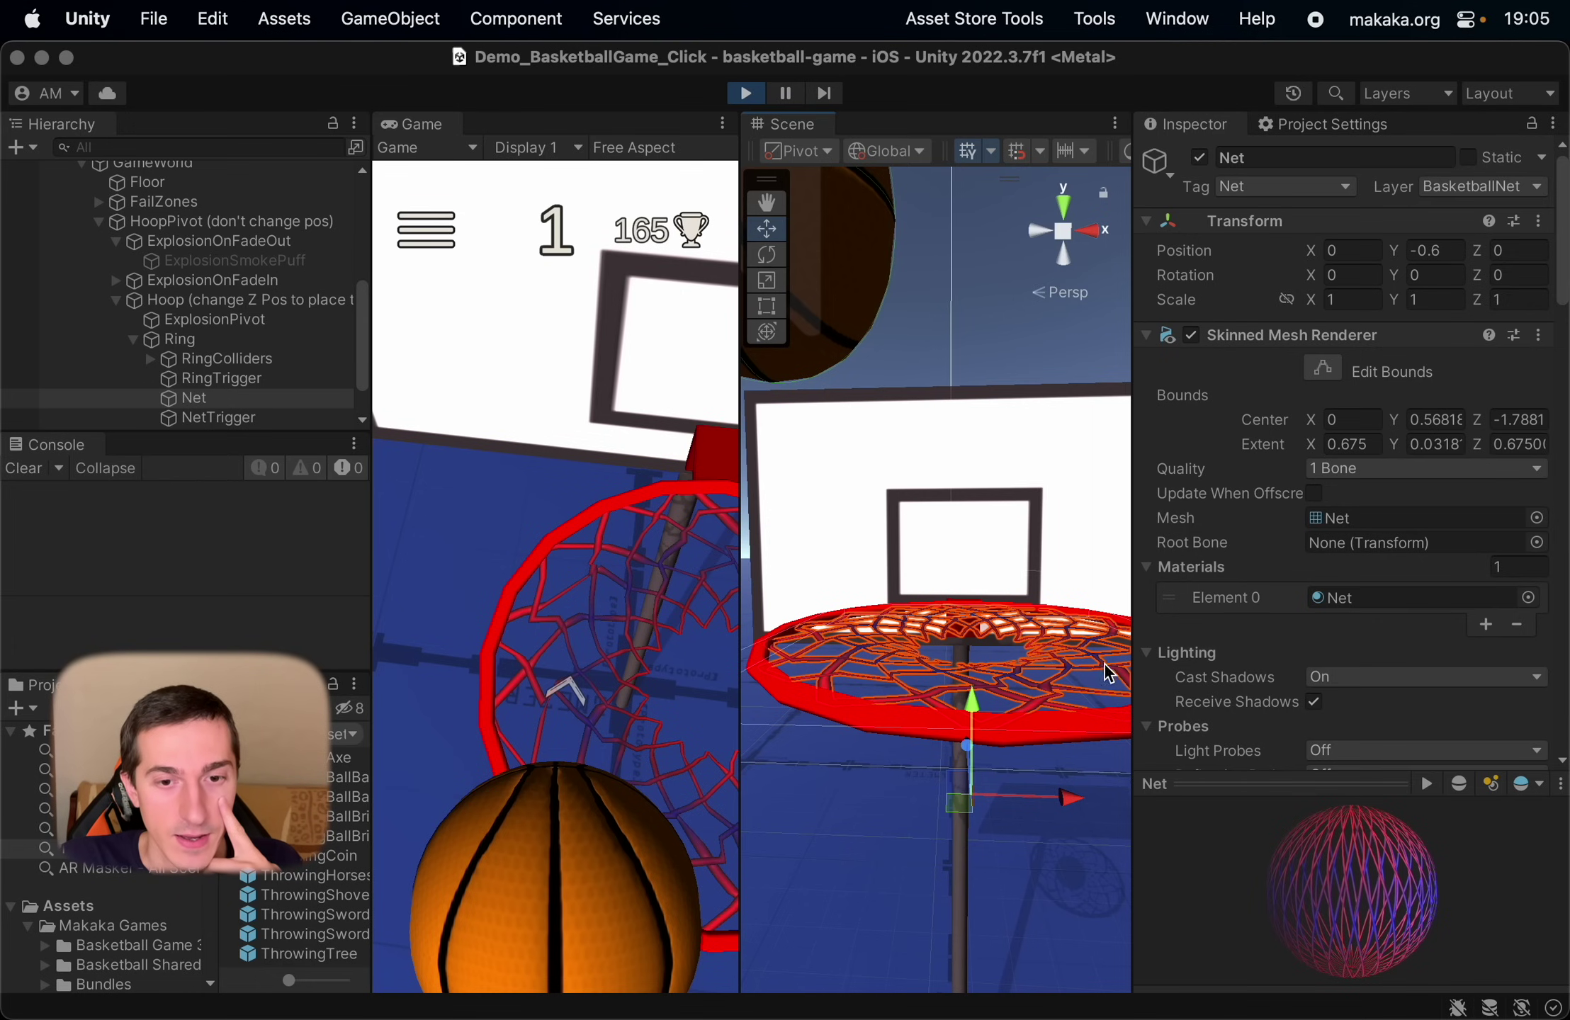
{"action": "middle_click_drag", "start_coordinate": [1106, 665], "coordinate": [845, 691]}
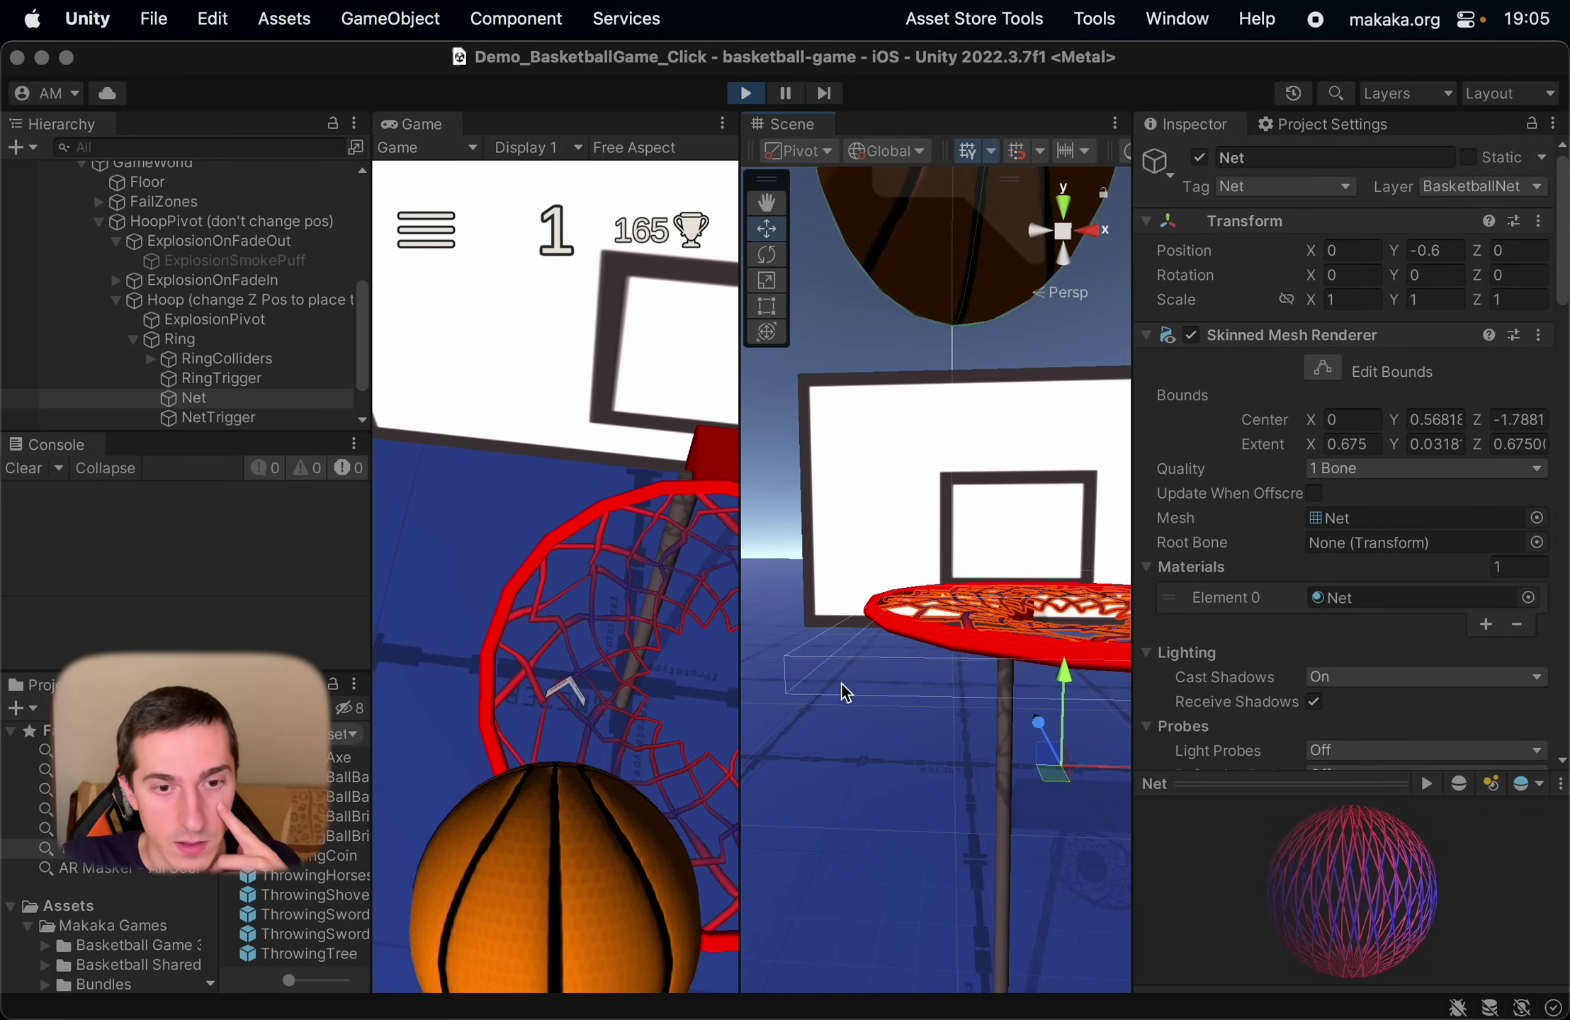
{"action": "left_click", "coordinate": [1340, 445]}
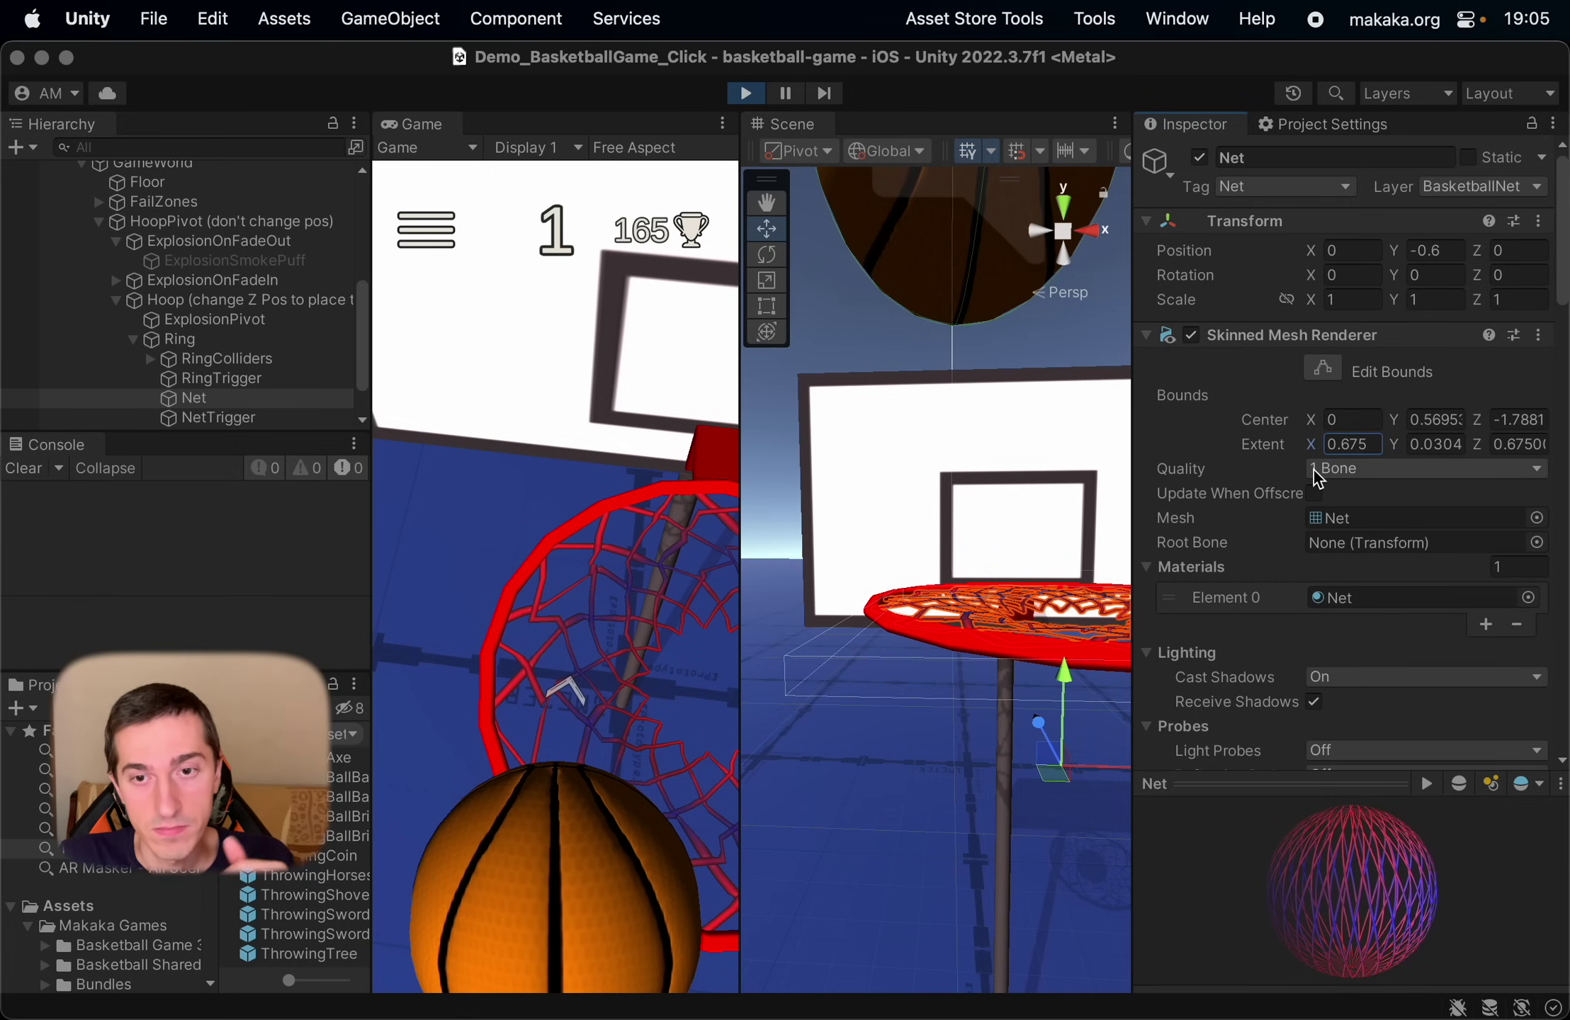
{"action": "left_click", "coordinate": [1426, 444]}
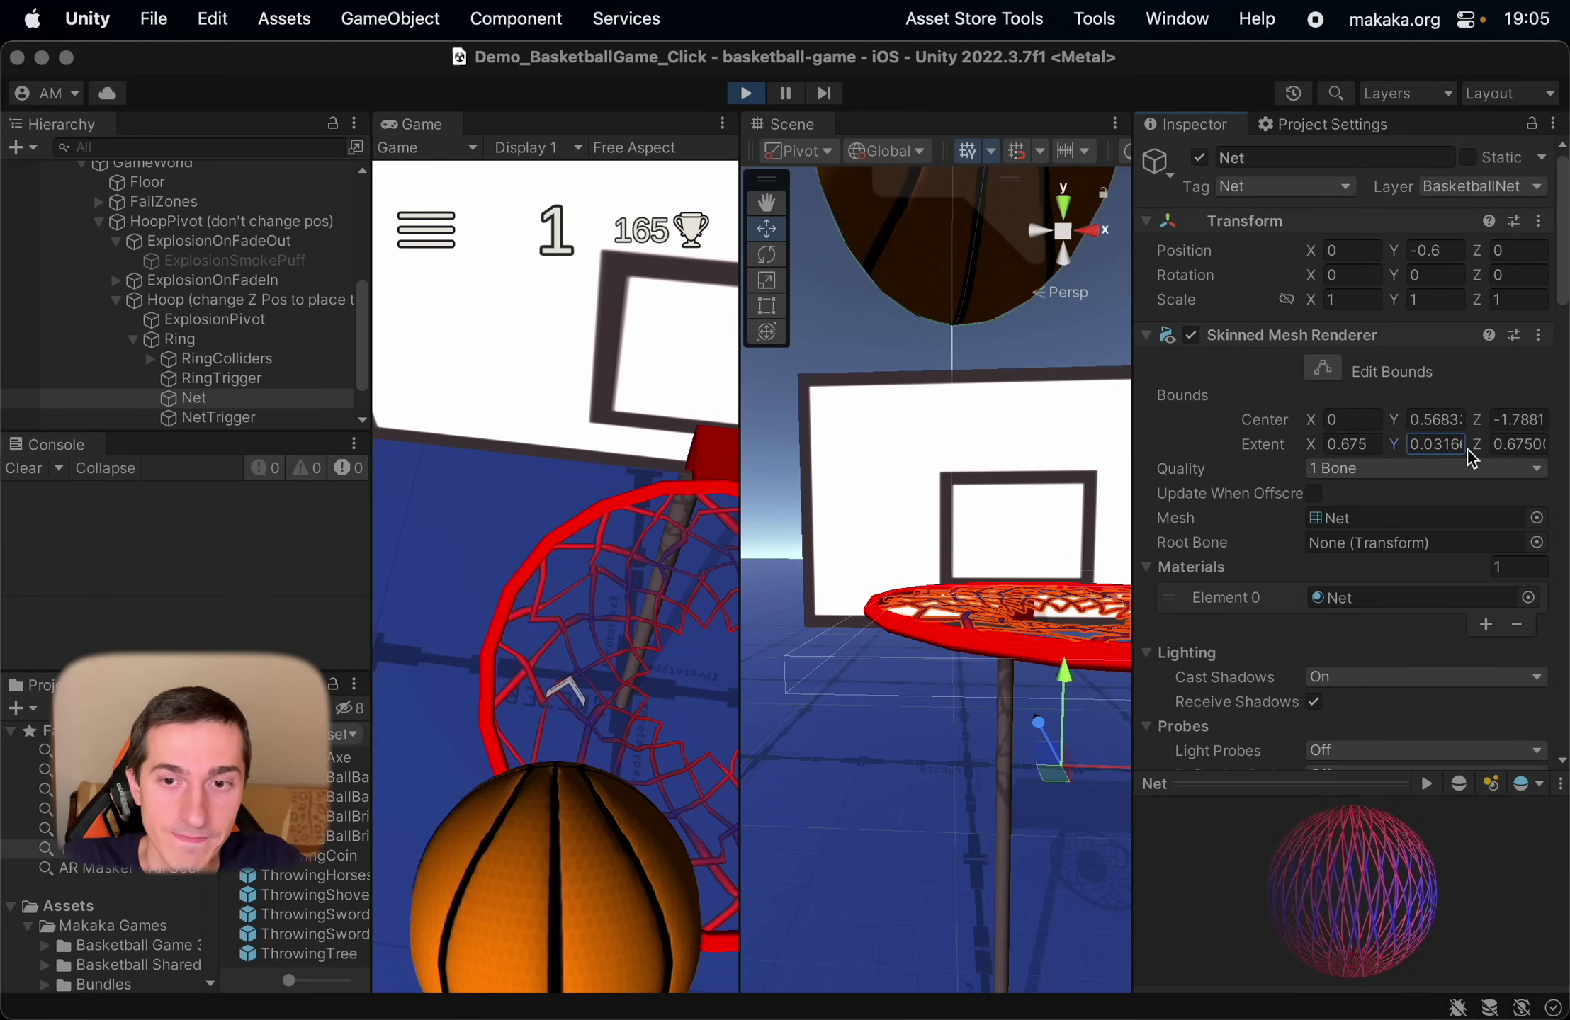
{"action": "left_click", "coordinate": [1514, 445]}
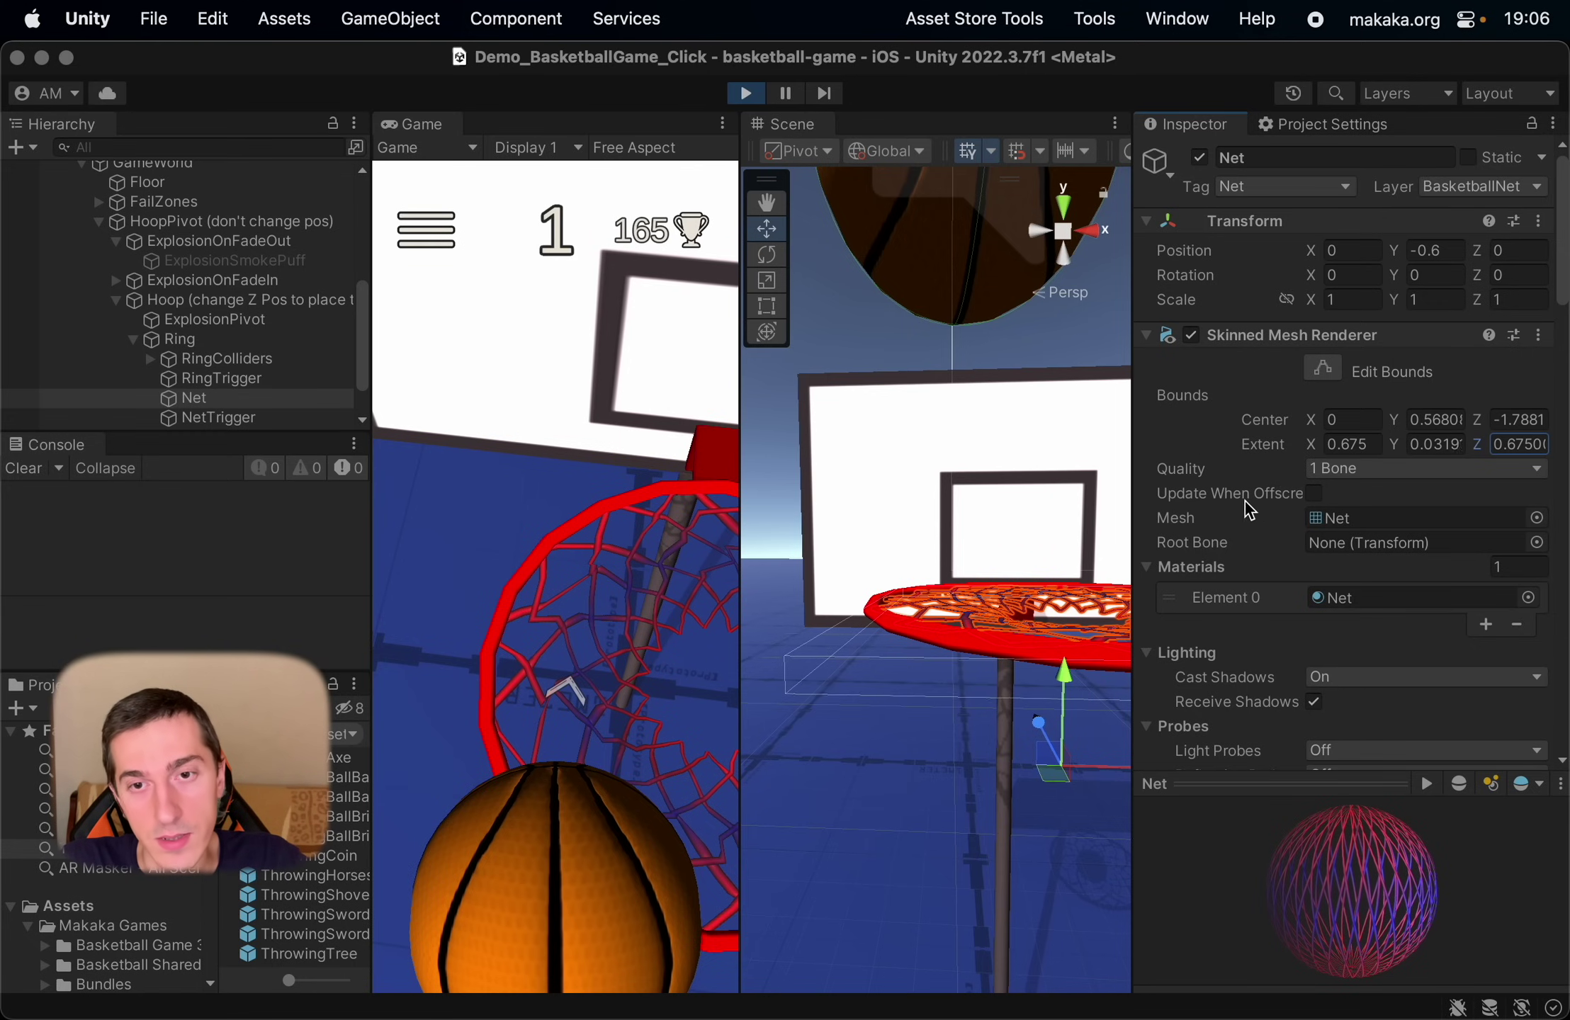
Scrub the bounds Extent Y down to 0.0318 so the box hugs the flattened net.
{"action": "scroll", "coordinate": [1480, 441], "scroll_direction": "down", "scroll_amount": 5}
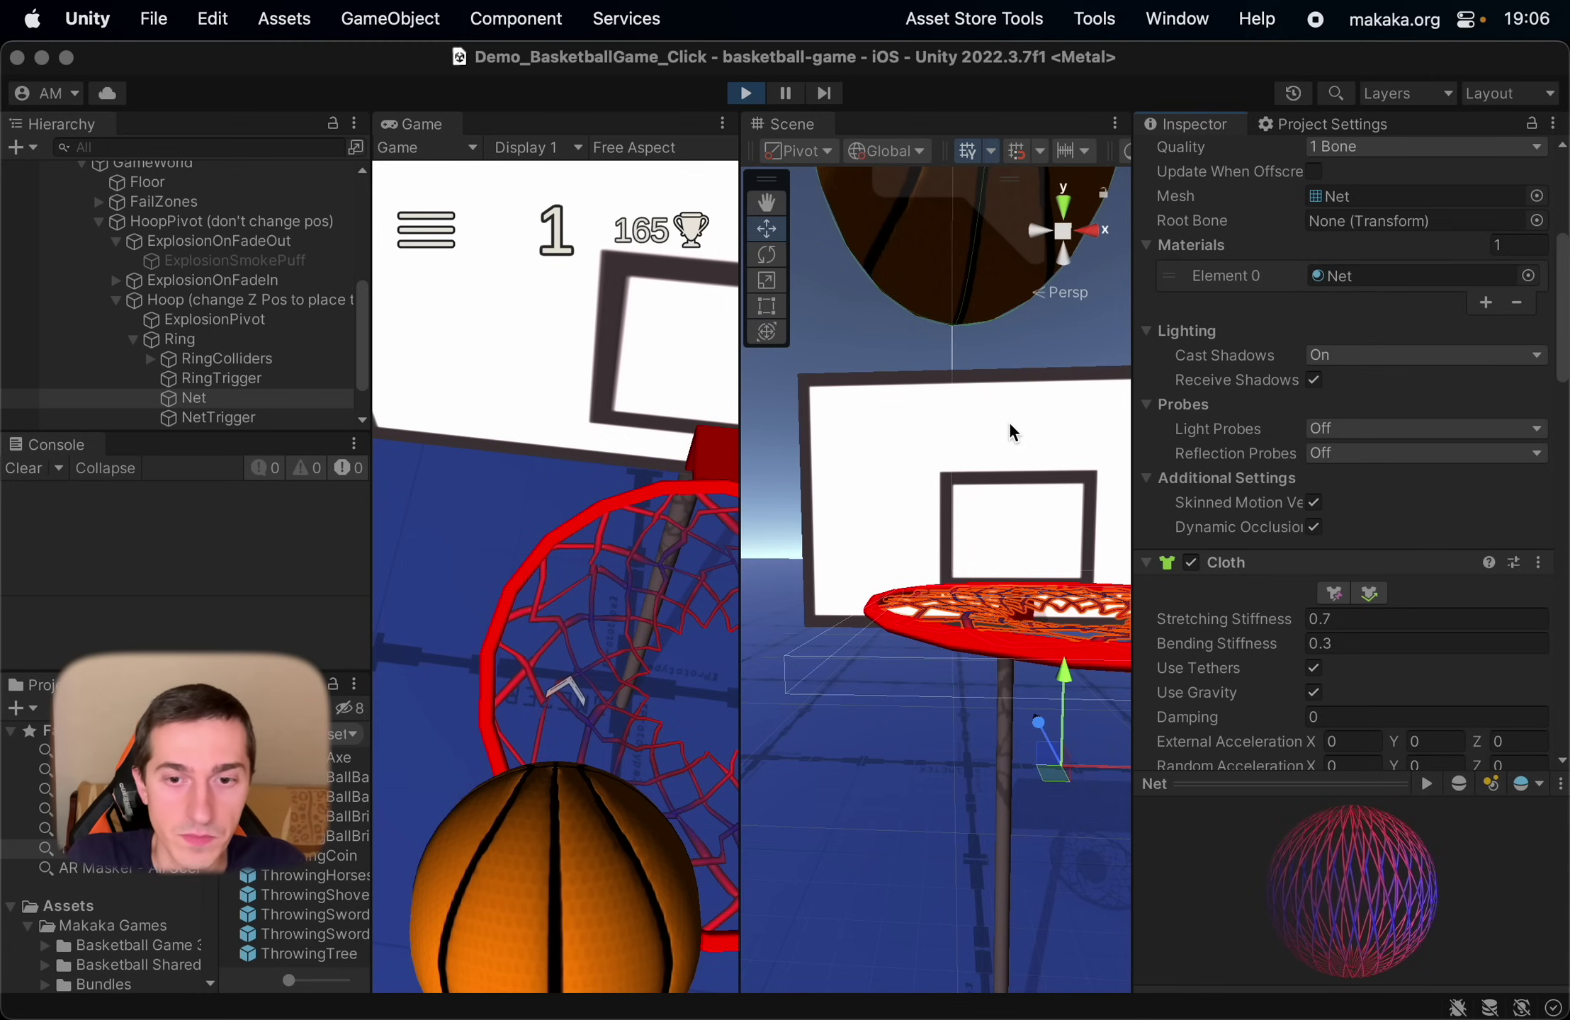
{"action": "scroll", "coordinate": [1346, 426], "scroll_direction": "up", "scroll_amount": 5}
{"action": "left_click", "coordinate": [1326, 402]}
{"action": "left_click", "coordinate": [1394, 411]}
{"action": "mouse_move", "coordinate": [1396, 411]}
{"action": "left_mouse_down"}
{"action": "mouse_move", "coordinate": [1495, 405]}
{"action": "mouse_move", "coordinate": [1325, 406]}
{"action": "mouse_move", "coordinate": [1410, 406]}
{"action": "left_mouse_up"}
Scroll the Net's Inspector while fine-tuning the bounds centre height and Extent Y.
{"action": "scroll", "coordinate": [1241, 511], "scroll_direction": "down", "scroll_amount": 1}
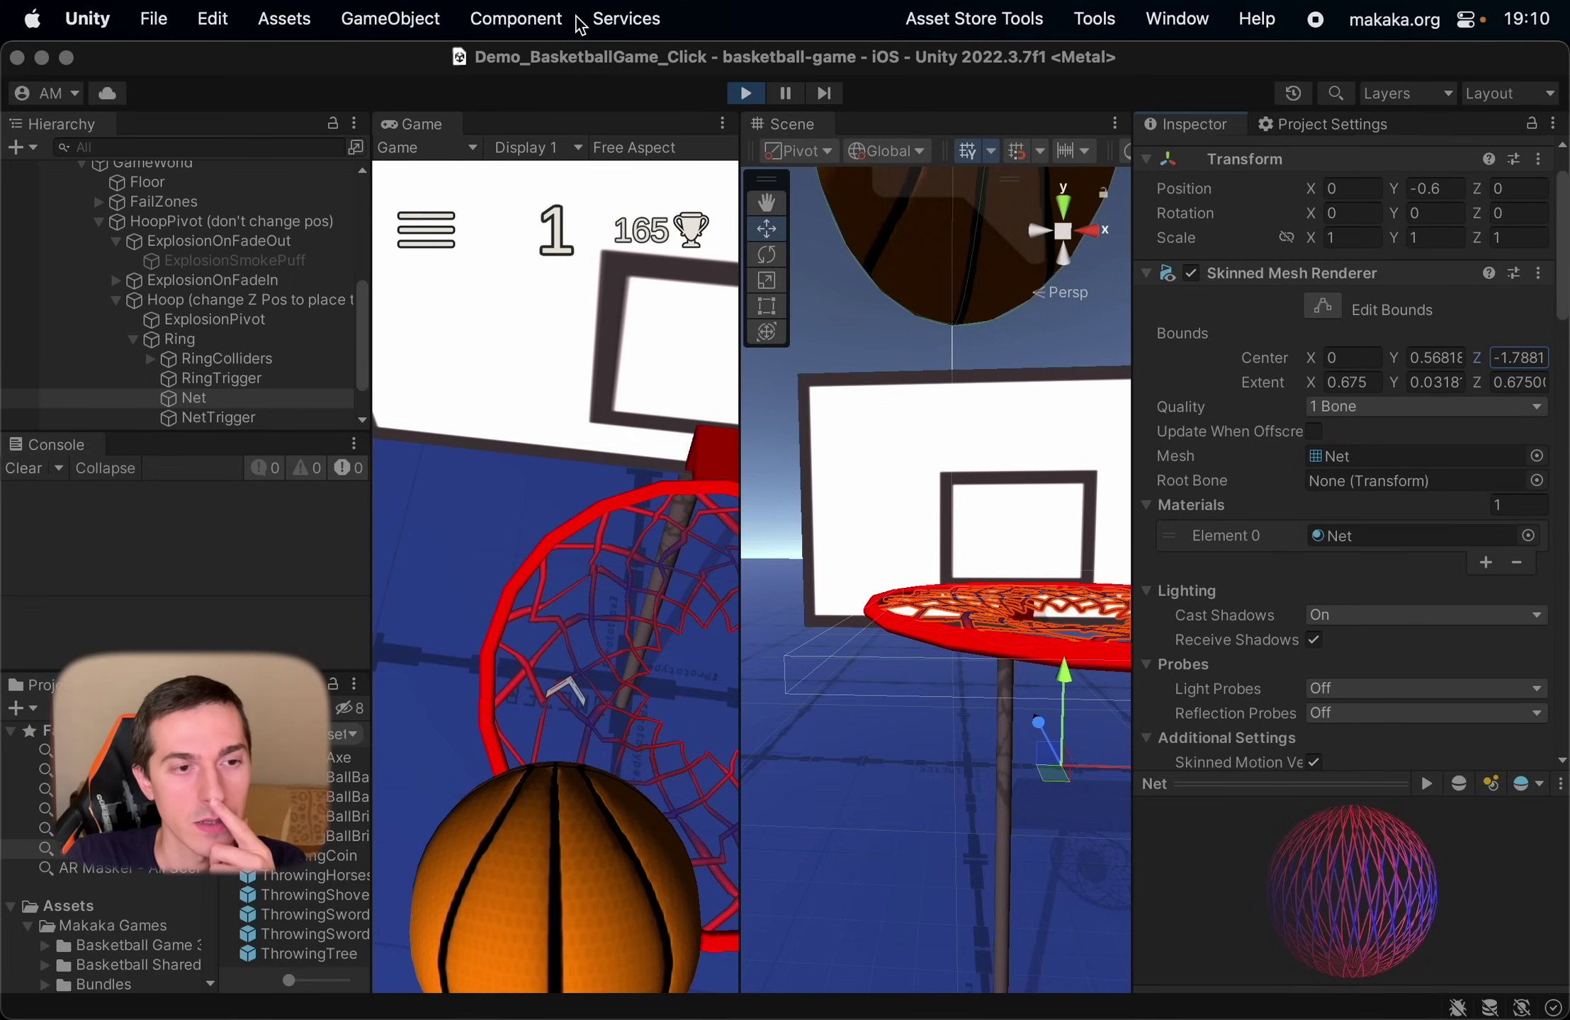
Scroll the Net's Inspector down to the Cloth component's sphere colliders.
{"action": "scroll", "coordinate": [1296, 490], "scroll_direction": "down", "scroll_amount": 10}
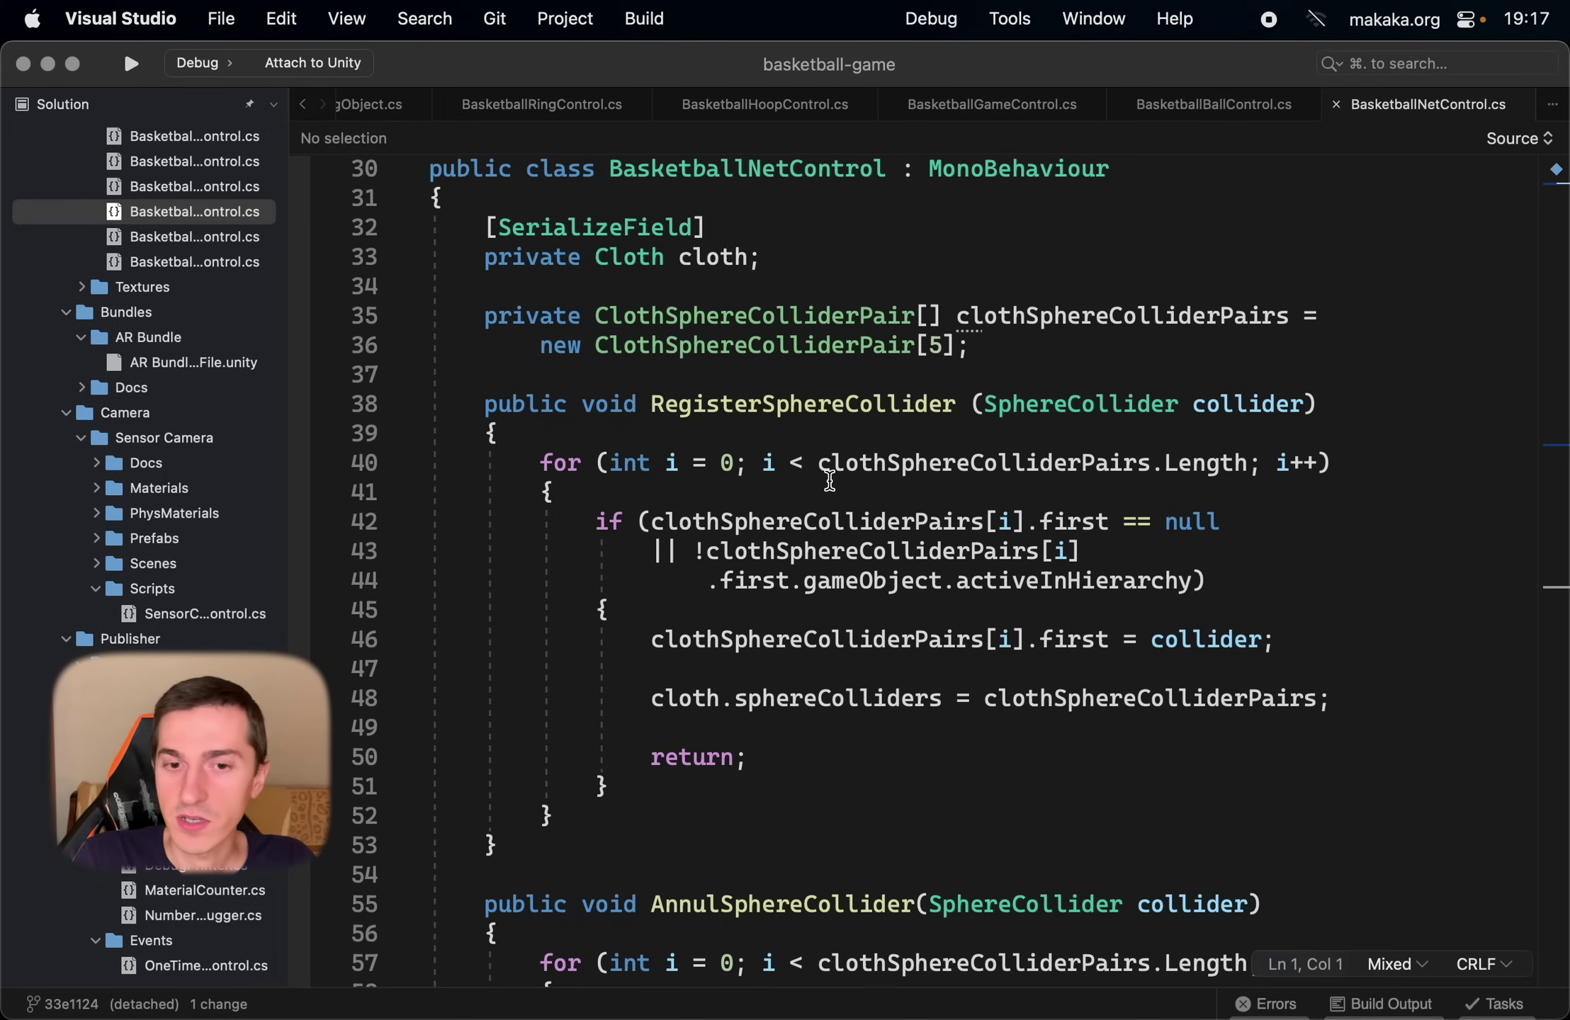
Read RegisterSphereCollider in BasketballNetControl.cs, placing the cursor at the end of line 48.
{"action": "mouse_move", "coordinate": [1004, 463]}
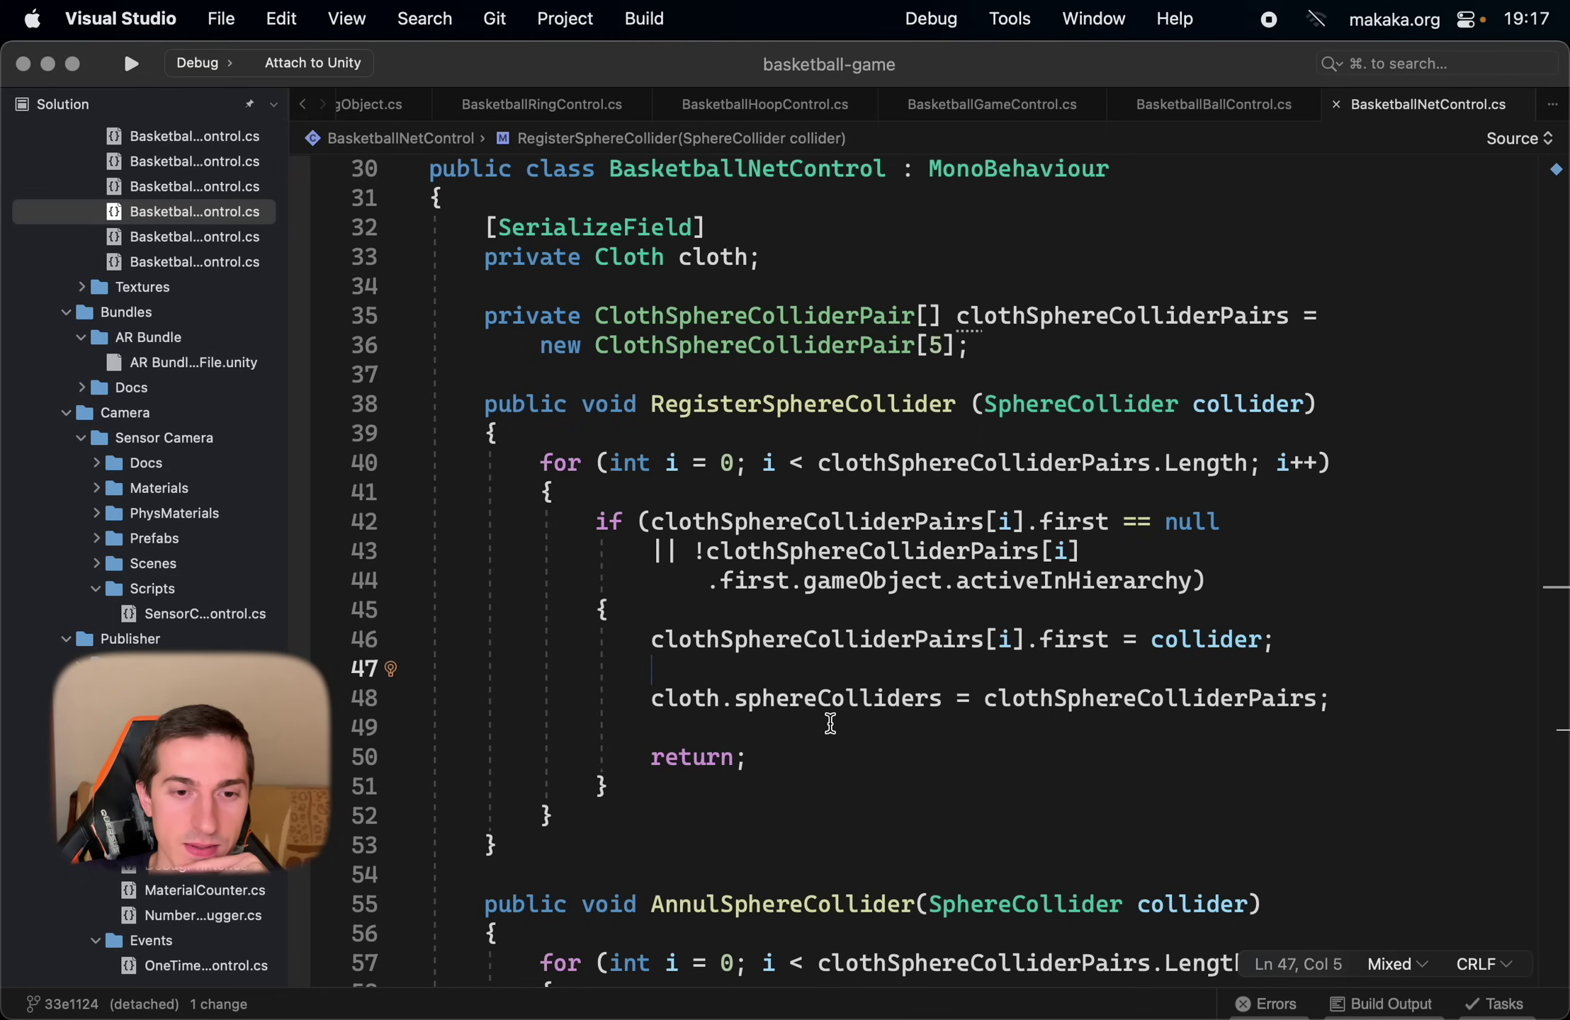
{"action": "mouse_move", "coordinate": [822, 698]}
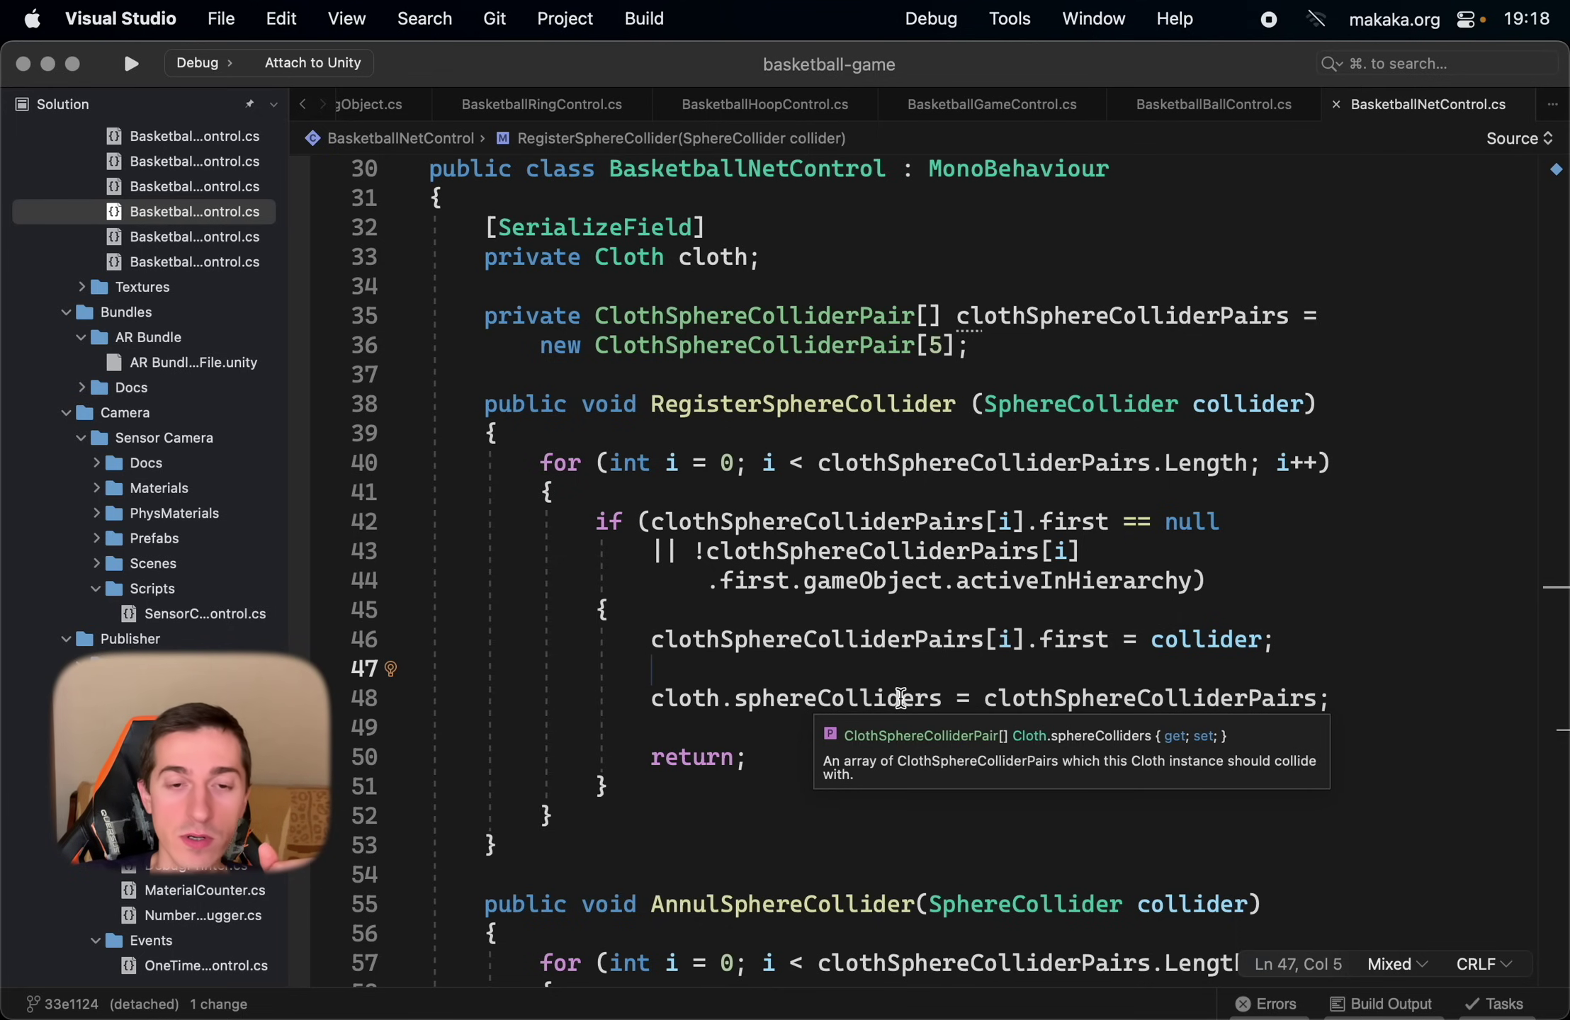
{"action": "key", "text": "Down"}
{"action": "key", "text": "super+Right"}
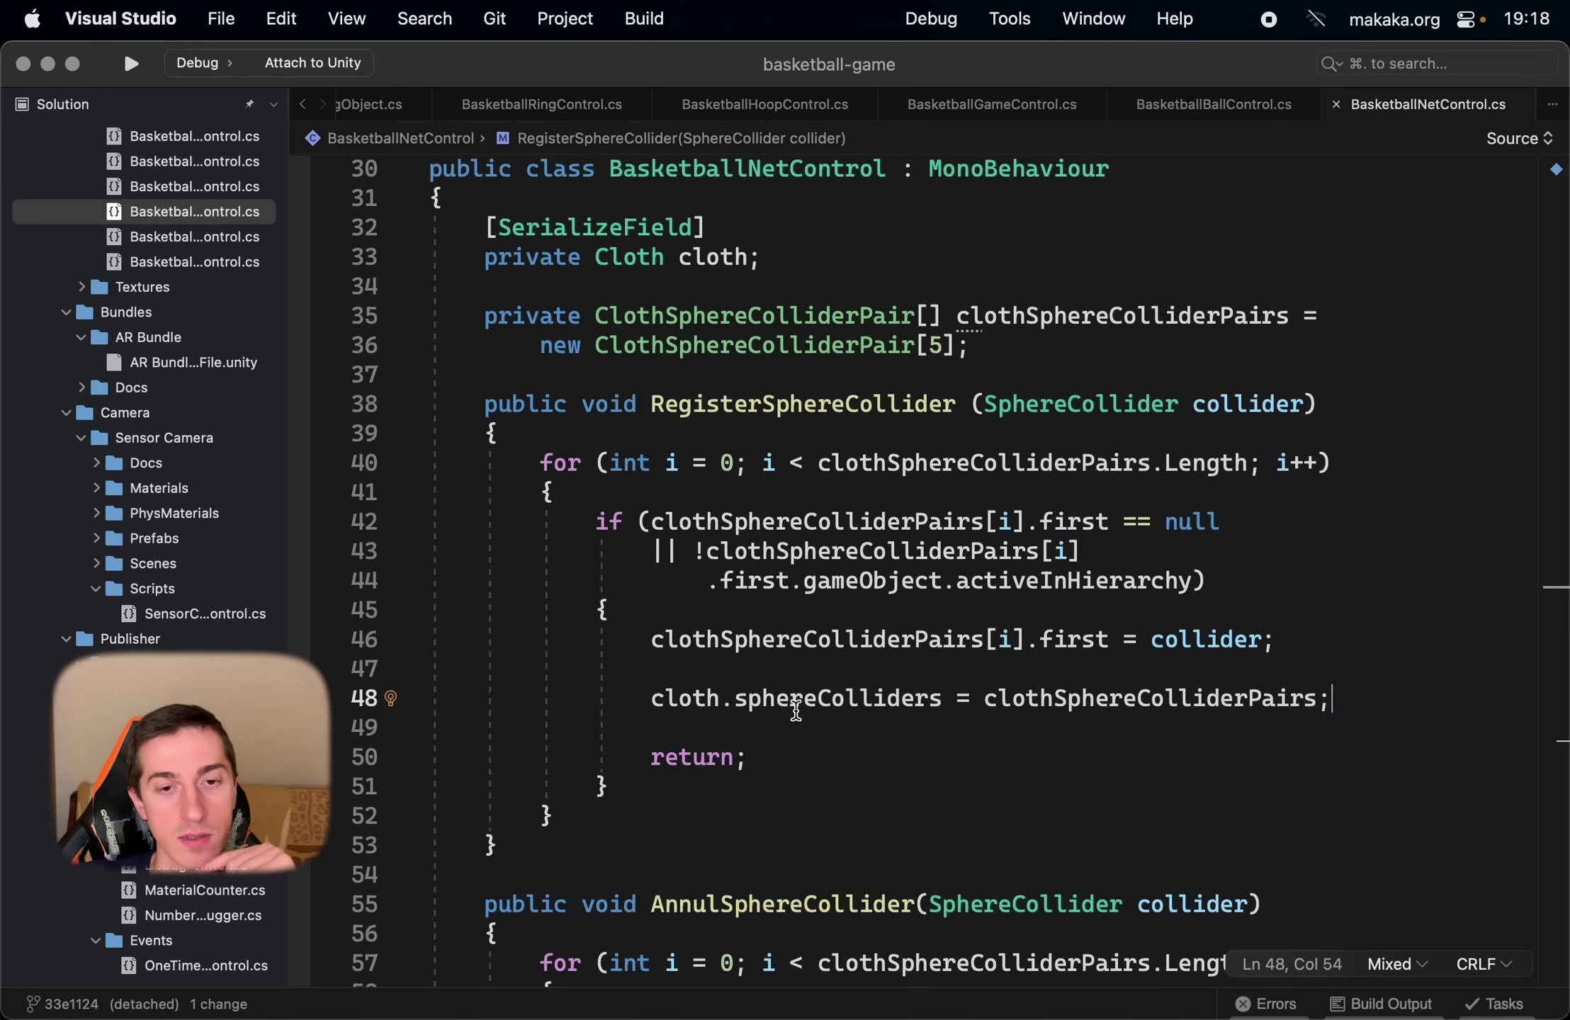
Highlight every use of clothSphereColliderPairs, then clear the highlights.
{"action": "mouse_move", "coordinate": [1176, 698]}
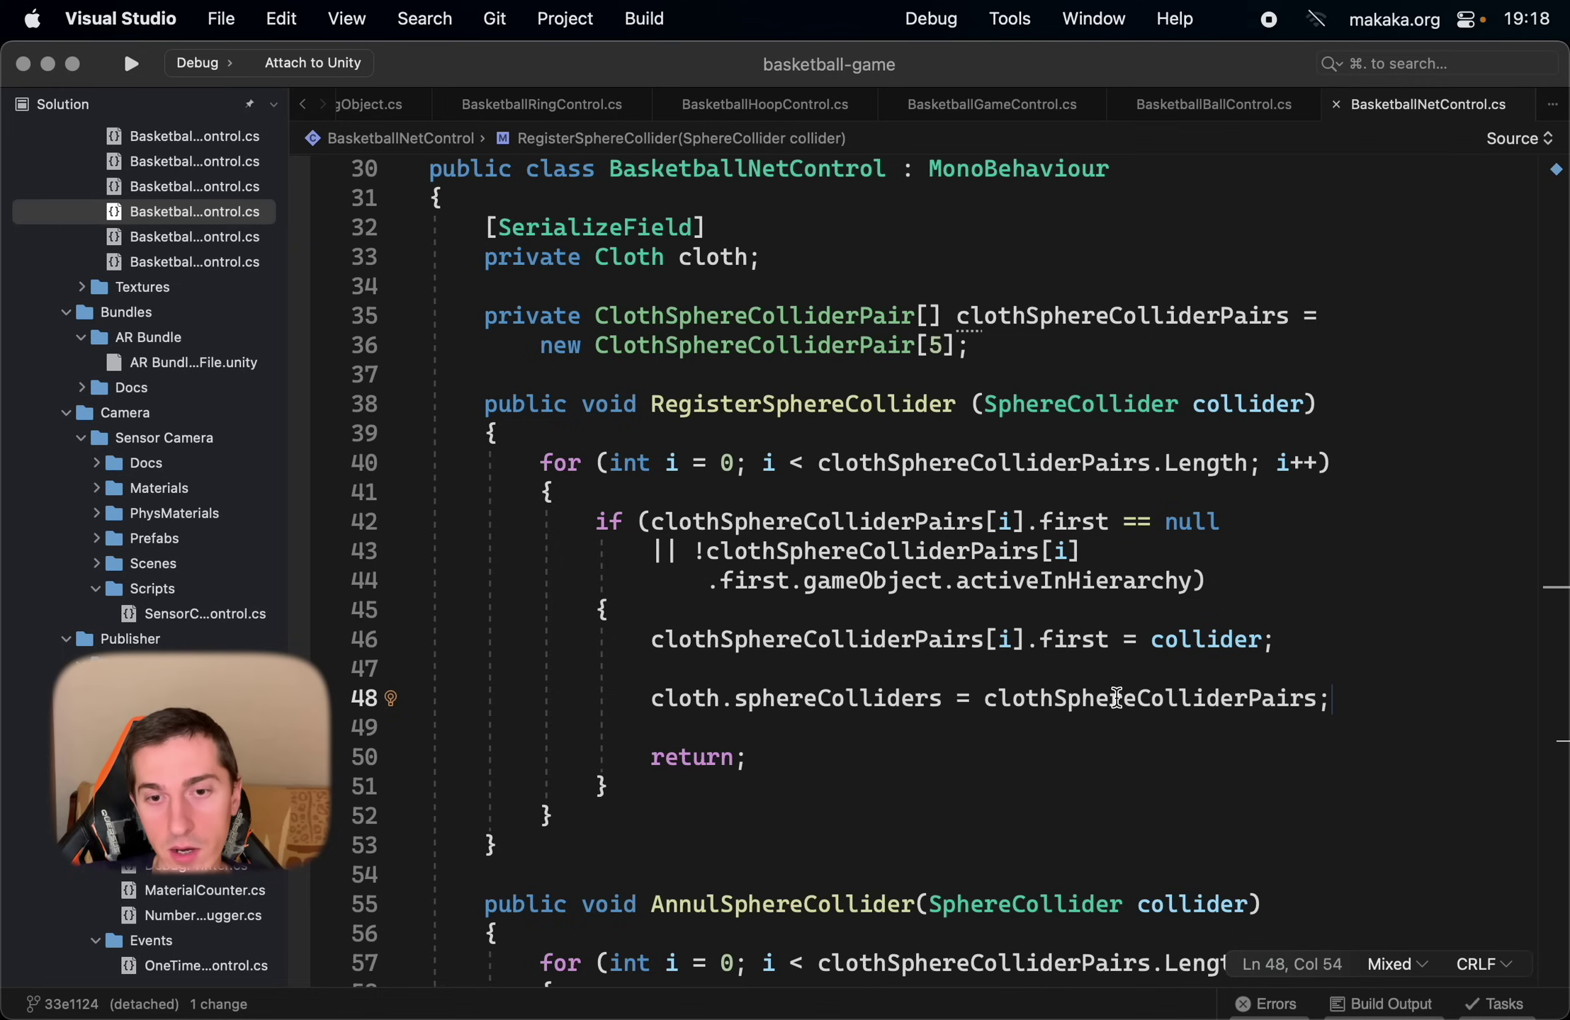
{"action": "double_click", "coordinate": [1116, 698]}
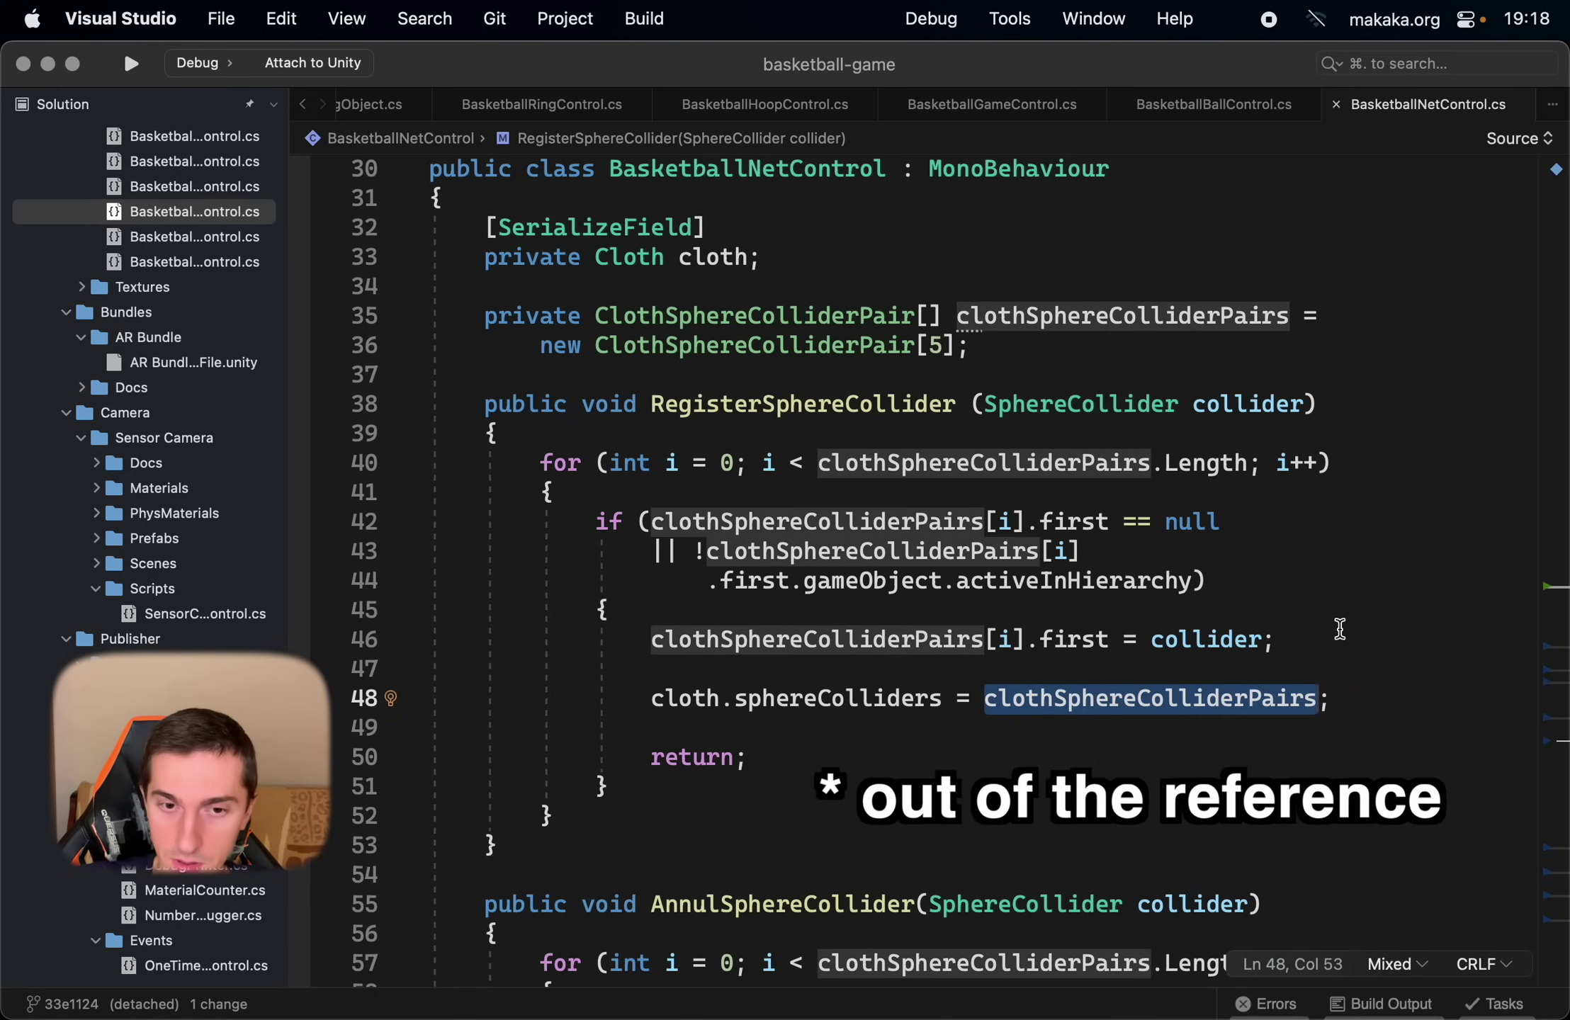
{"action": "left_click", "coordinate": [1336, 629]}
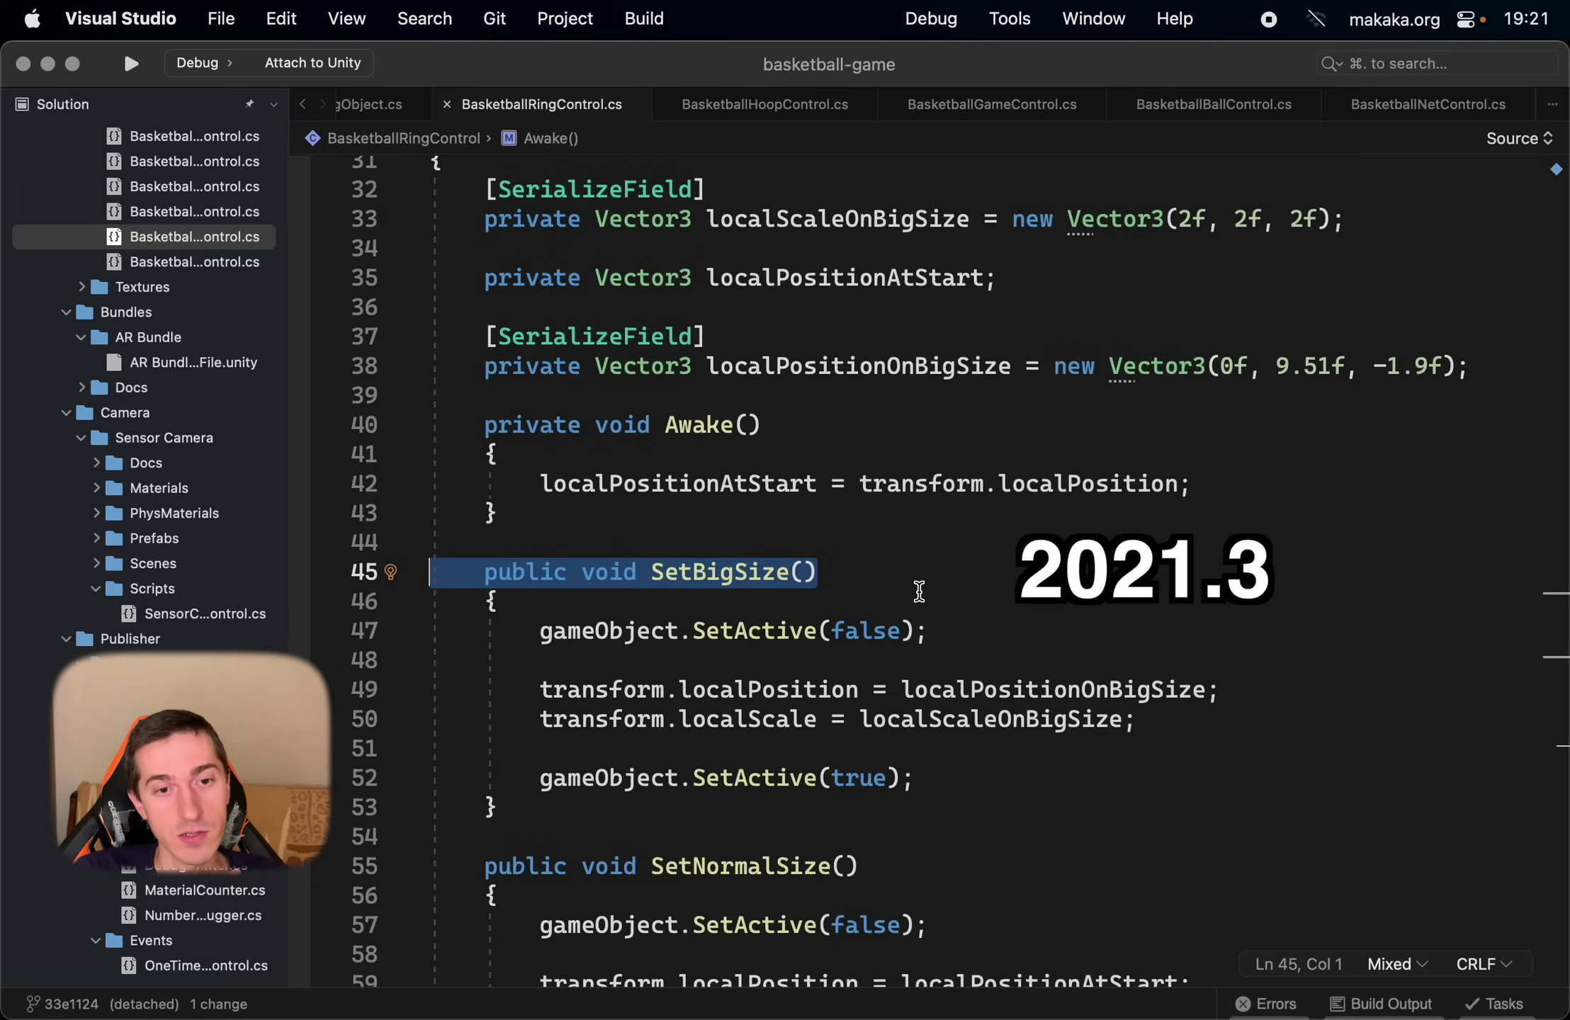
Read the old SetBigSize body, briefly selecting the line that reactivates the ring.
{"action": "left_click", "coordinate": [919, 591]}
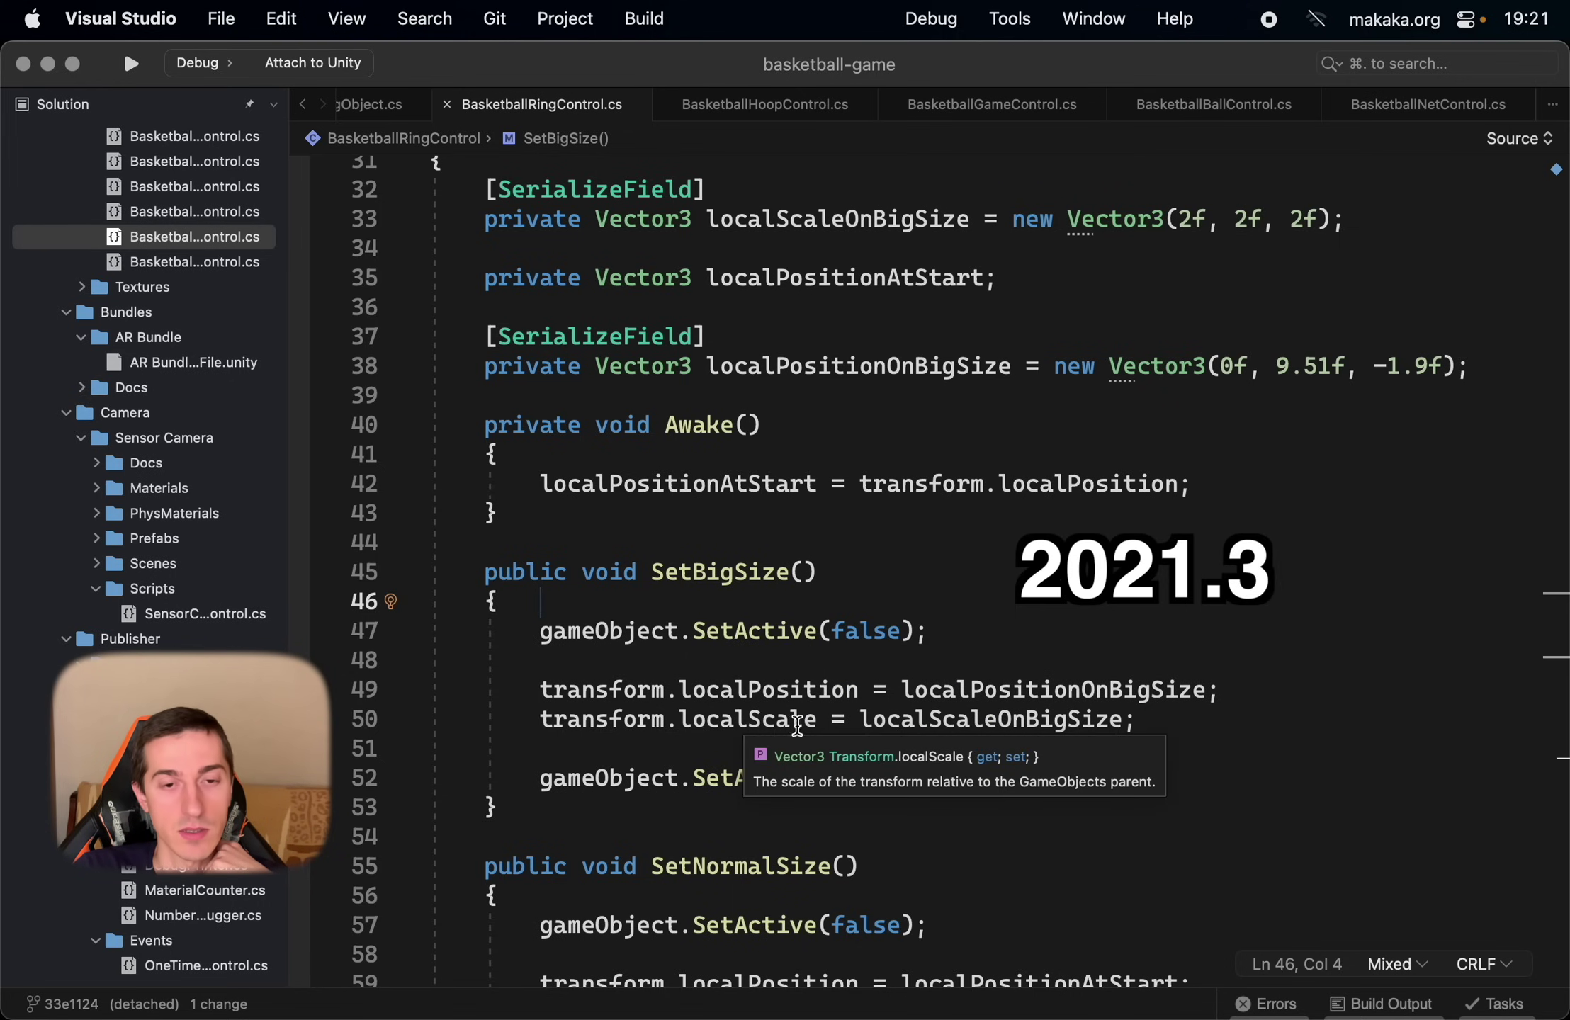
{"action": "left_click", "coordinate": [1119, 778]}
{"action": "key", "text": "shift+Home"}
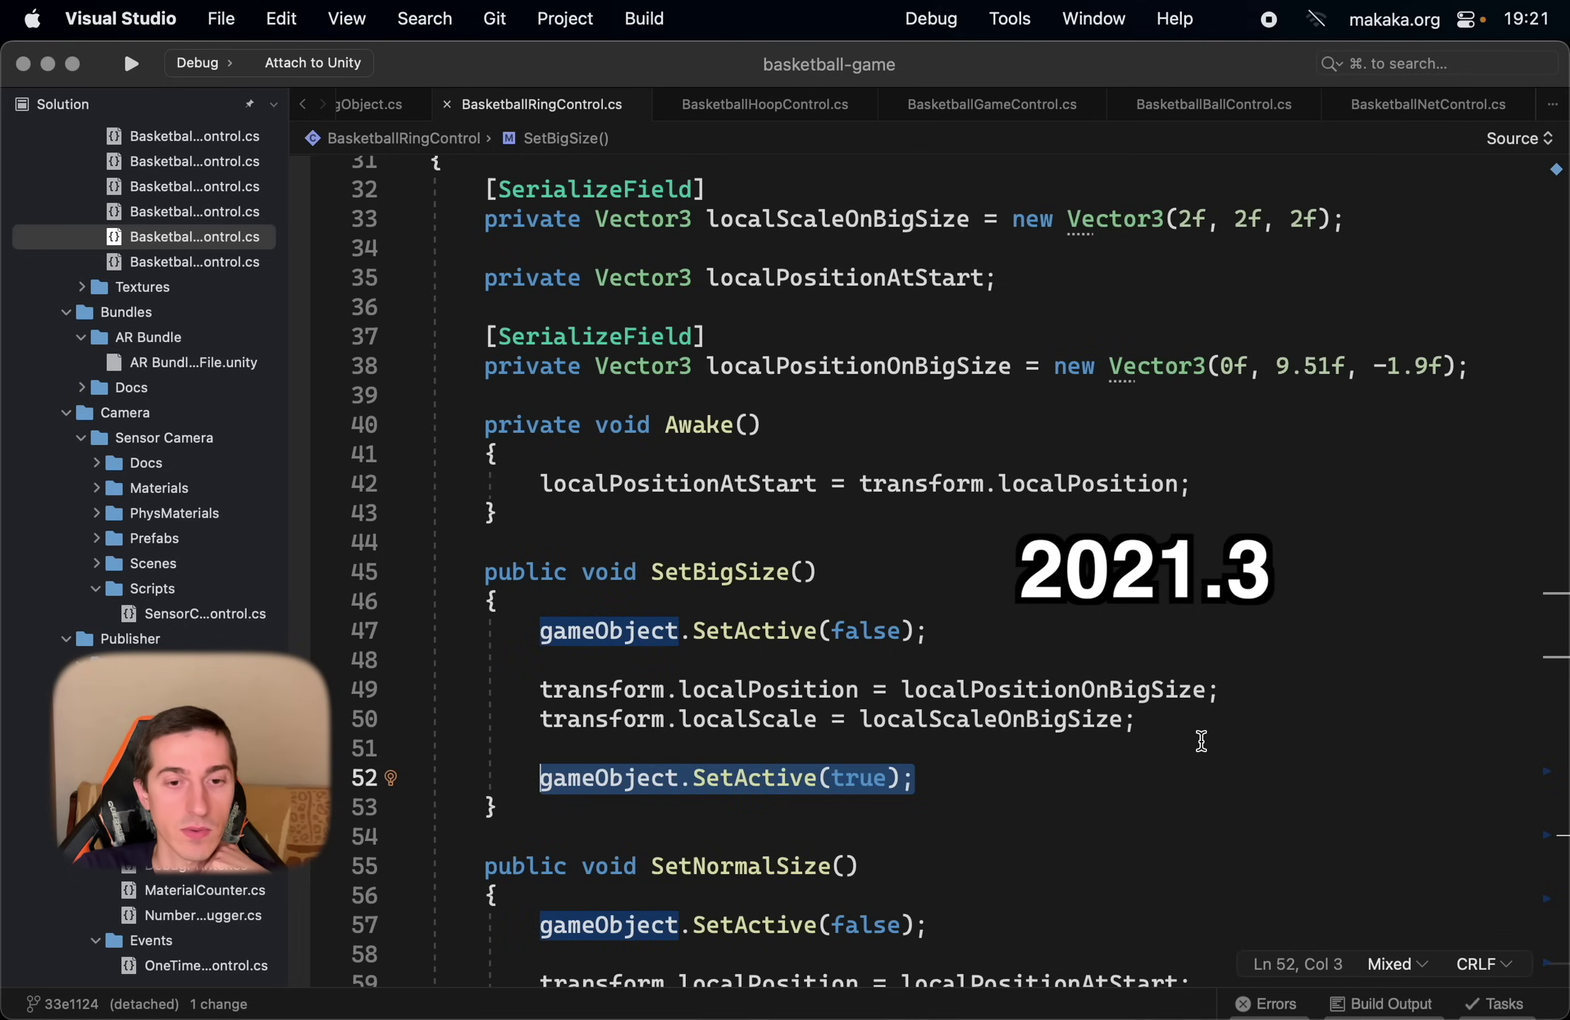
{"action": "key", "text": "Up"}
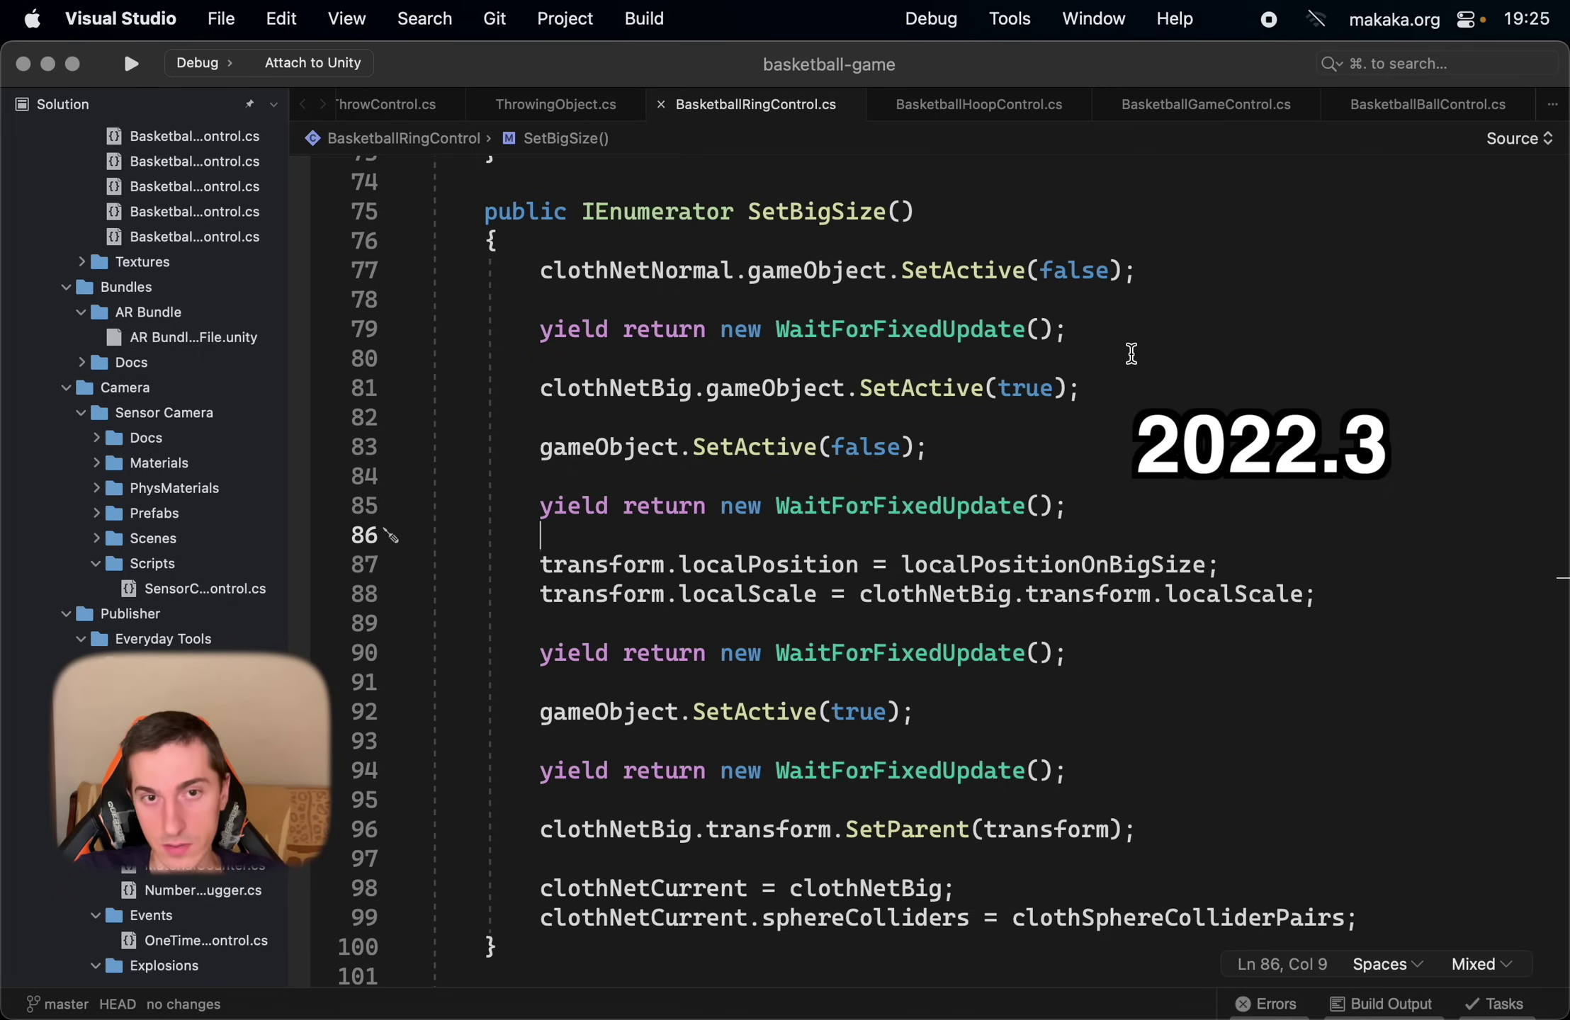
Scroll through the SetBigSize coroutine's cloth net swap and WaitForFixedUpdate yields.
{"action": "scroll", "coordinate": [920, 353], "scroll_direction": "down", "scroll_amount": 1}
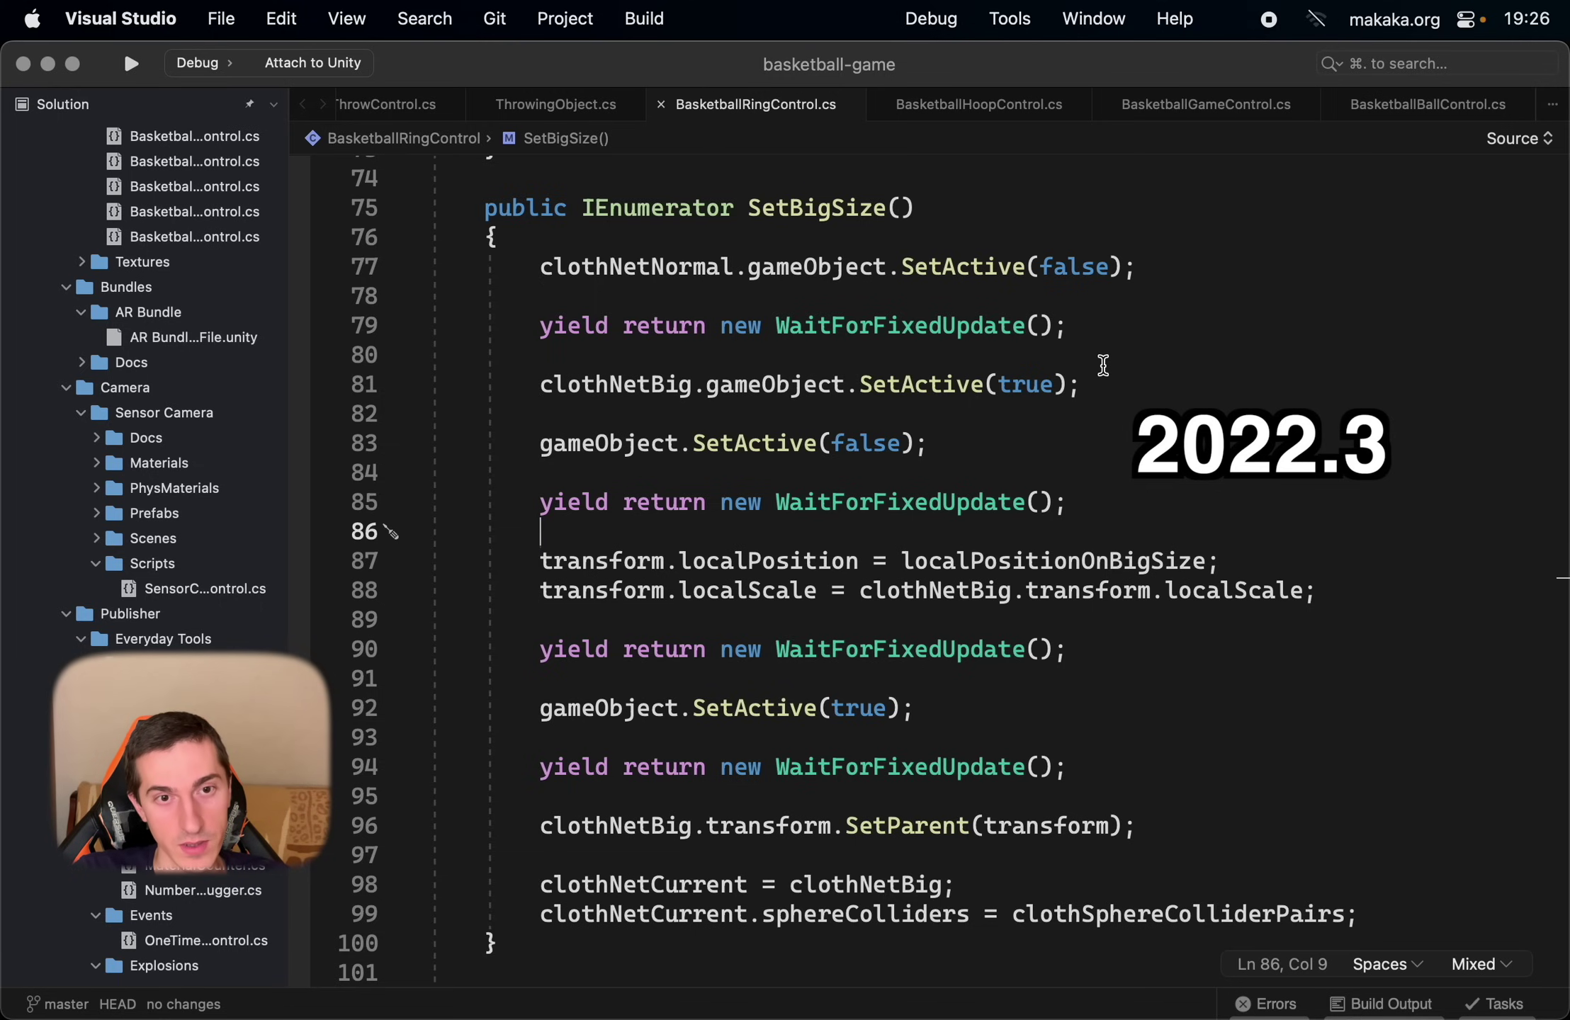
{"action": "mouse_move", "coordinate": [905, 394]}
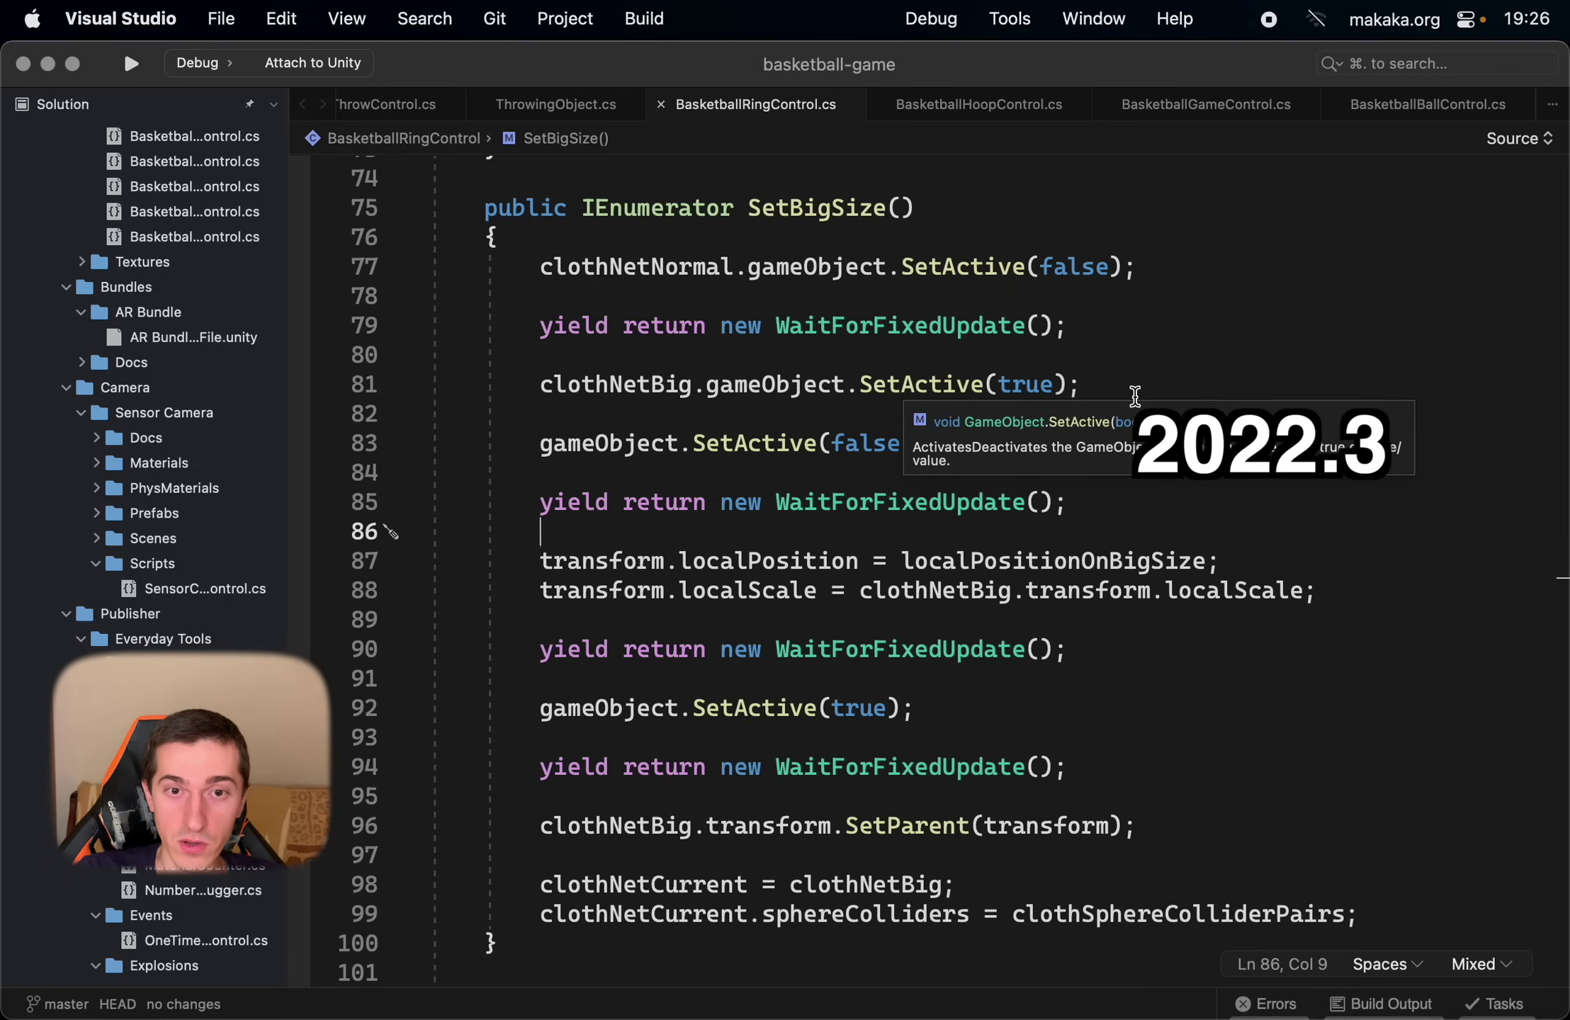
{"action": "mouse_move", "coordinate": [816, 445]}
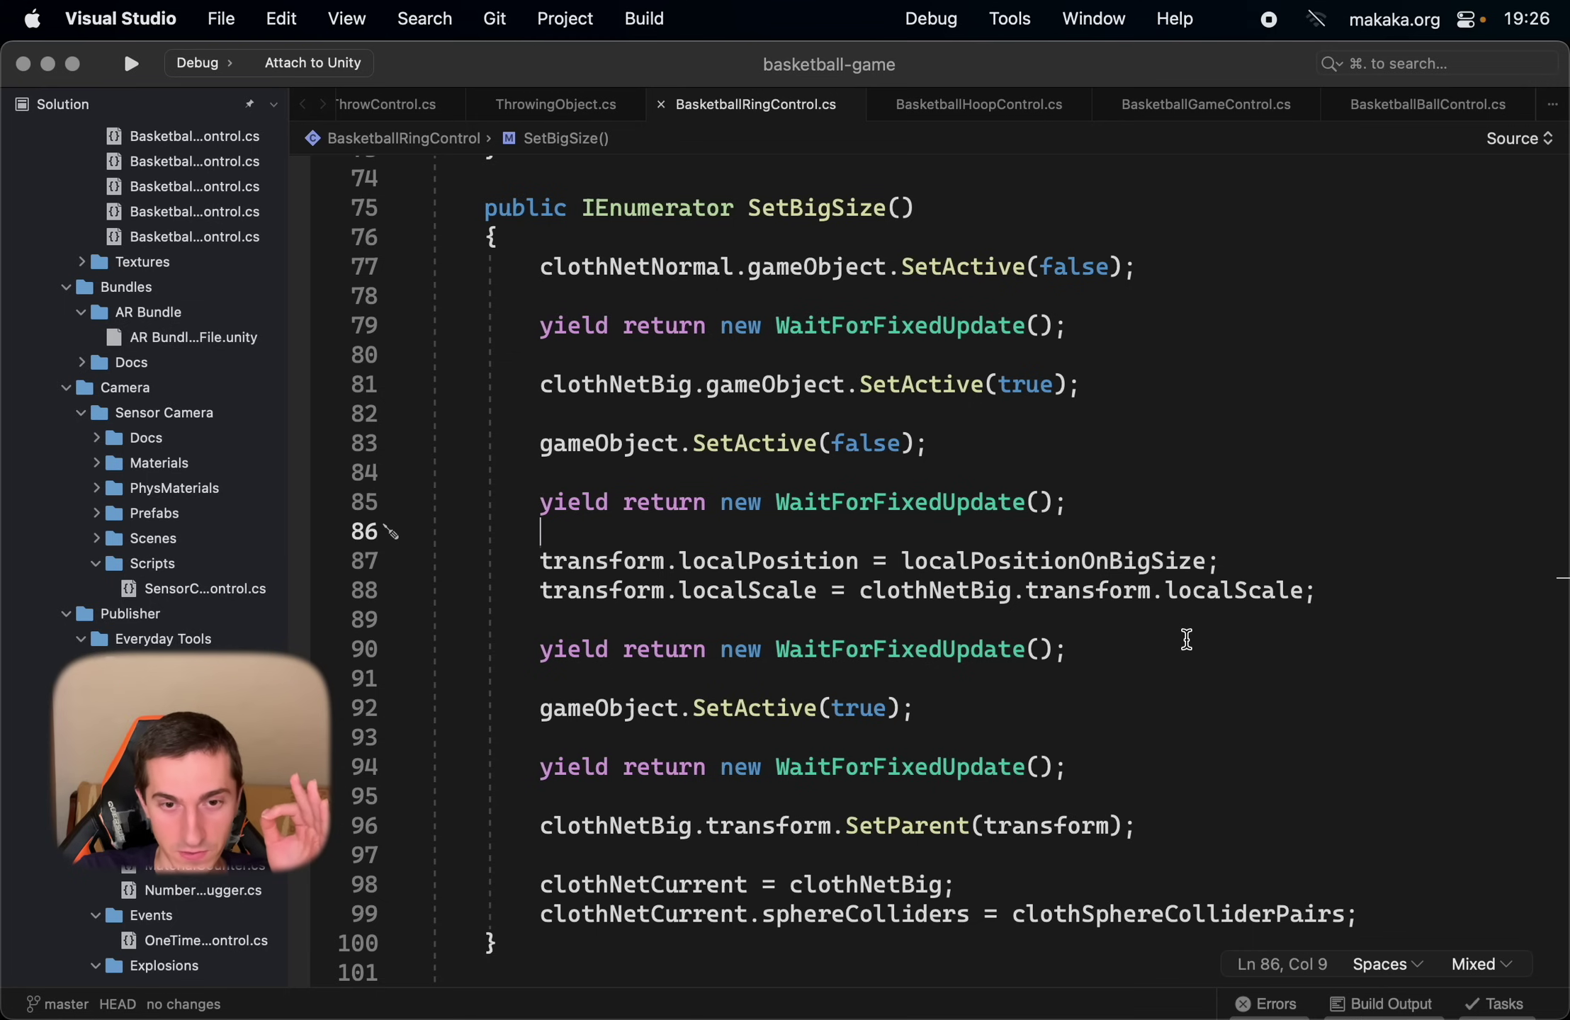
{"action": "scroll", "coordinate": [1018, 657], "scroll_direction": "down", "scroll_amount": 1}
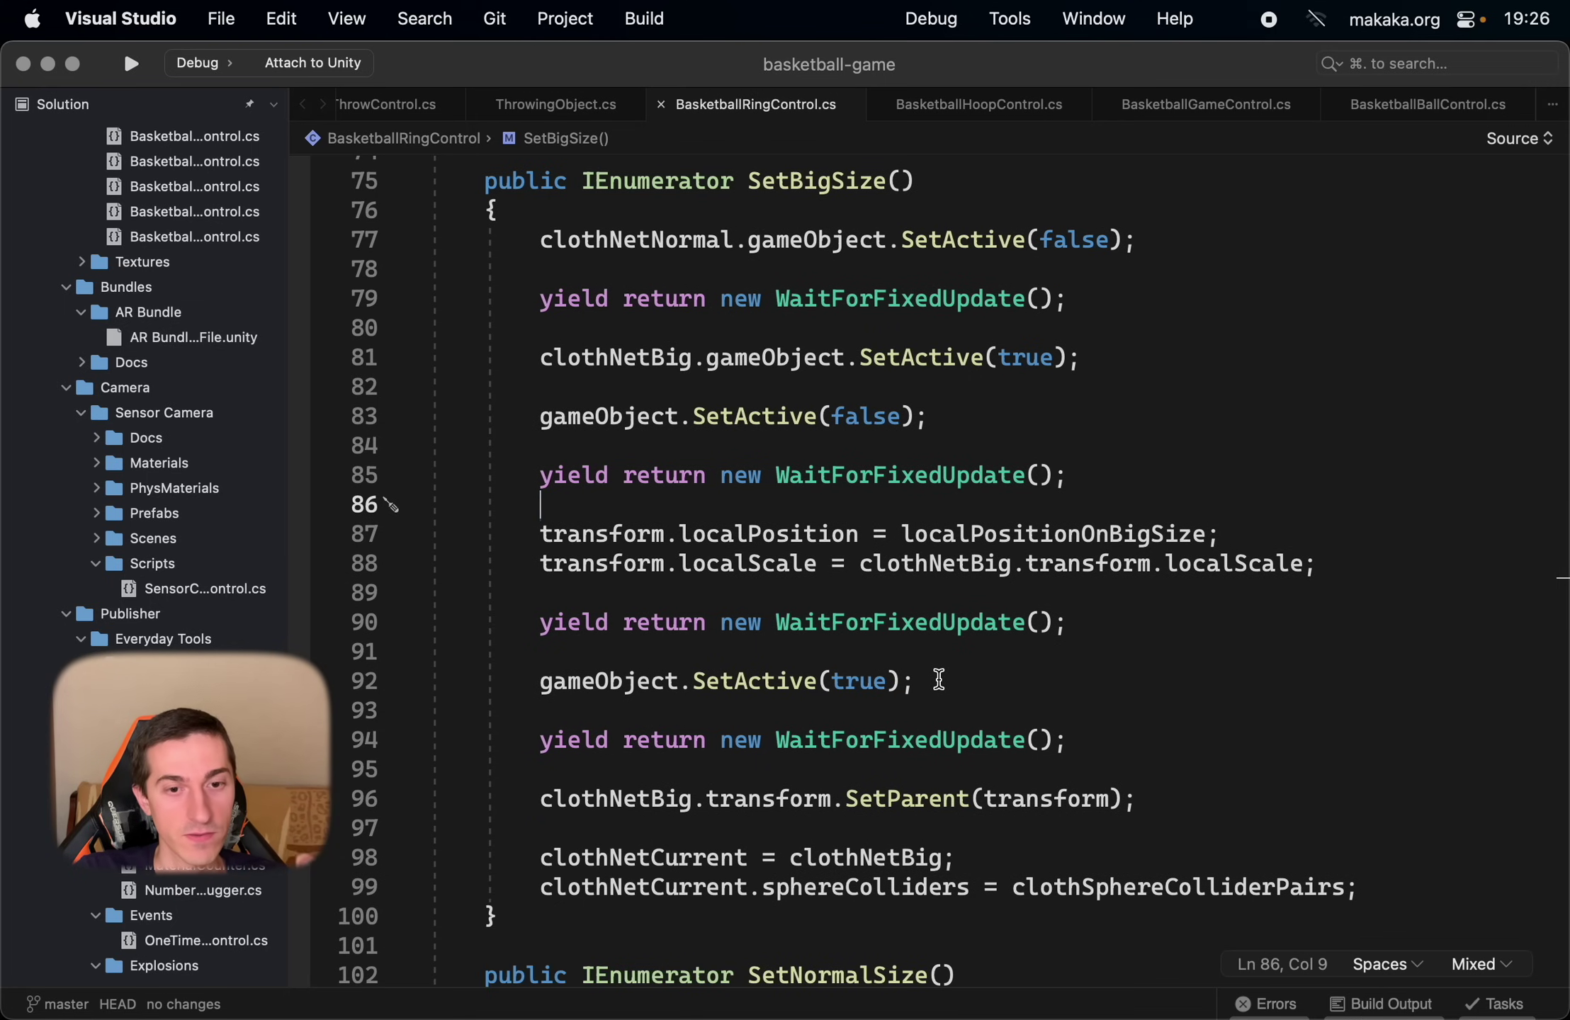
{"action": "scroll", "coordinate": [1048, 615], "scroll_direction": "down", "scroll_amount": 4}
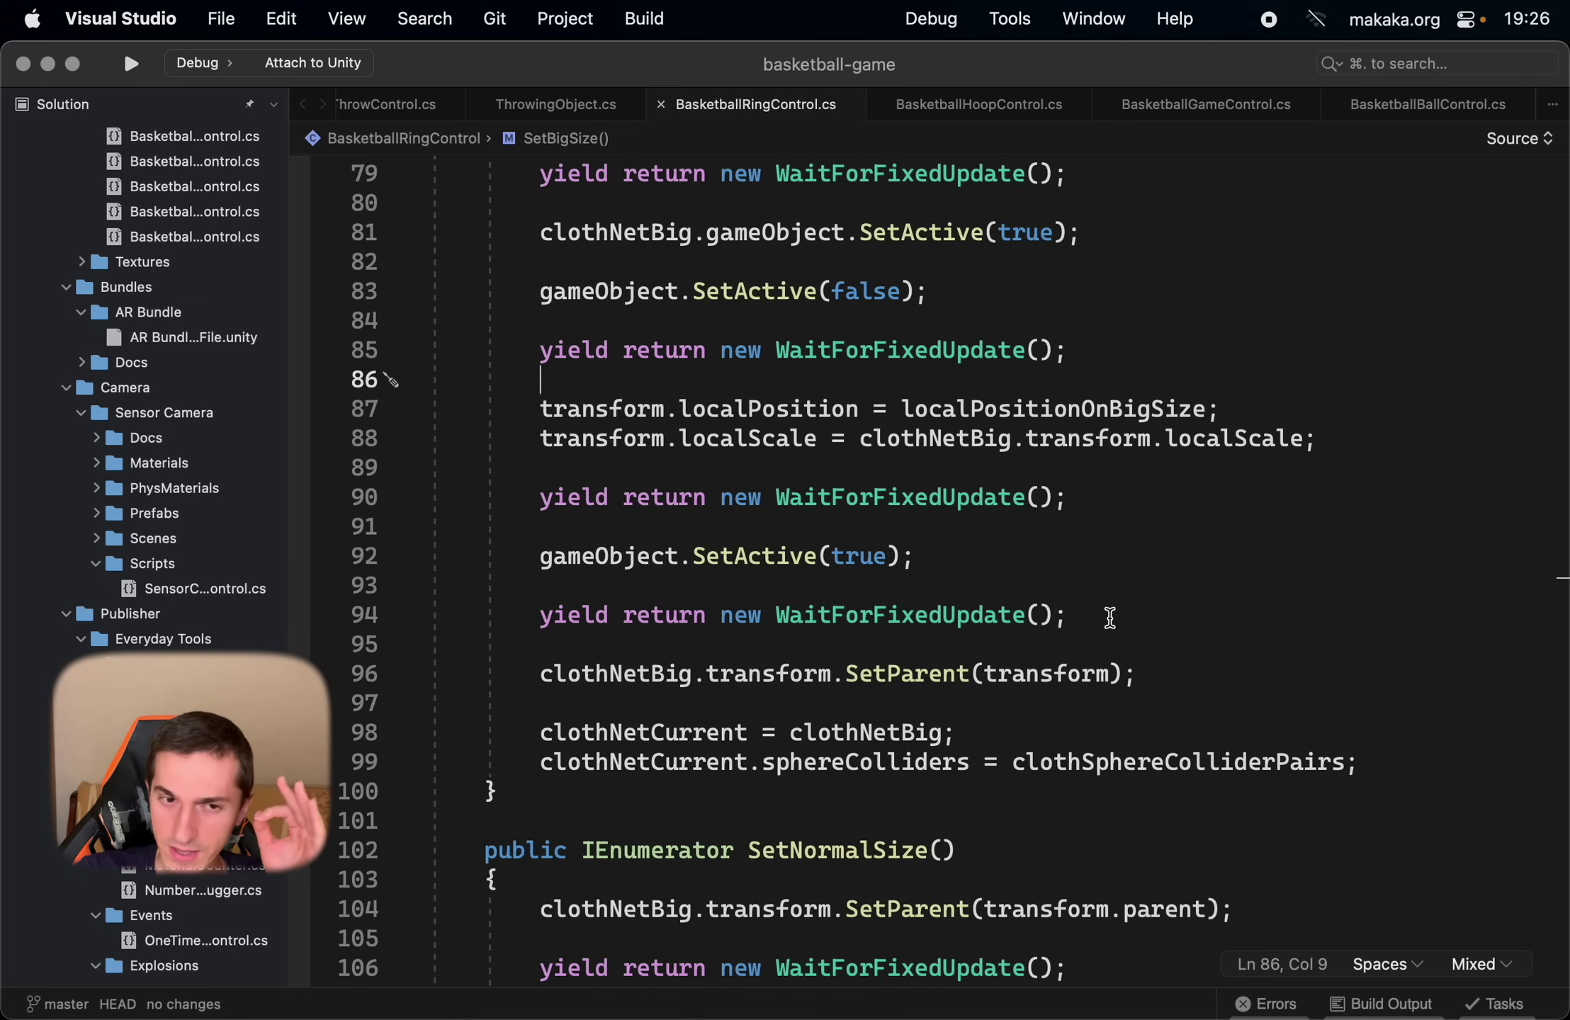
{"action": "scroll", "coordinate": [1016, 613], "scroll_direction": "down", "scroll_amount": 1}
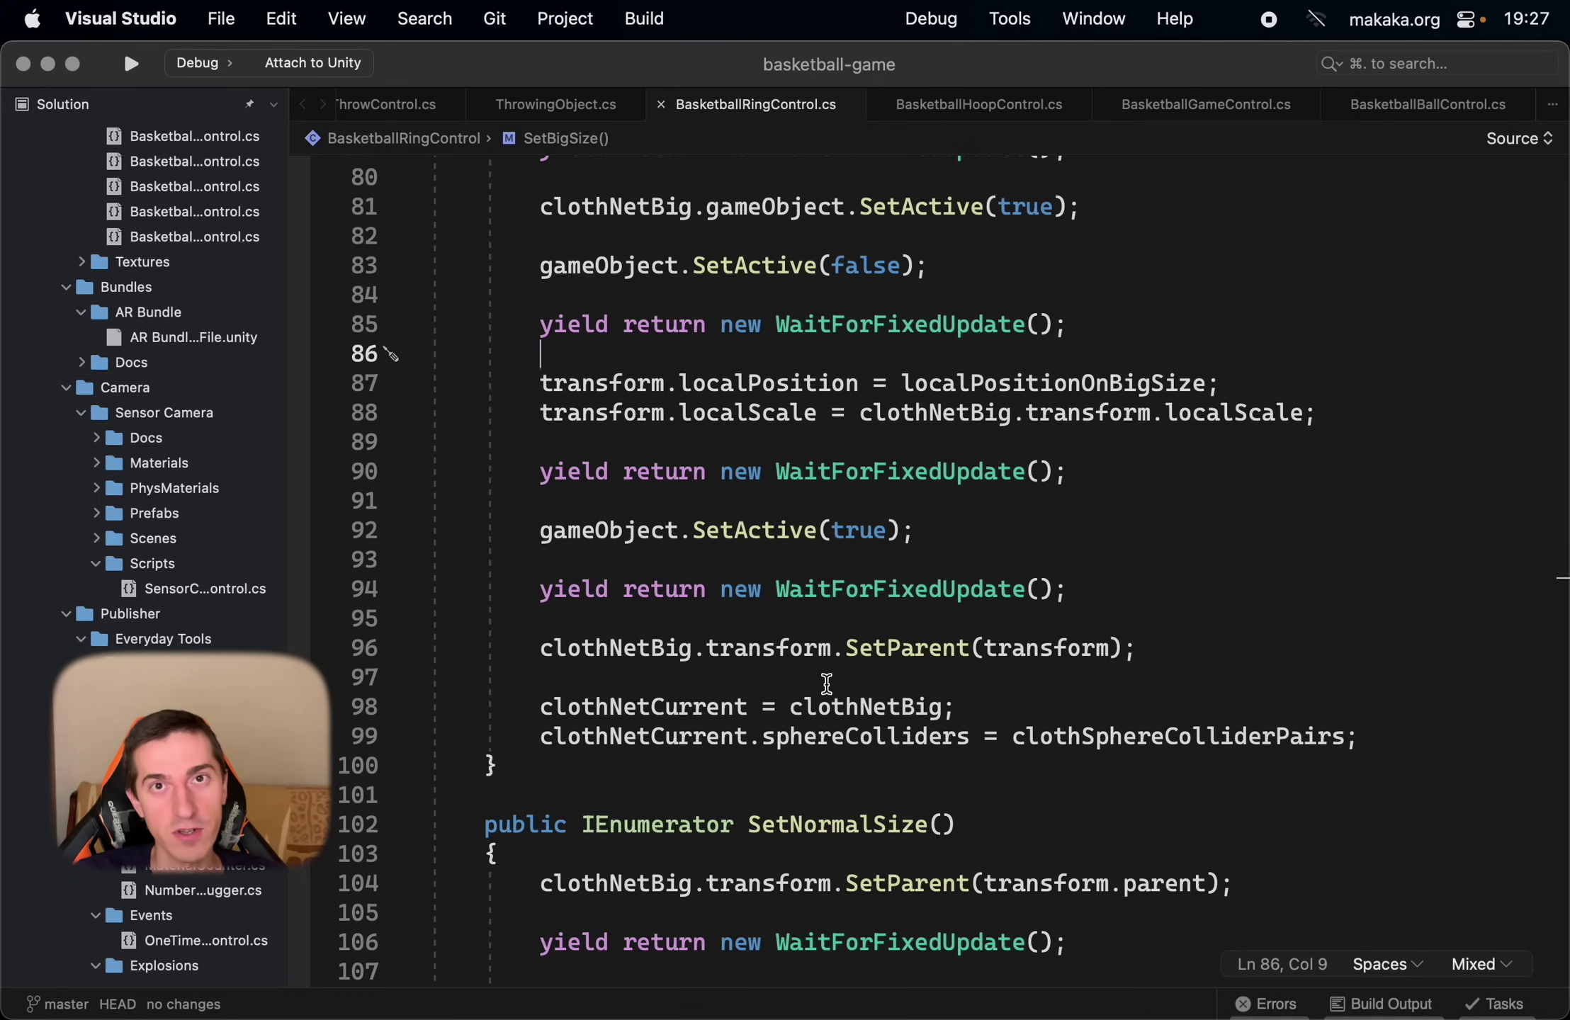
{"action": "scroll", "coordinate": [827, 684], "scroll_direction": "down", "scroll_amount": 2}
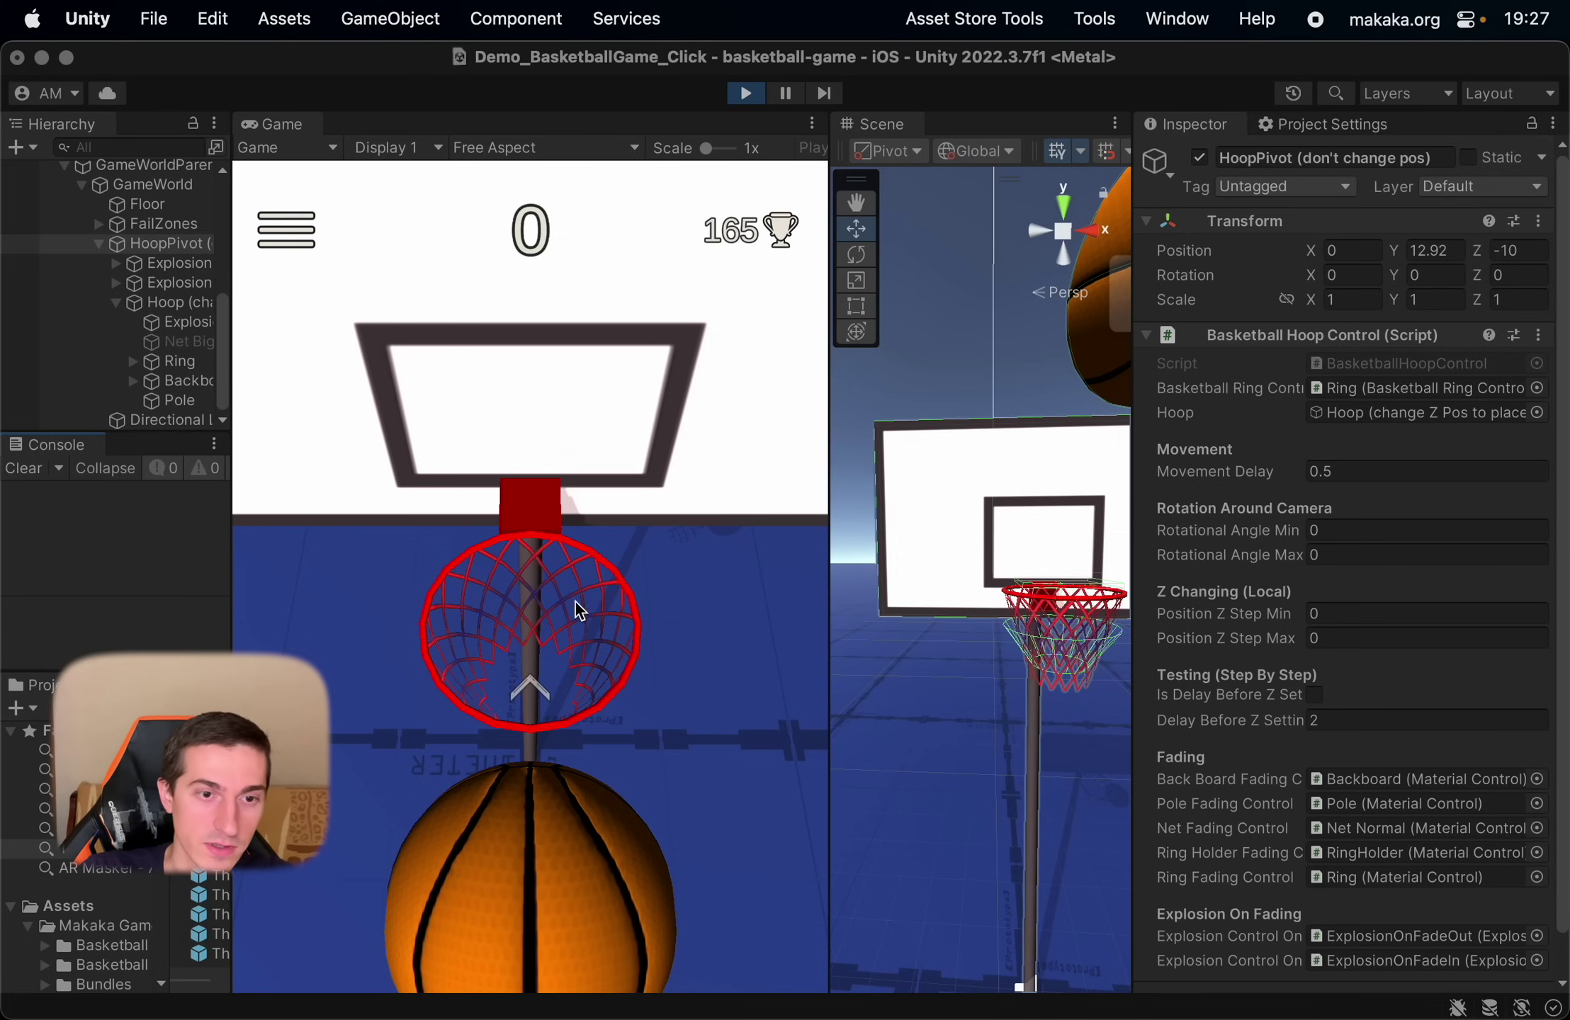
Throw balls until two baskets score, checking the cloth net grows with the ring.
{"action": "left_click", "coordinate": [533, 704]}
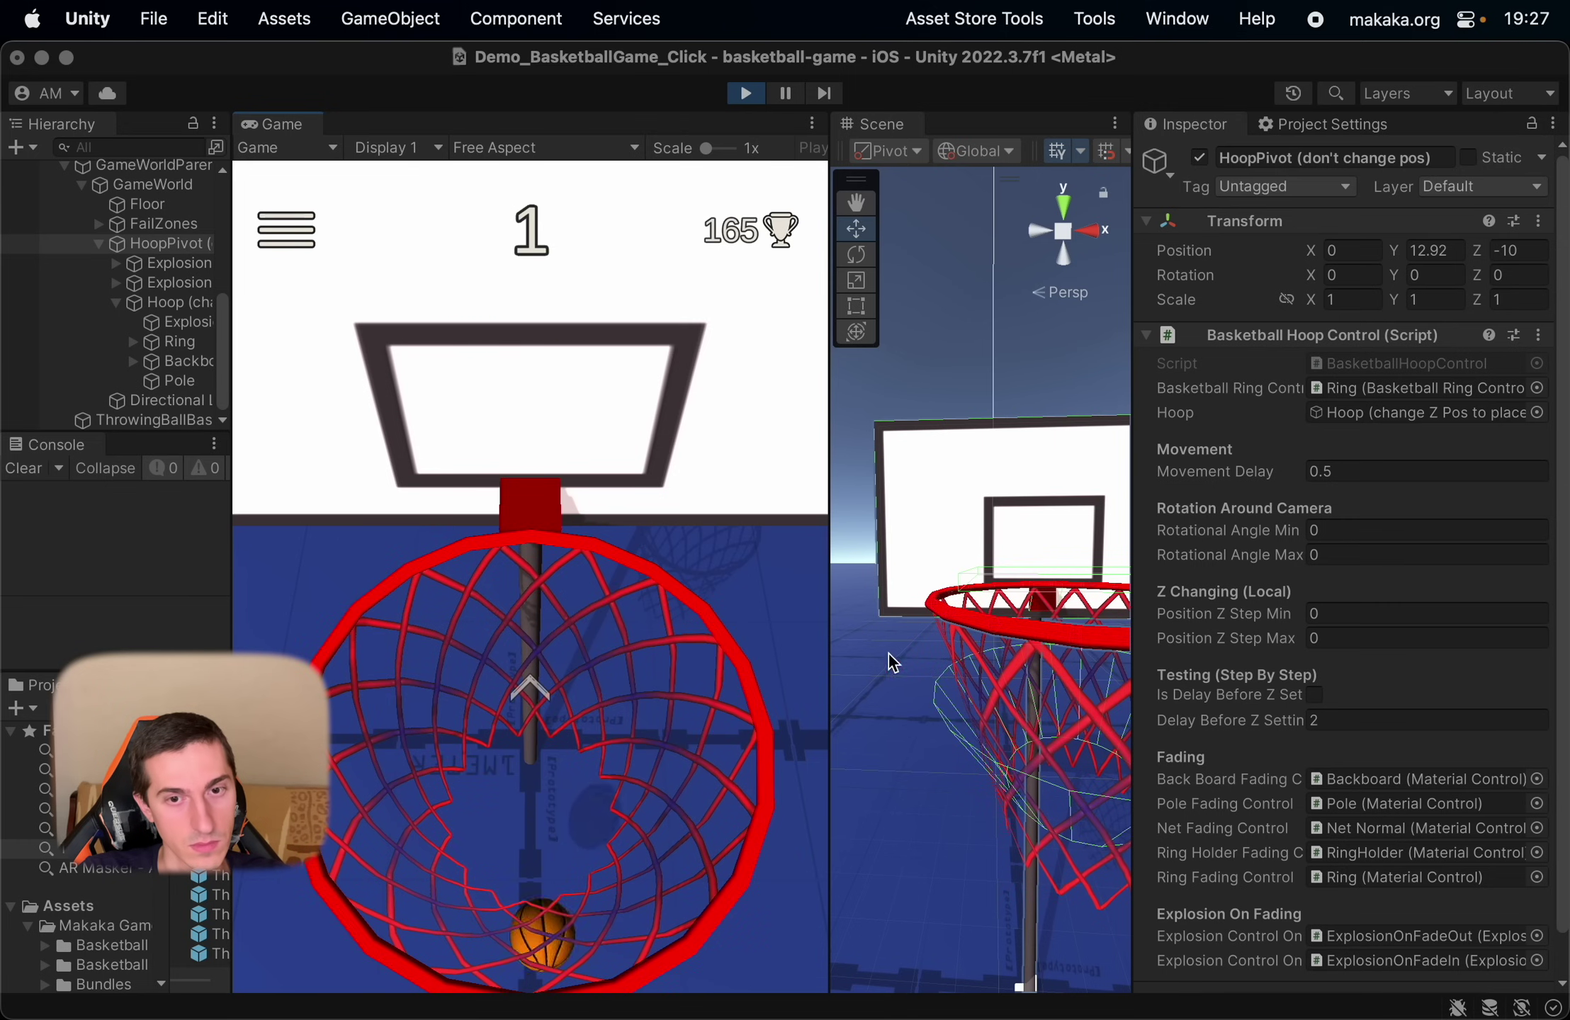
{"action": "left_click_drag", "start_coordinate": [999, 603], "coordinate": [1024, 627], "text": "alt"}
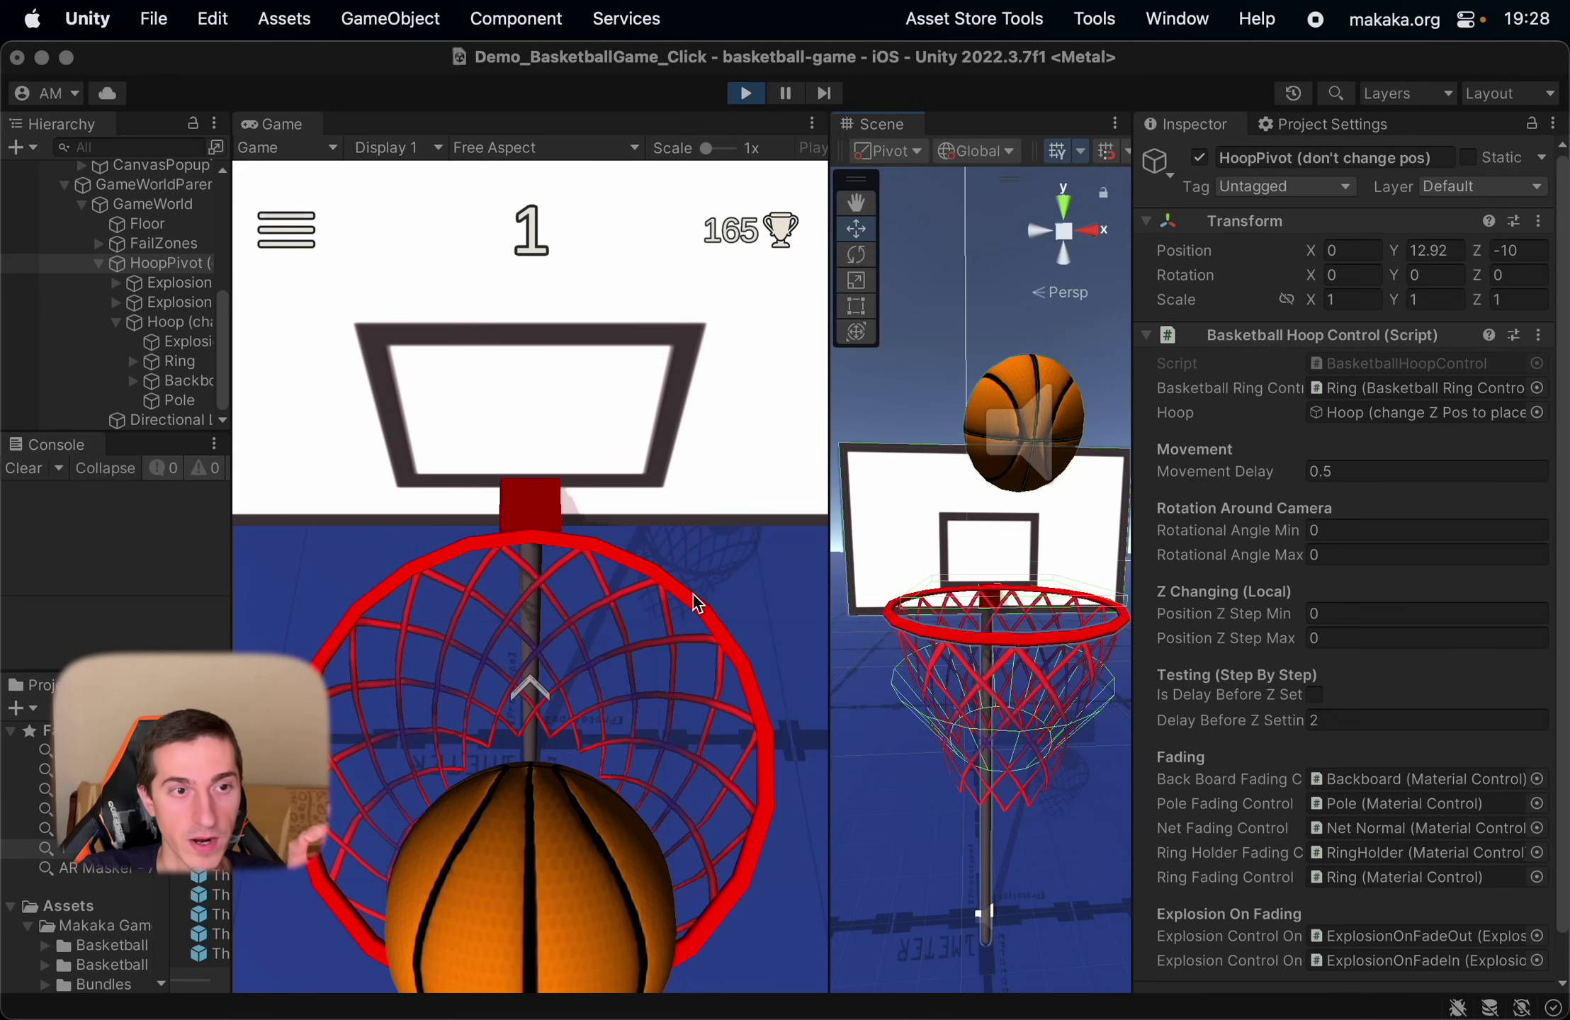
{"action": "left_click", "coordinate": [738, 630]}
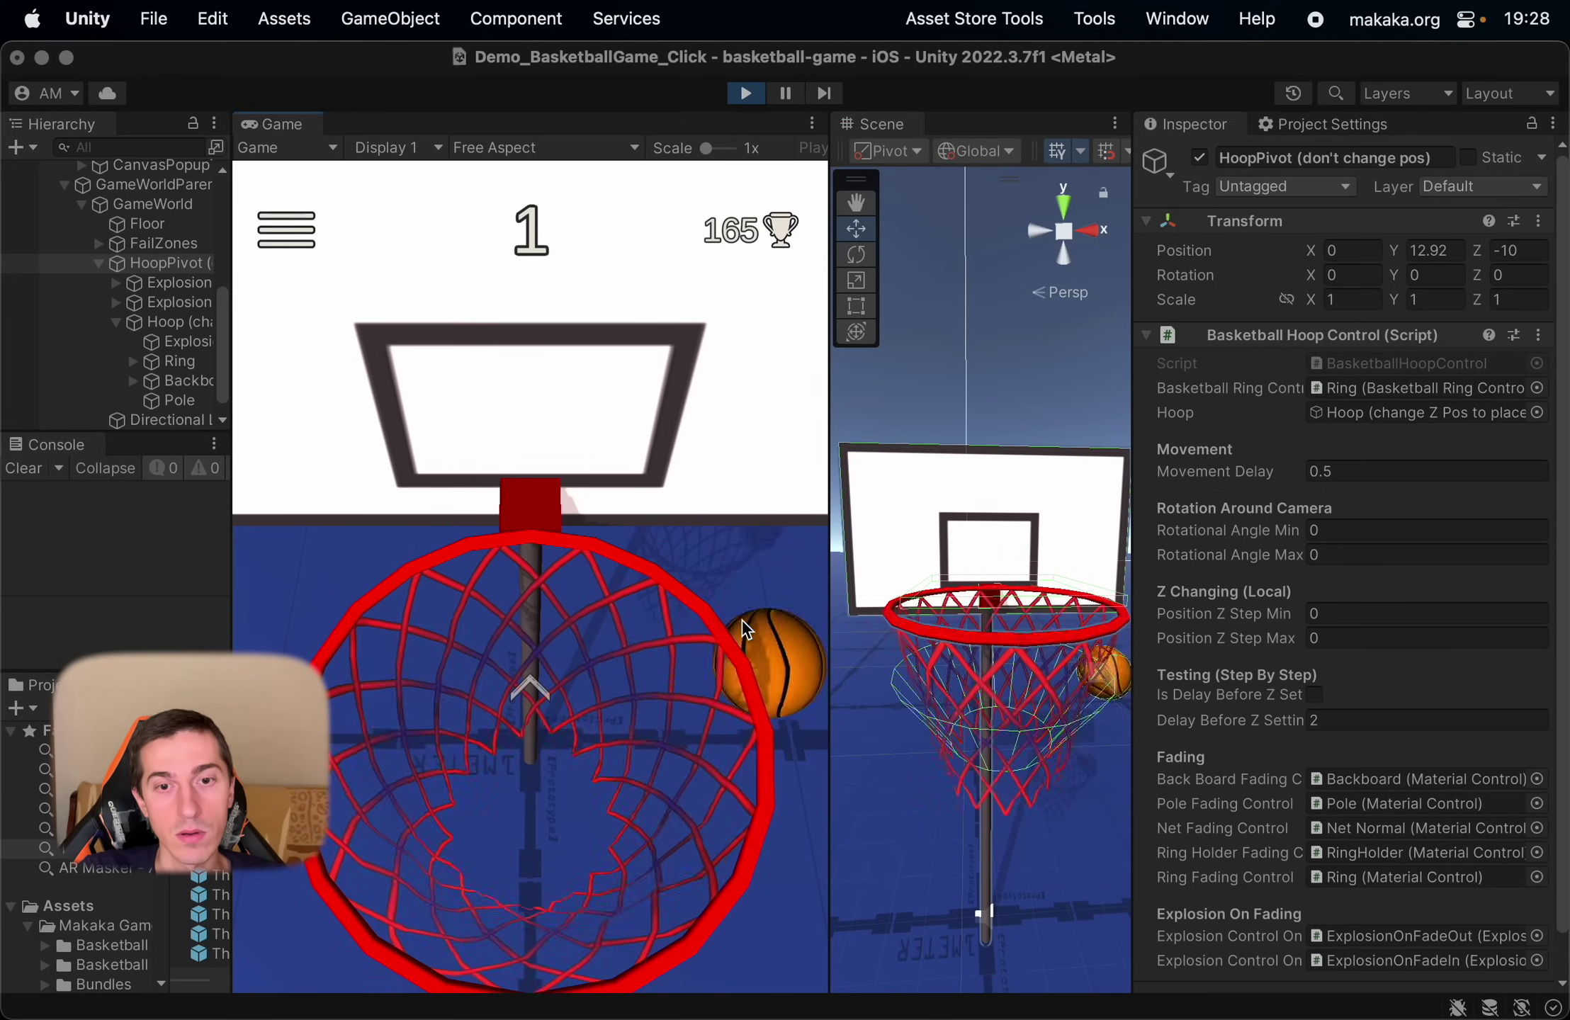
{"action": "left_click", "coordinate": [541, 705]}
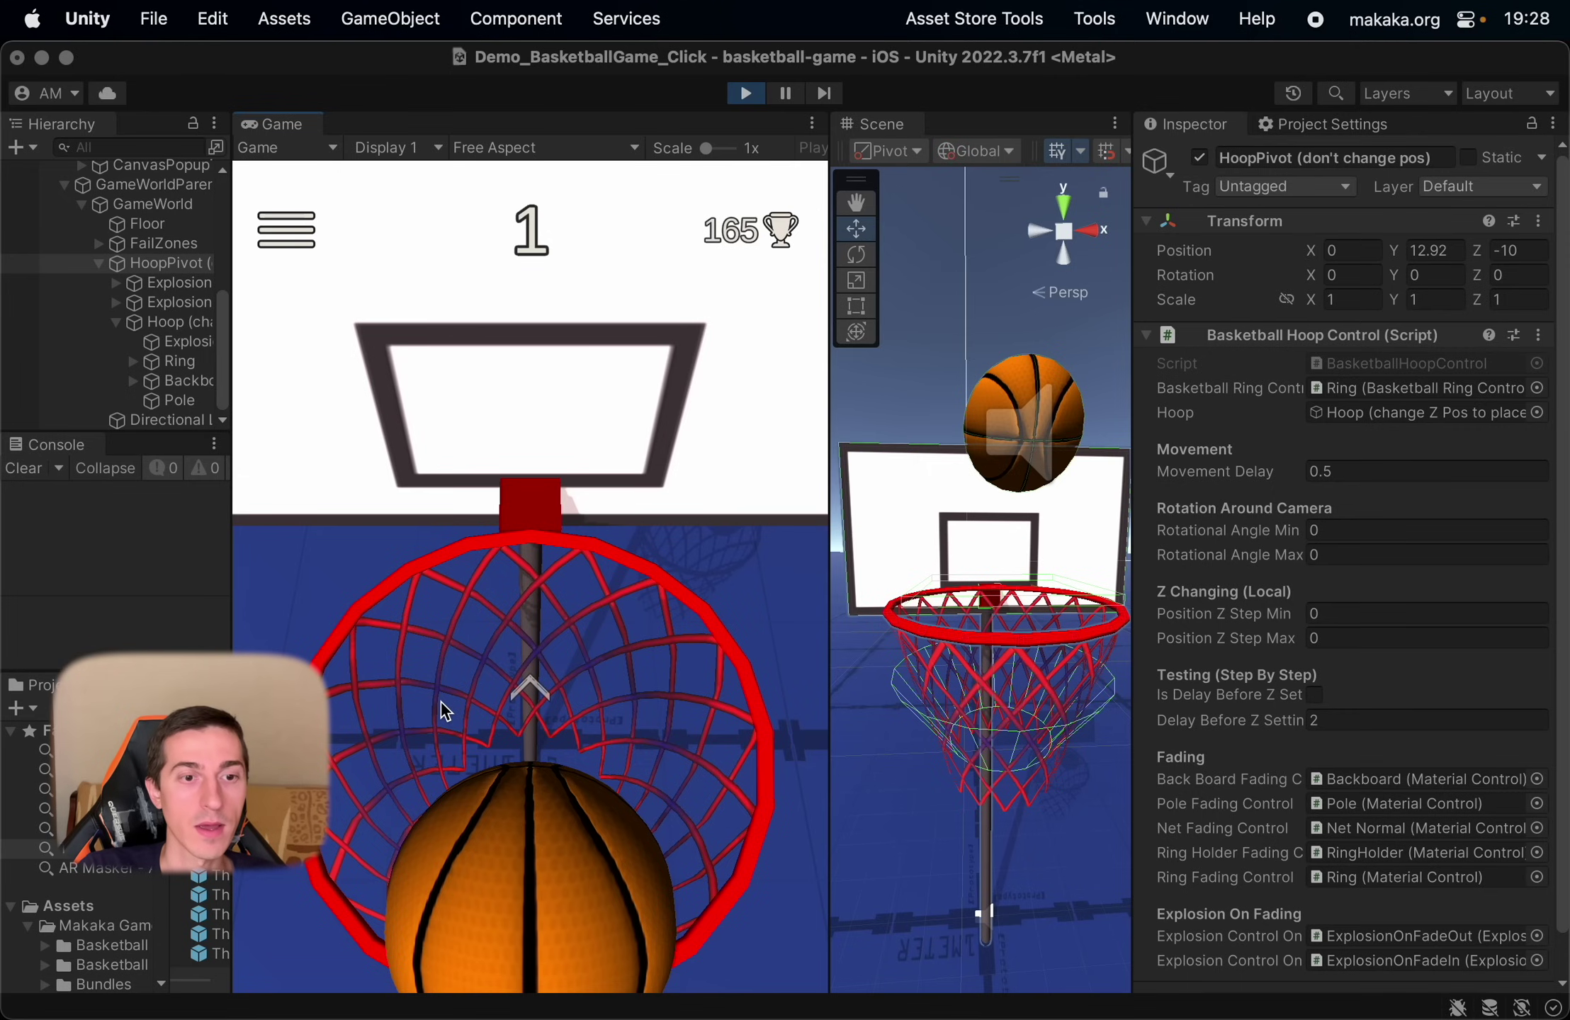
{"action": "left_click", "coordinate": [440, 701]}
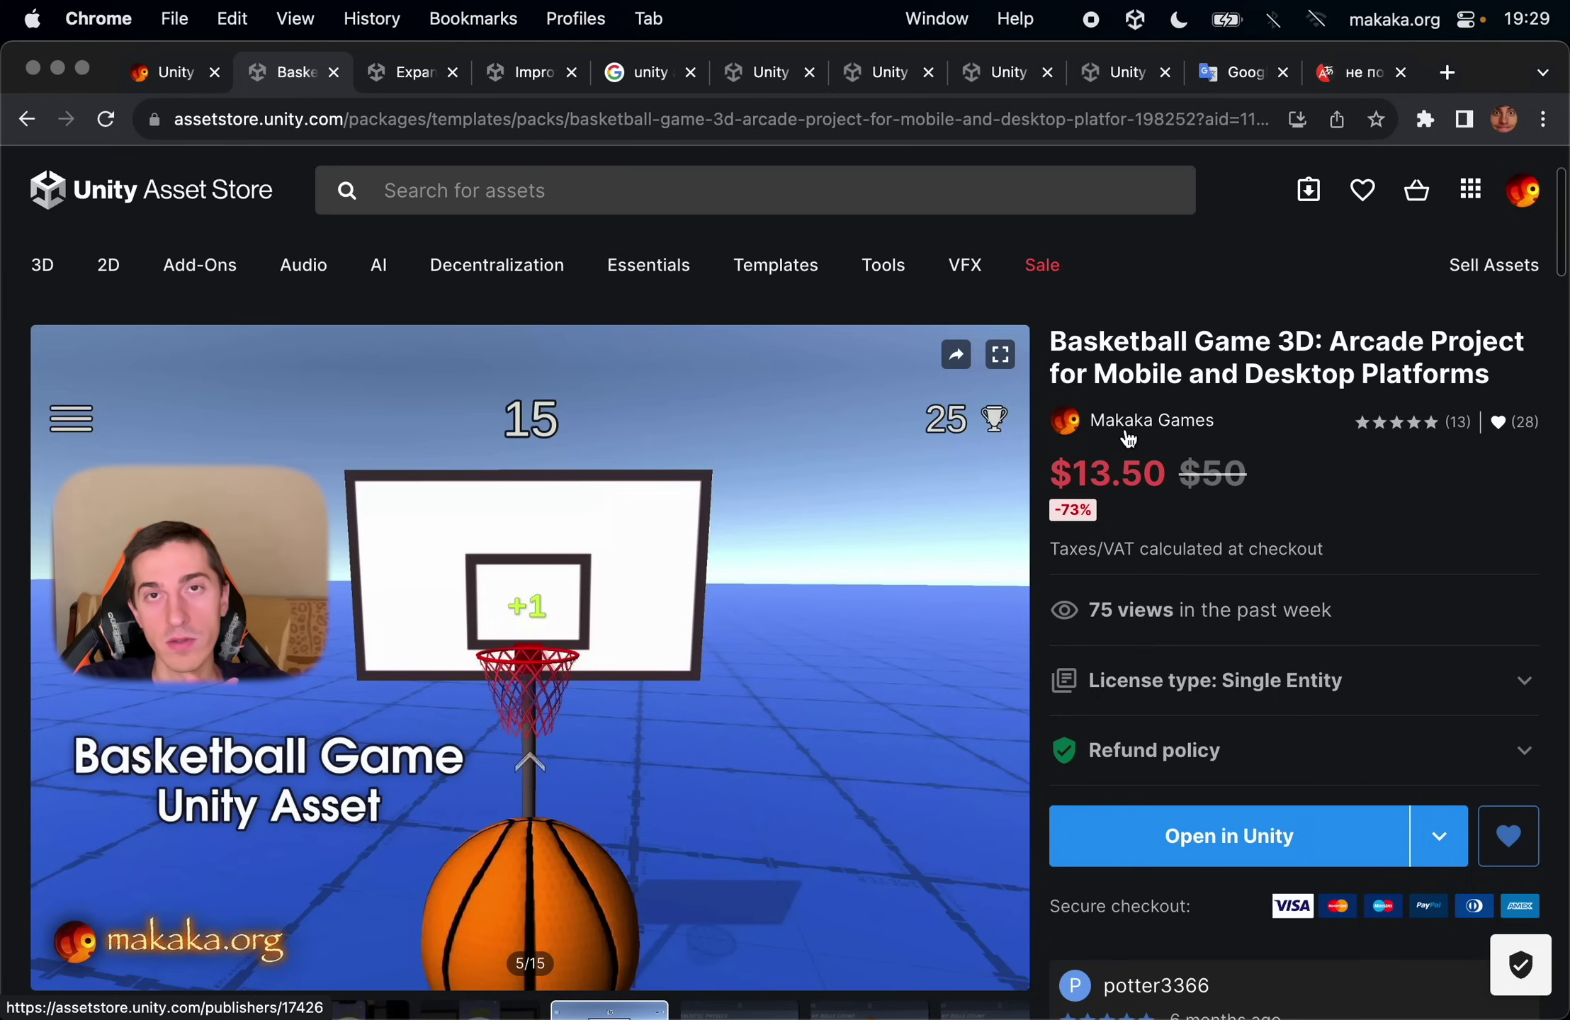
Switch Chrome to the makaka.org 'Unity Optimization Tips: Mobile & Desktop' tab.
{"action": "key", "text": "ctrl+shift+Tab"}
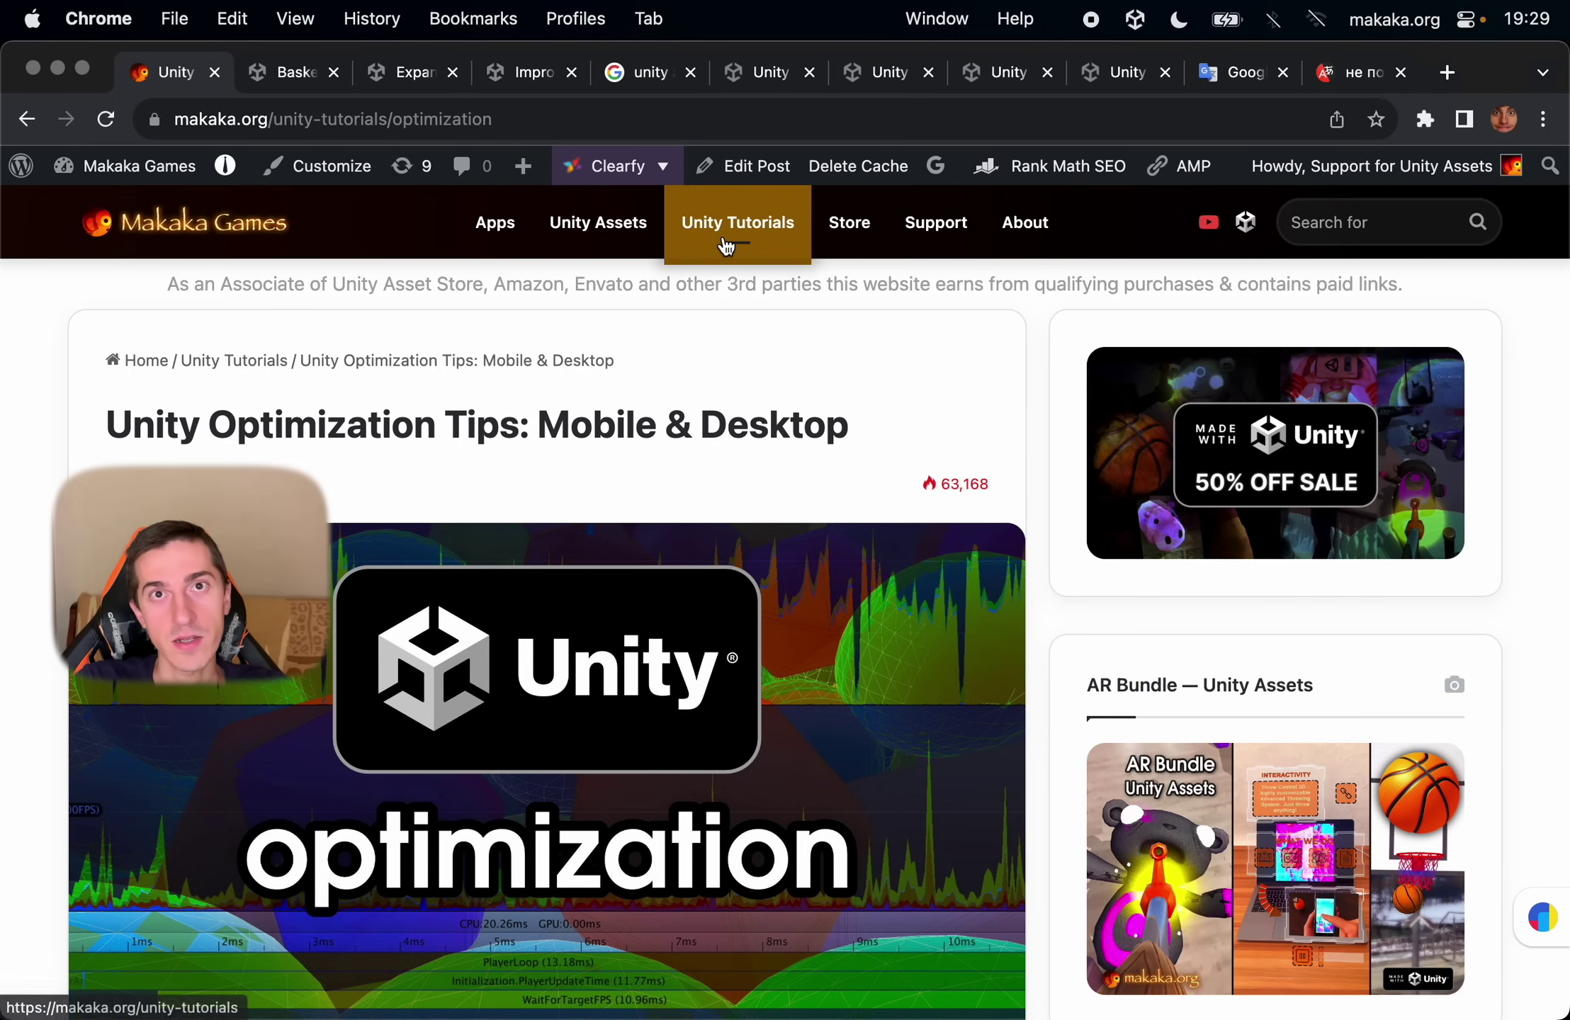